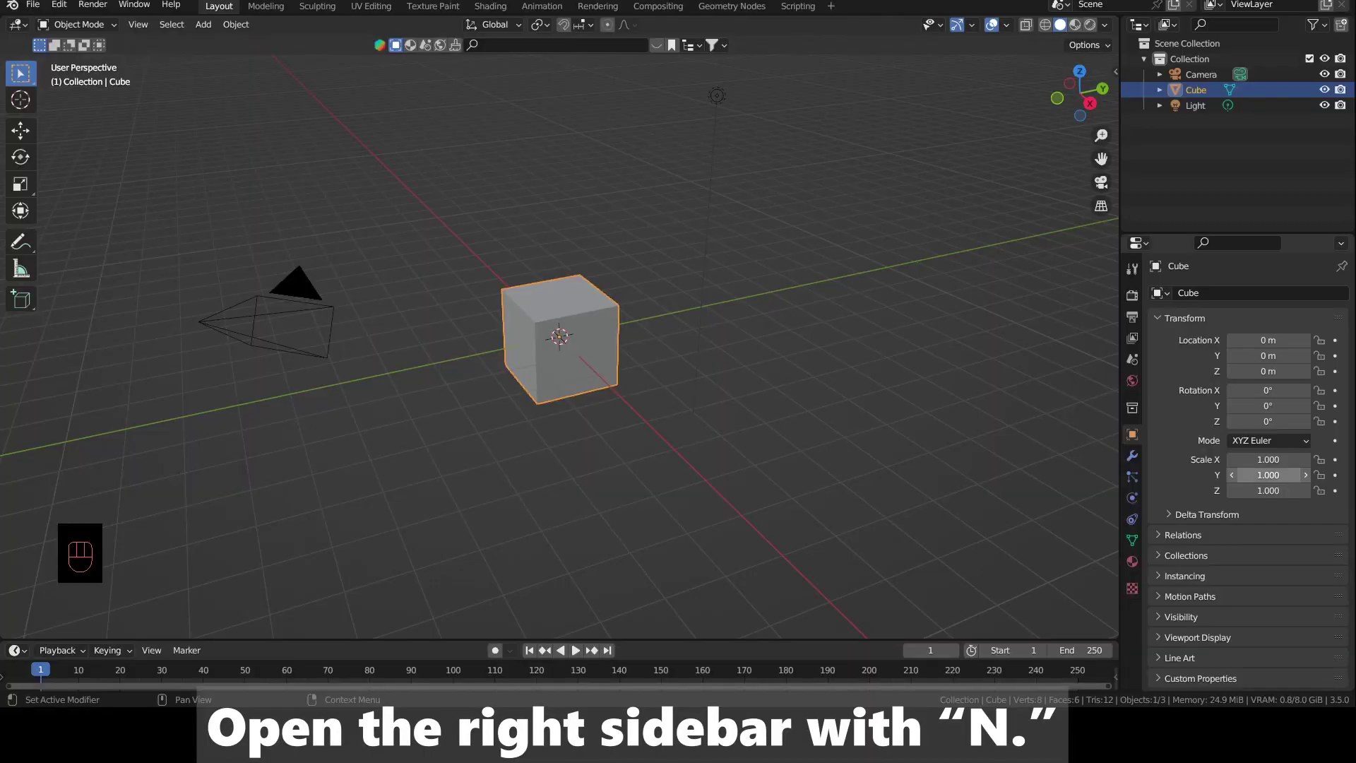
Step: Set the cube's dimensions in the sidebar to X 1 m, Y 1.5 m and Z 0.6 m
click(619, 341)
key(n)
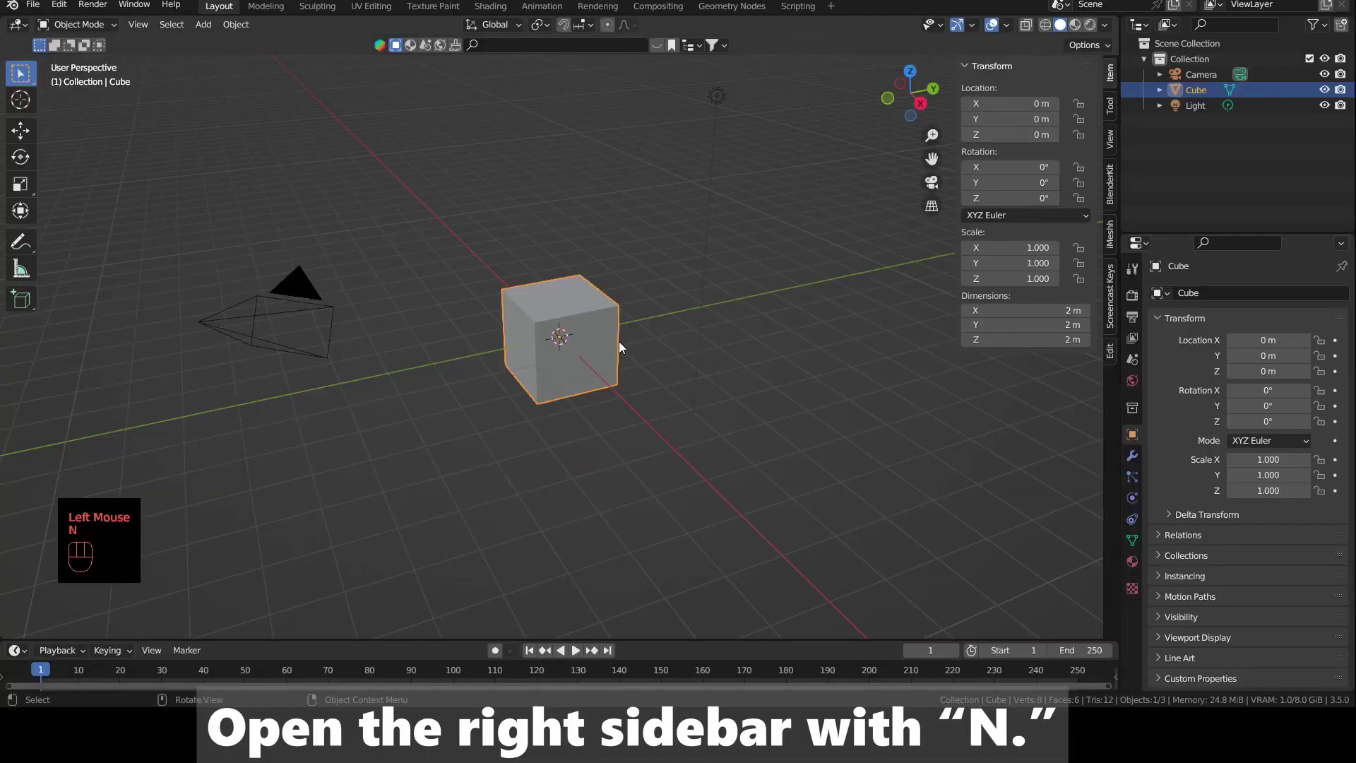
click(1050, 346)
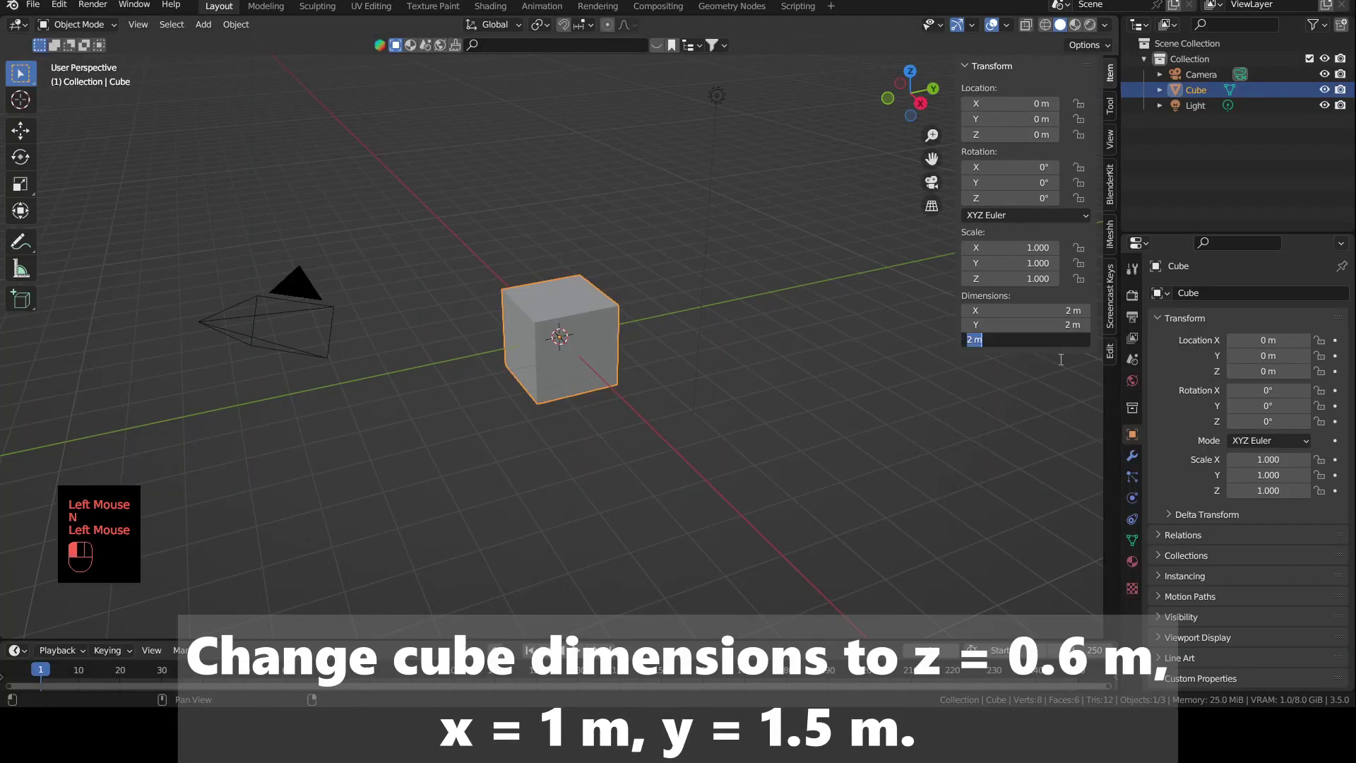
text(0.6)
key(Return)
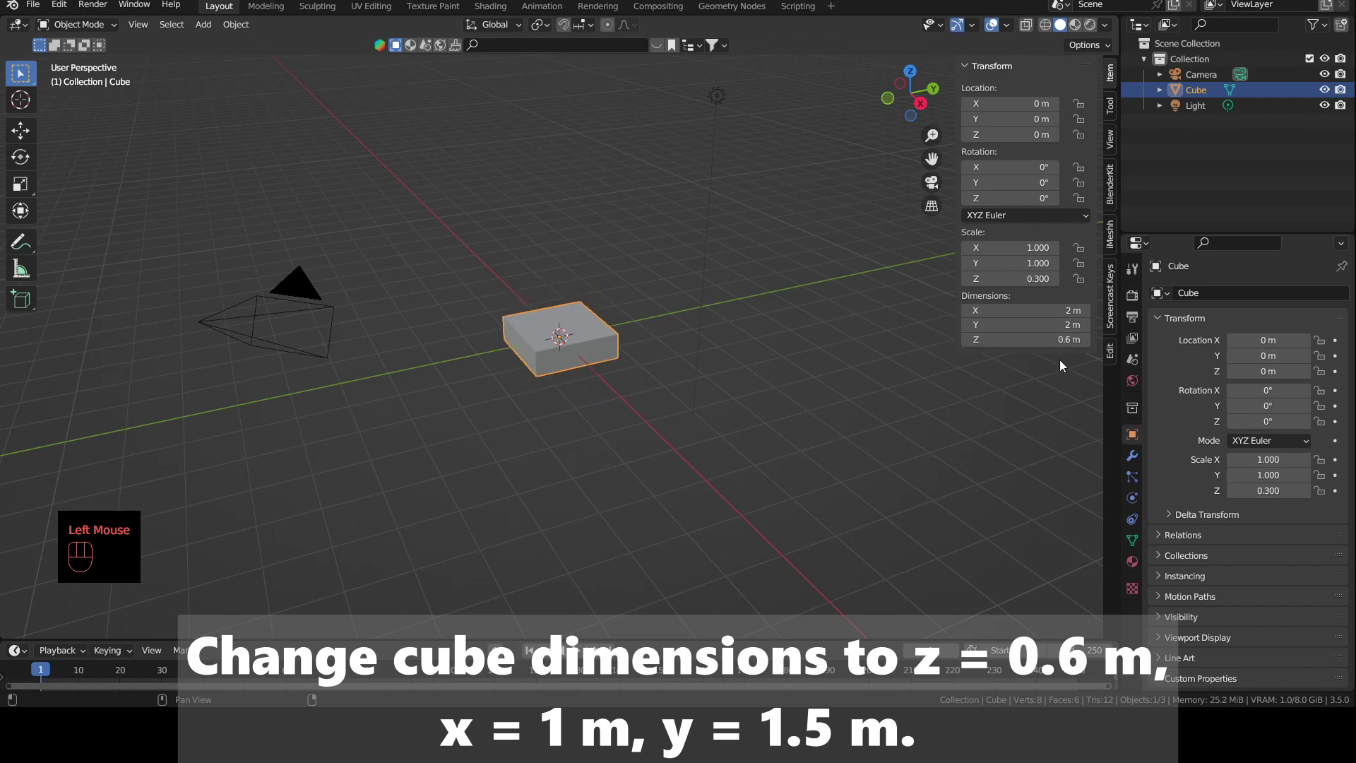
click(1038, 310)
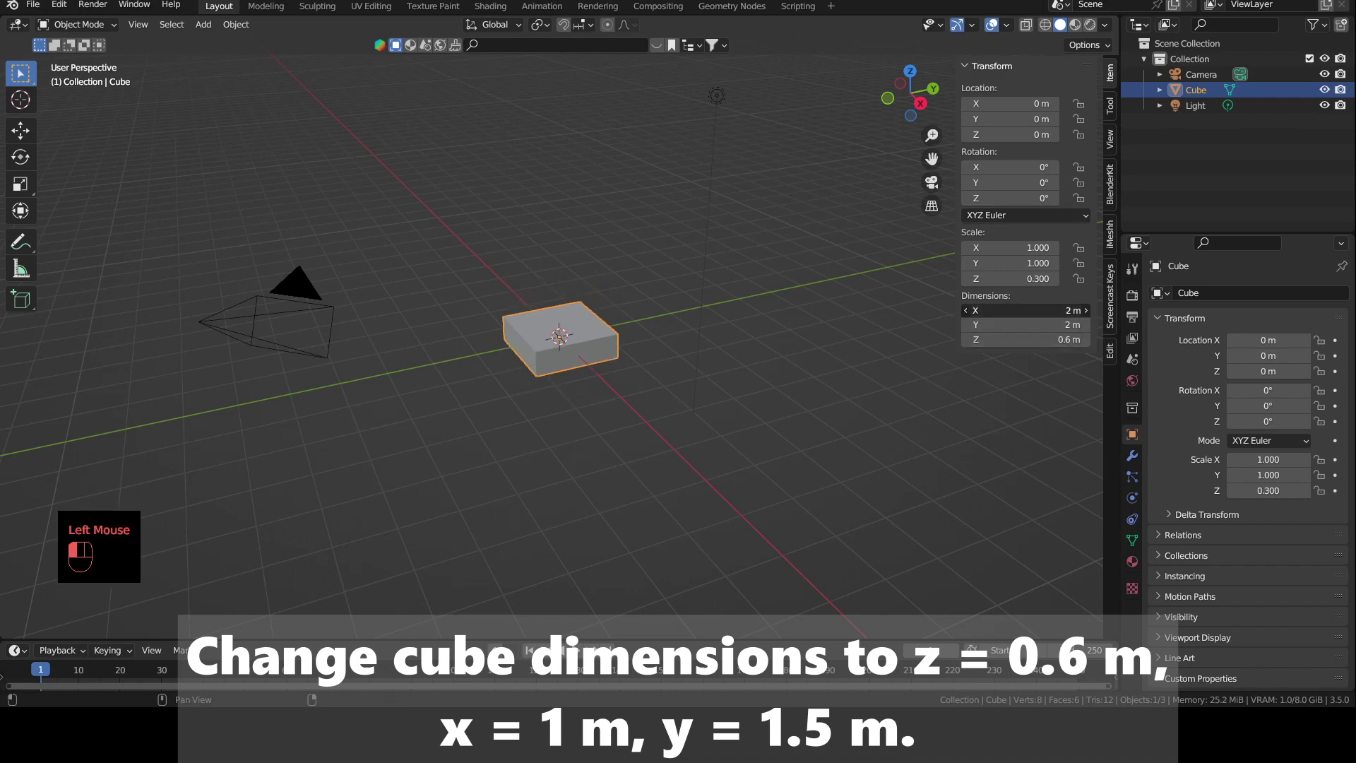
text(1)
click(1043, 327)
click(1043, 327)
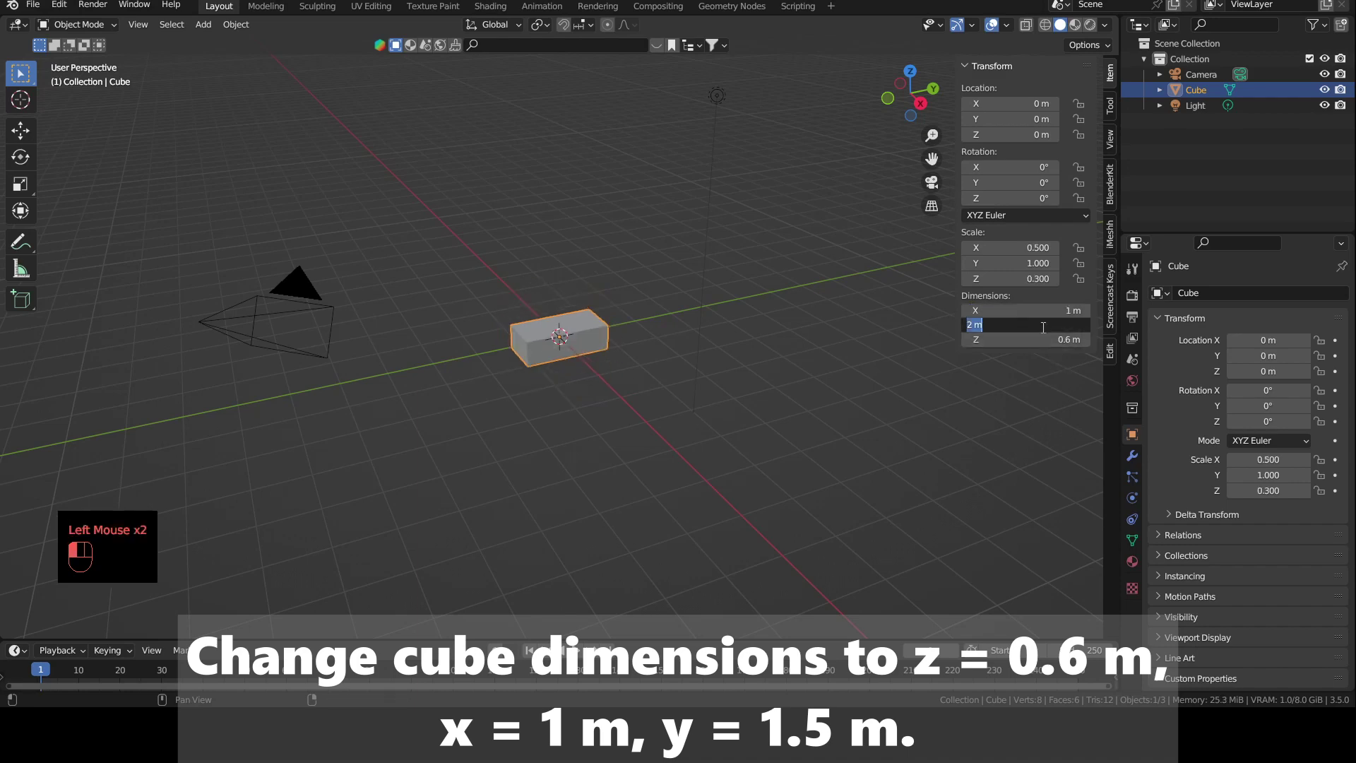
text(1.5)
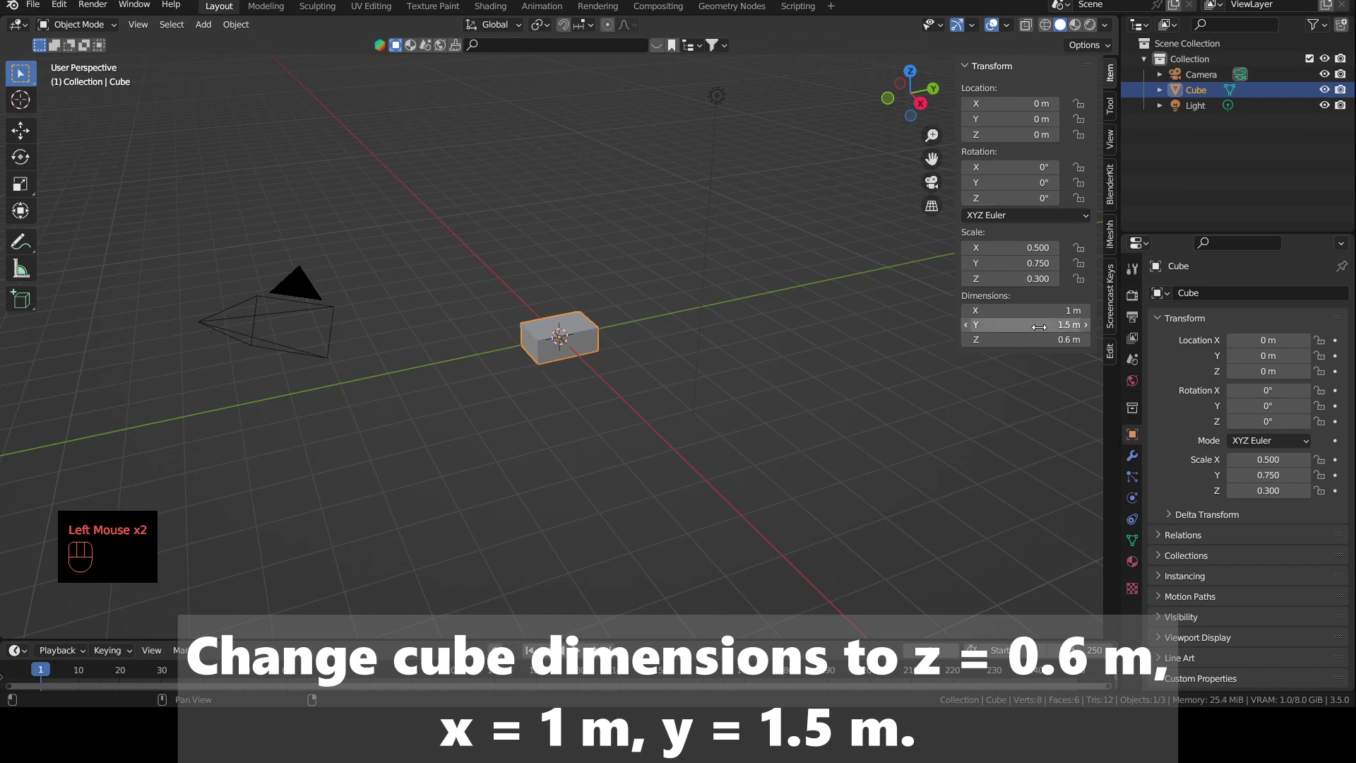
key(Return)
Step: Apply the block's scale
scroll(633, 328, up, 2)
key(ctrl+a)
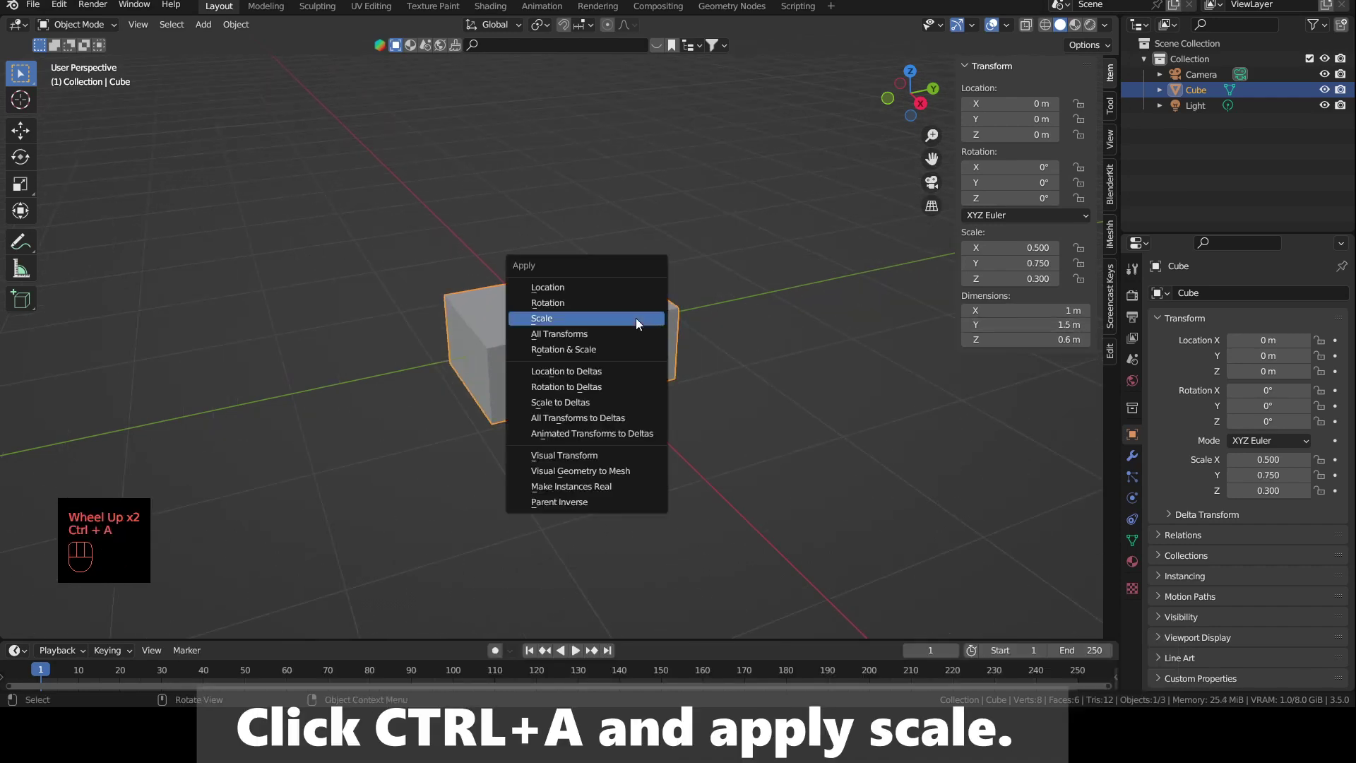
click(635, 316)
middle_drag(642, 320, 815, 415)
Step: Add a Bevel modifier to the block with 3 segments
scroll(815, 415, up, 1)
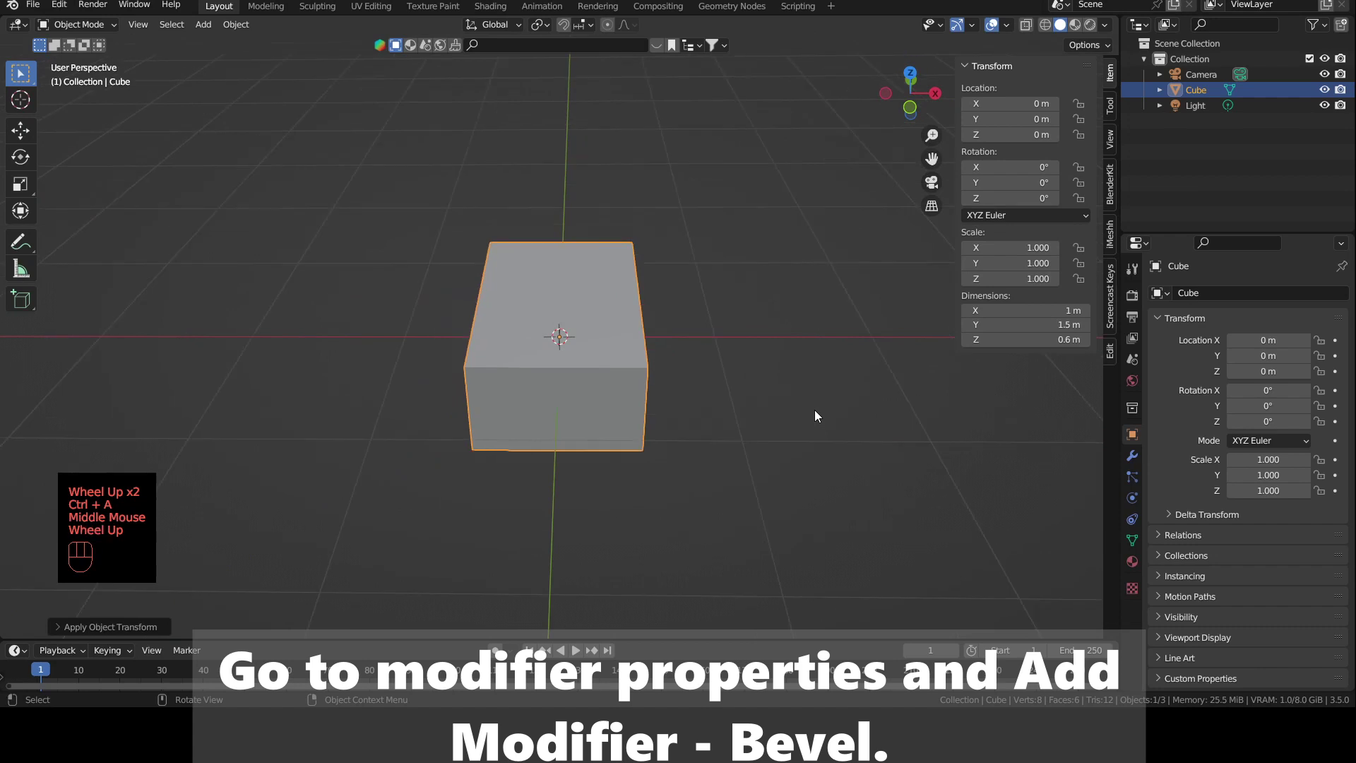
click(1132, 455)
click(1246, 292)
click(1104, 353)
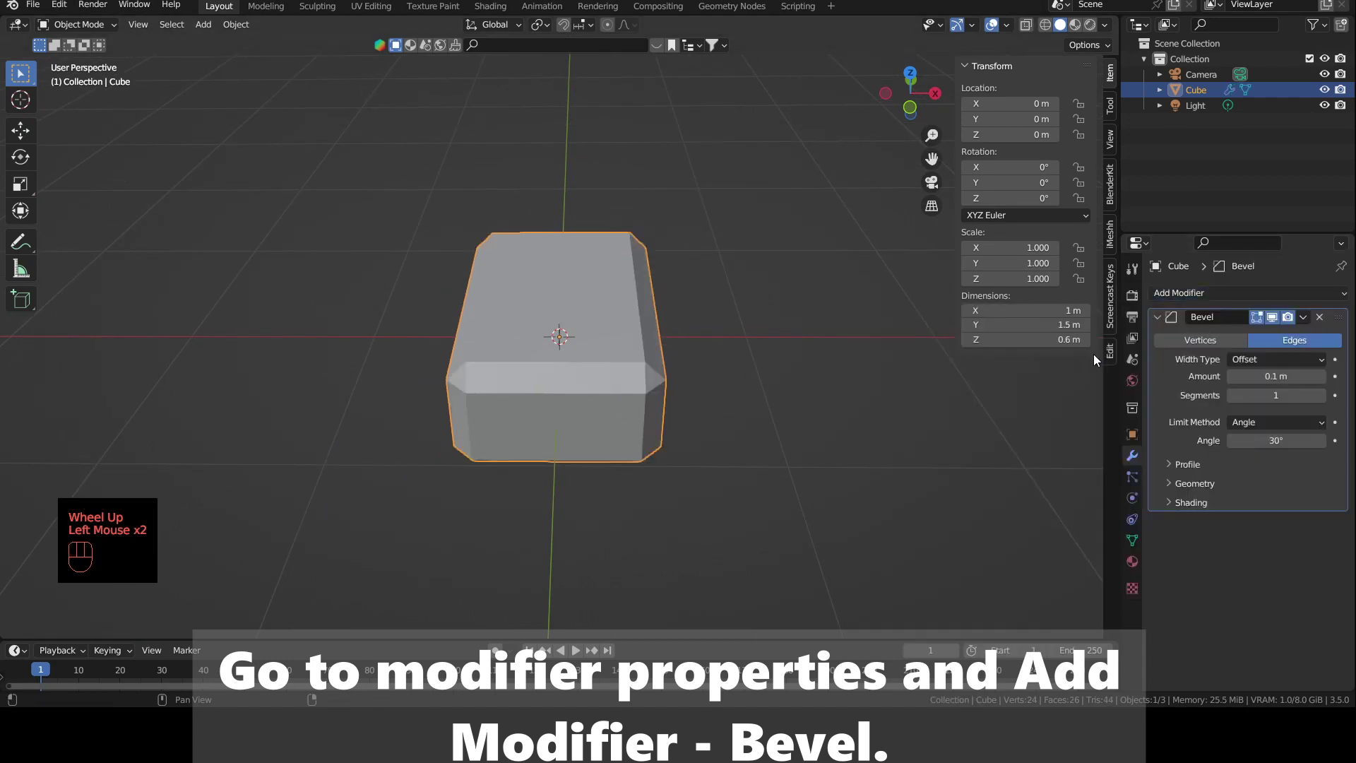
click(1321, 396)
click(1321, 395)
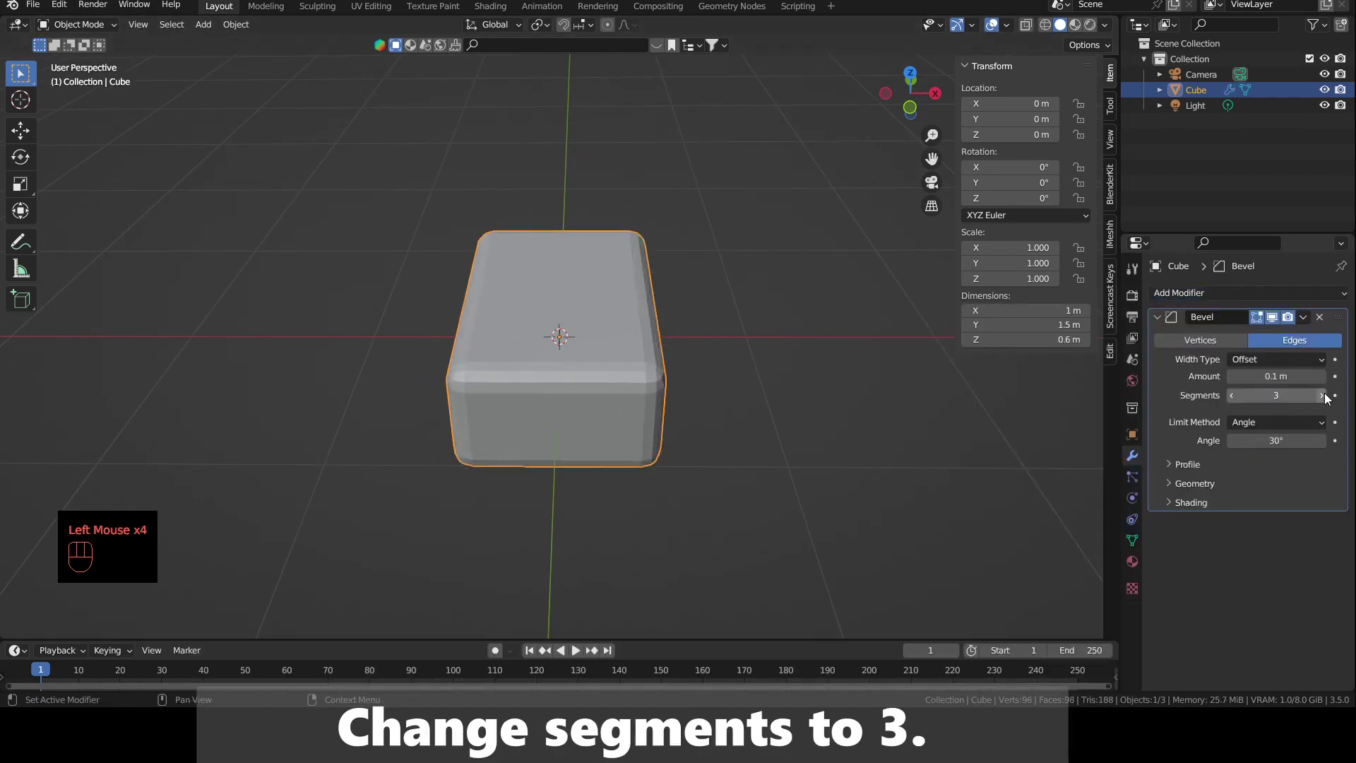
Step: Shade the block smooth and enter Edit Mode
right_click(607, 319)
click(609, 316)
middle_drag(531, 358, 500, 365)
key(Tab)
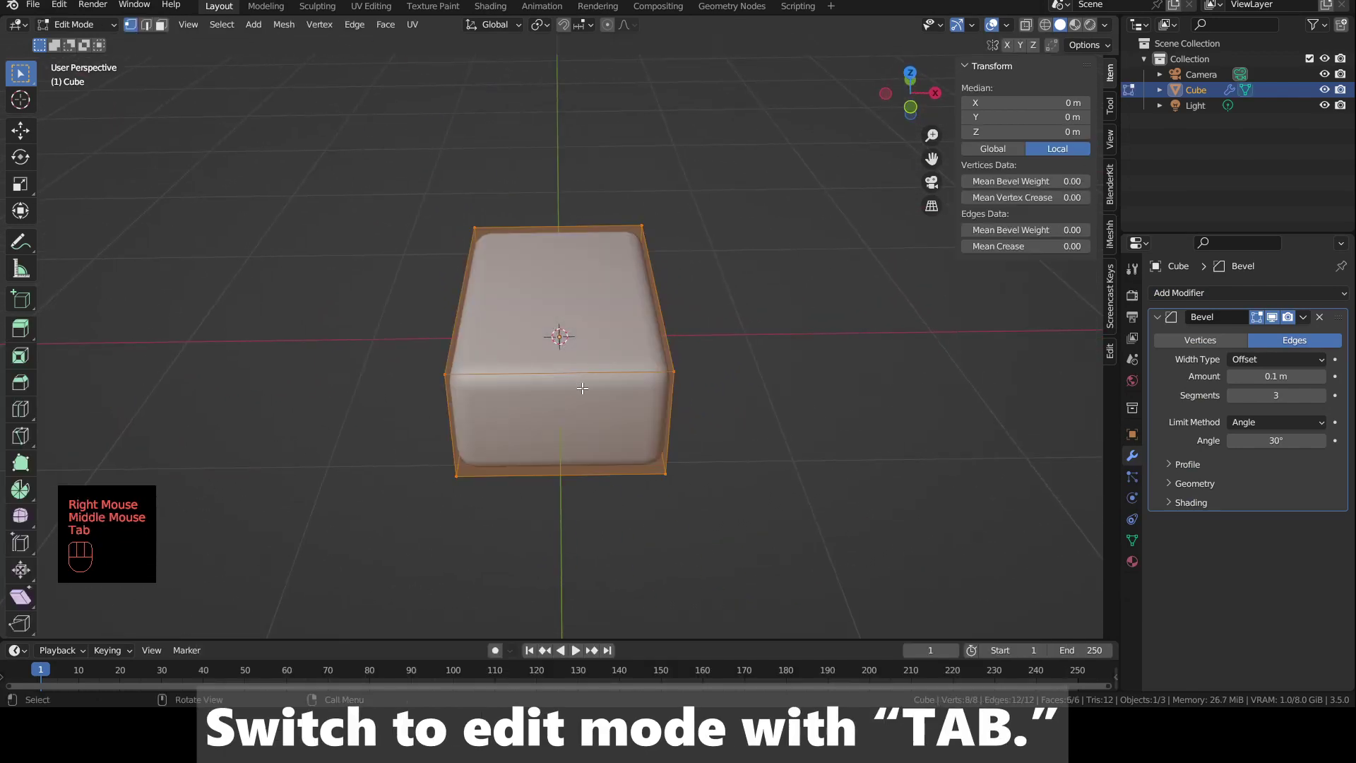
Step: Cut two centred edge loops across the bale and scale them close together along X
scroll(592, 391, up, 1)
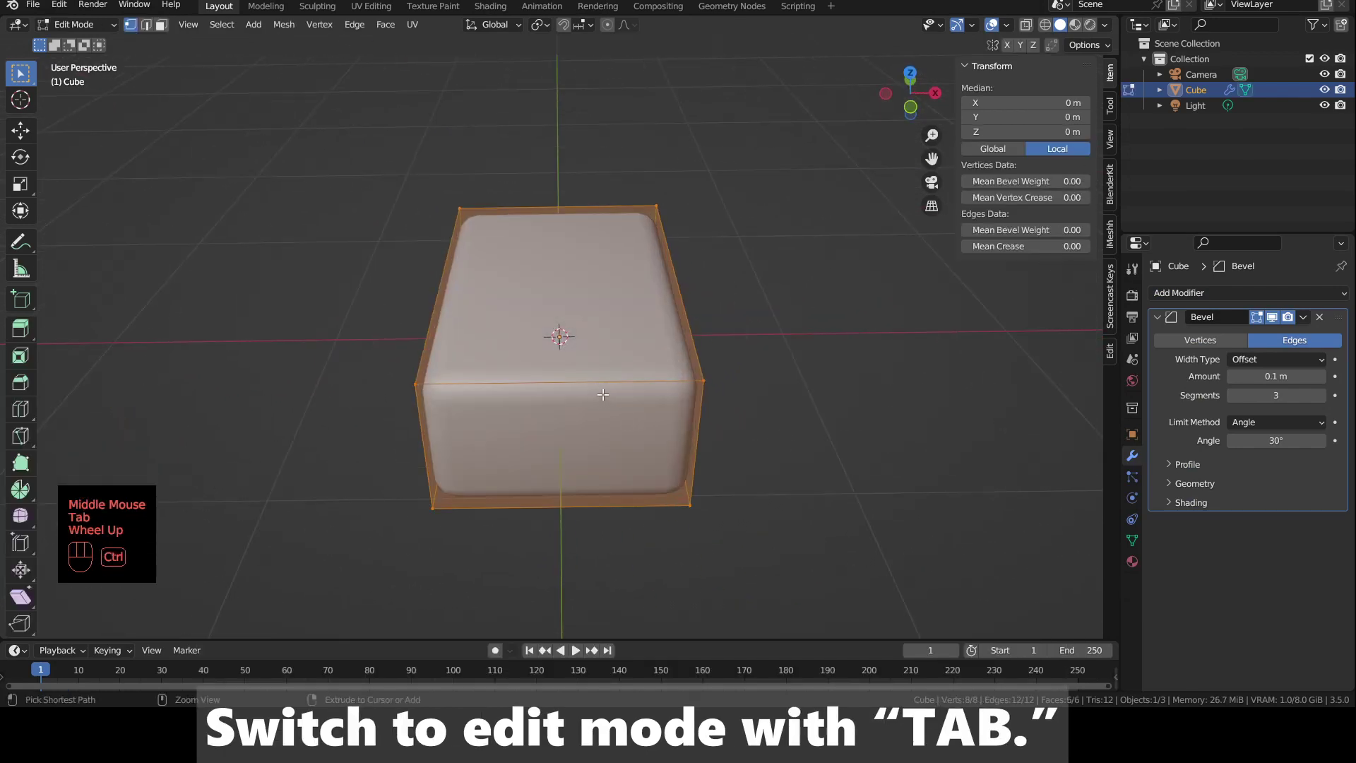
key(ctrl+r)
scroll(602, 391, up, 1)
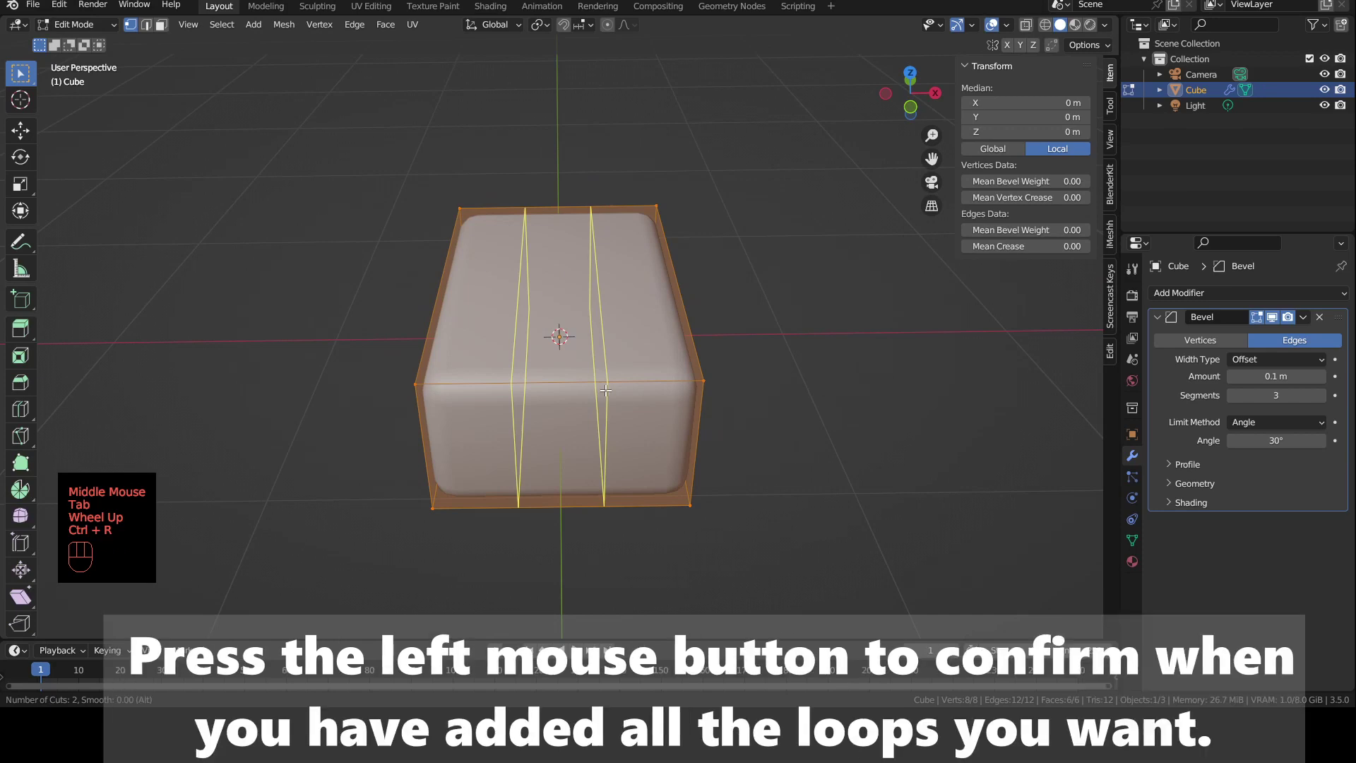
click(605, 390)
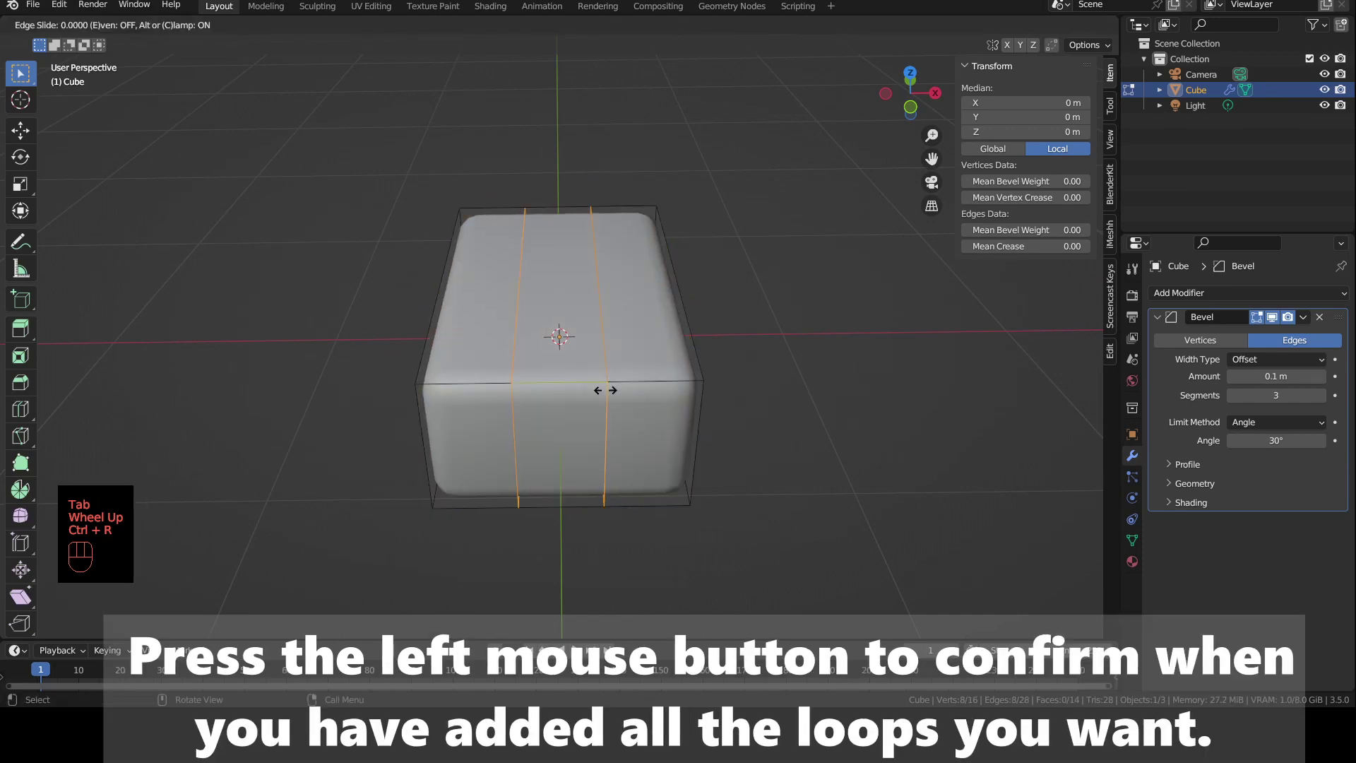
right_click(606, 388)
key(s)
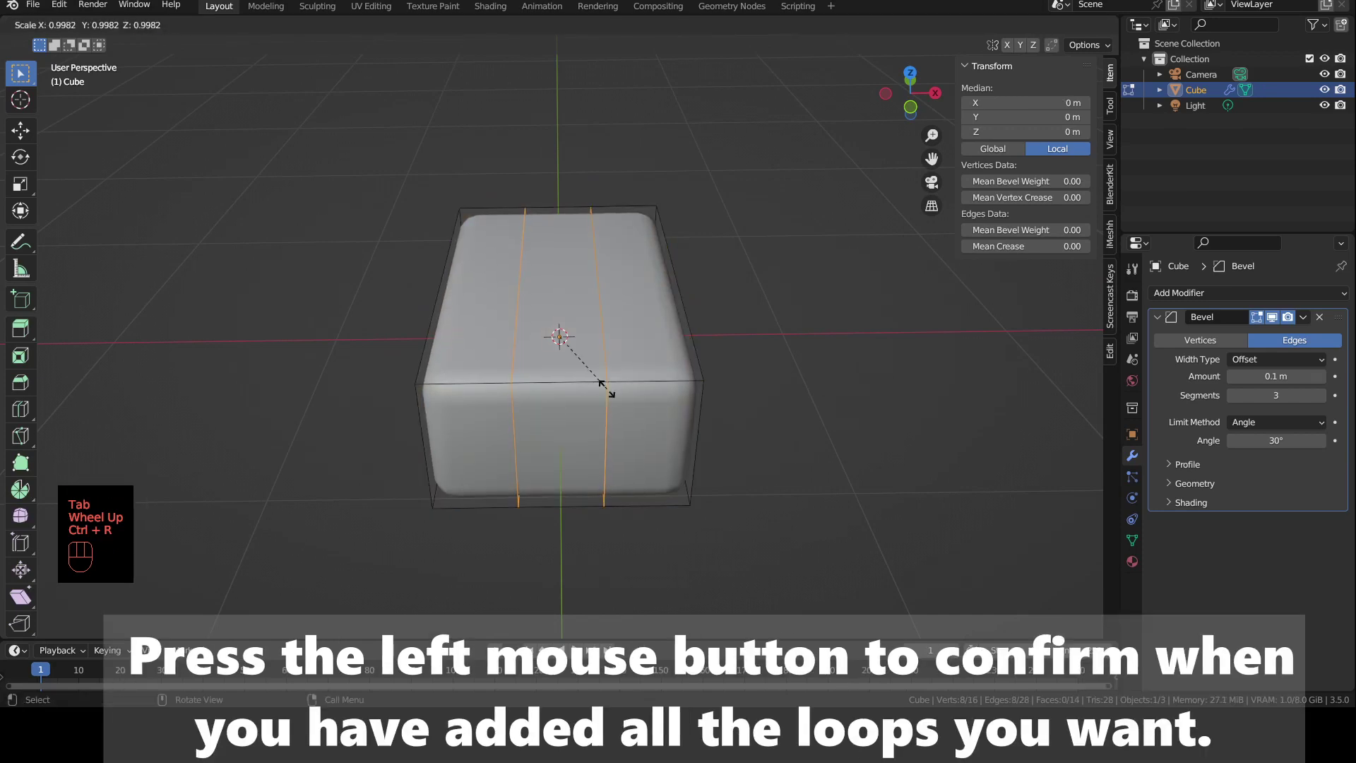
key(x)
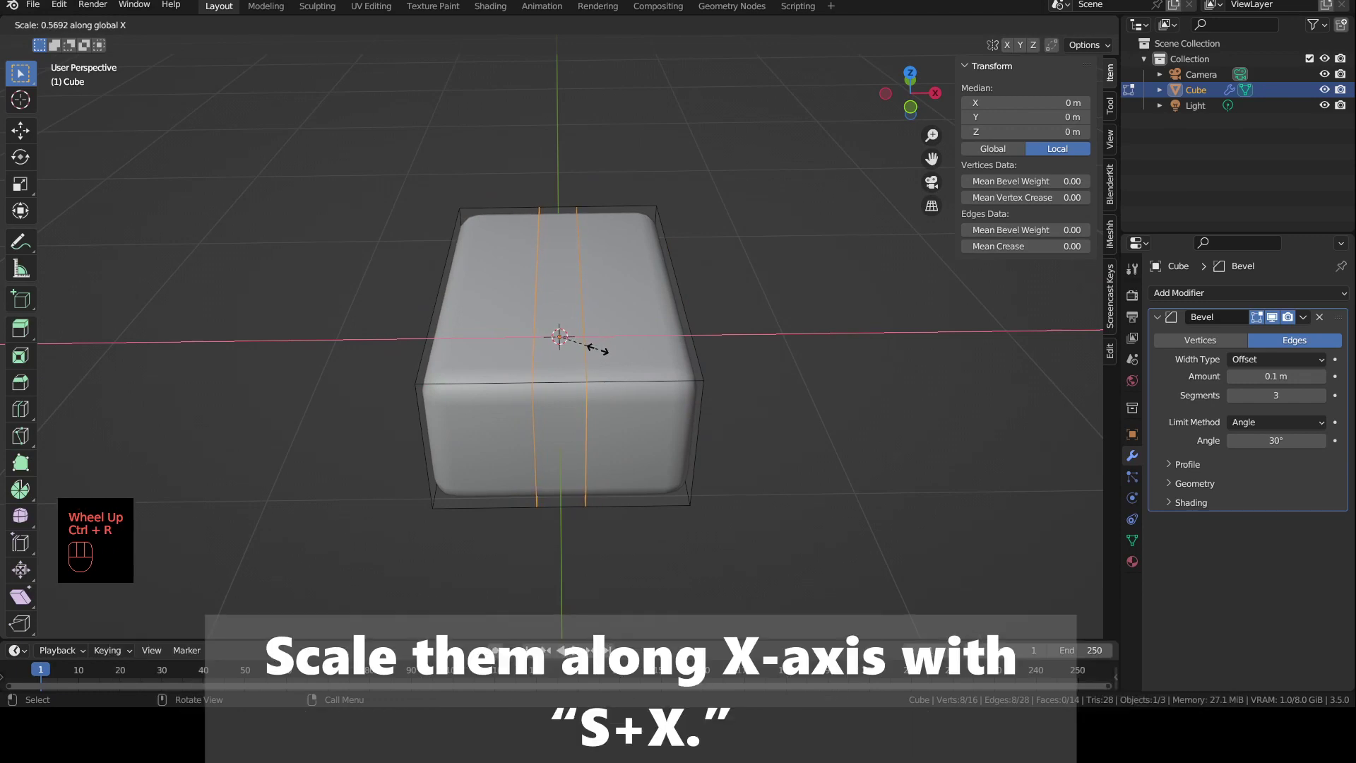
click(599, 349)
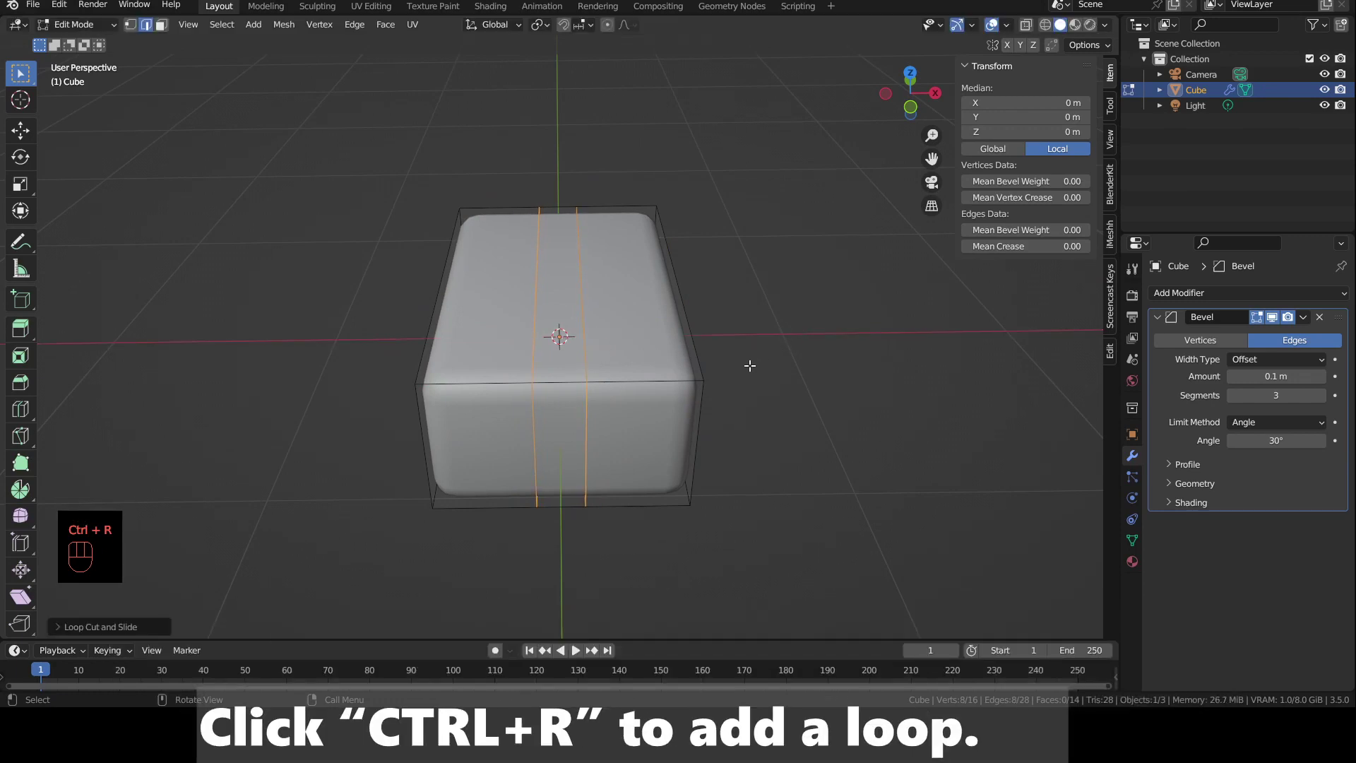
Step: Cut two perpendicular edge loops and scale them by 0.3563 along Y toward the centre
middle_drag(750, 365, 565, 407)
key(ctrl+r)
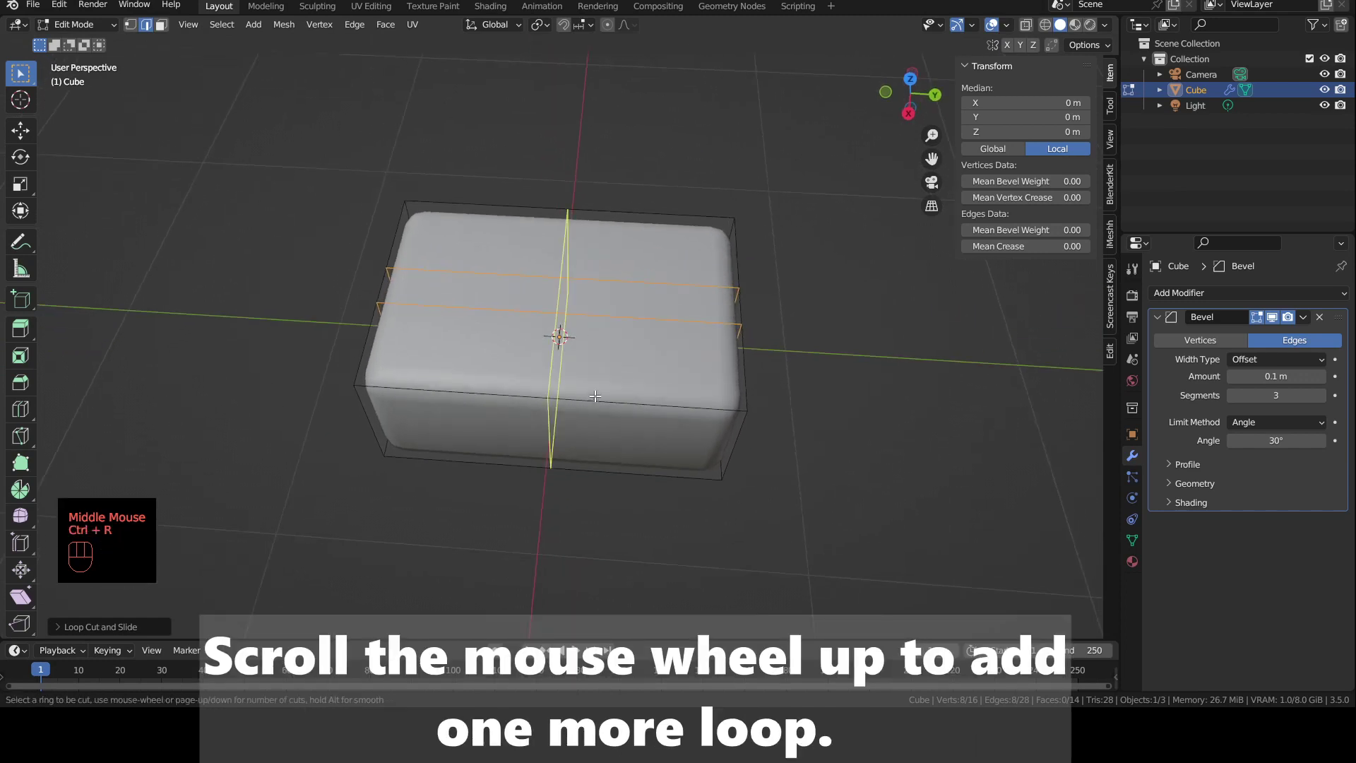
scroll(594, 396, up, 1)
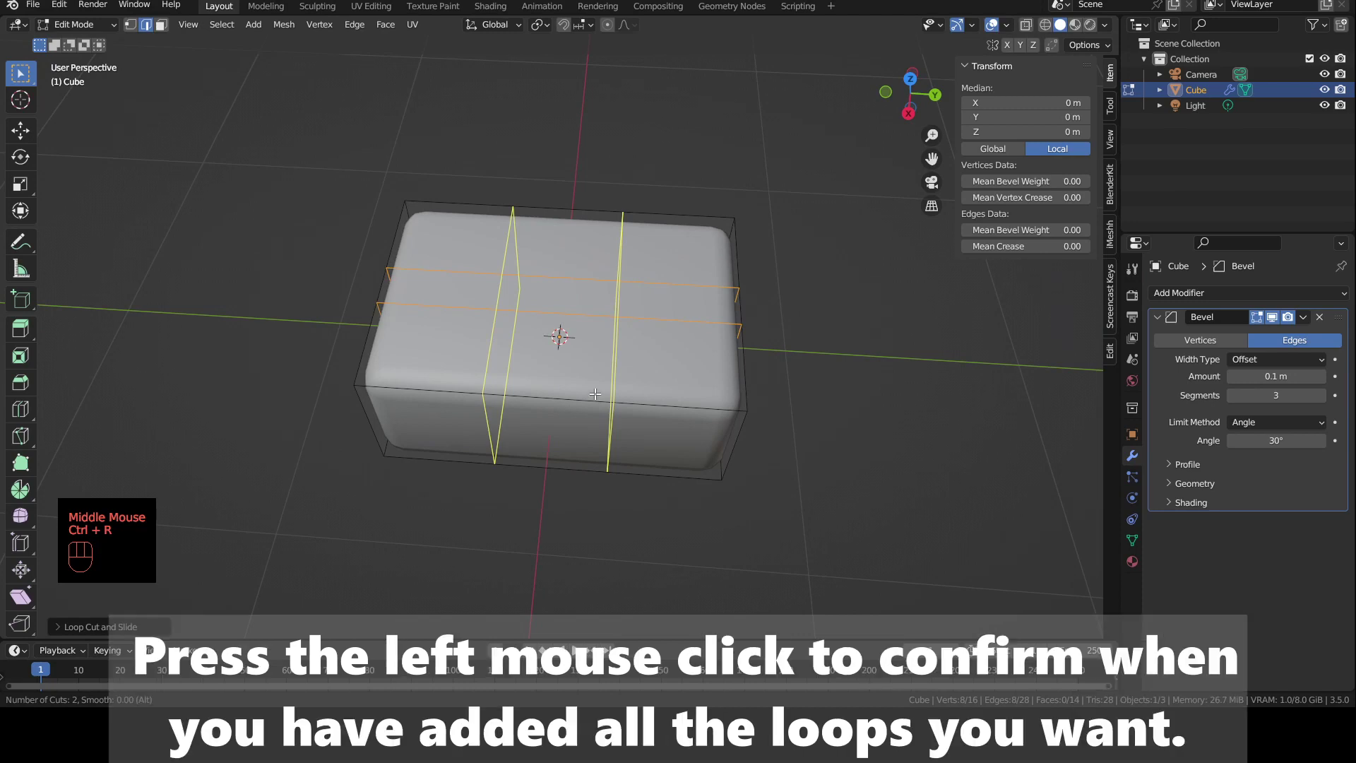
click(595, 393)
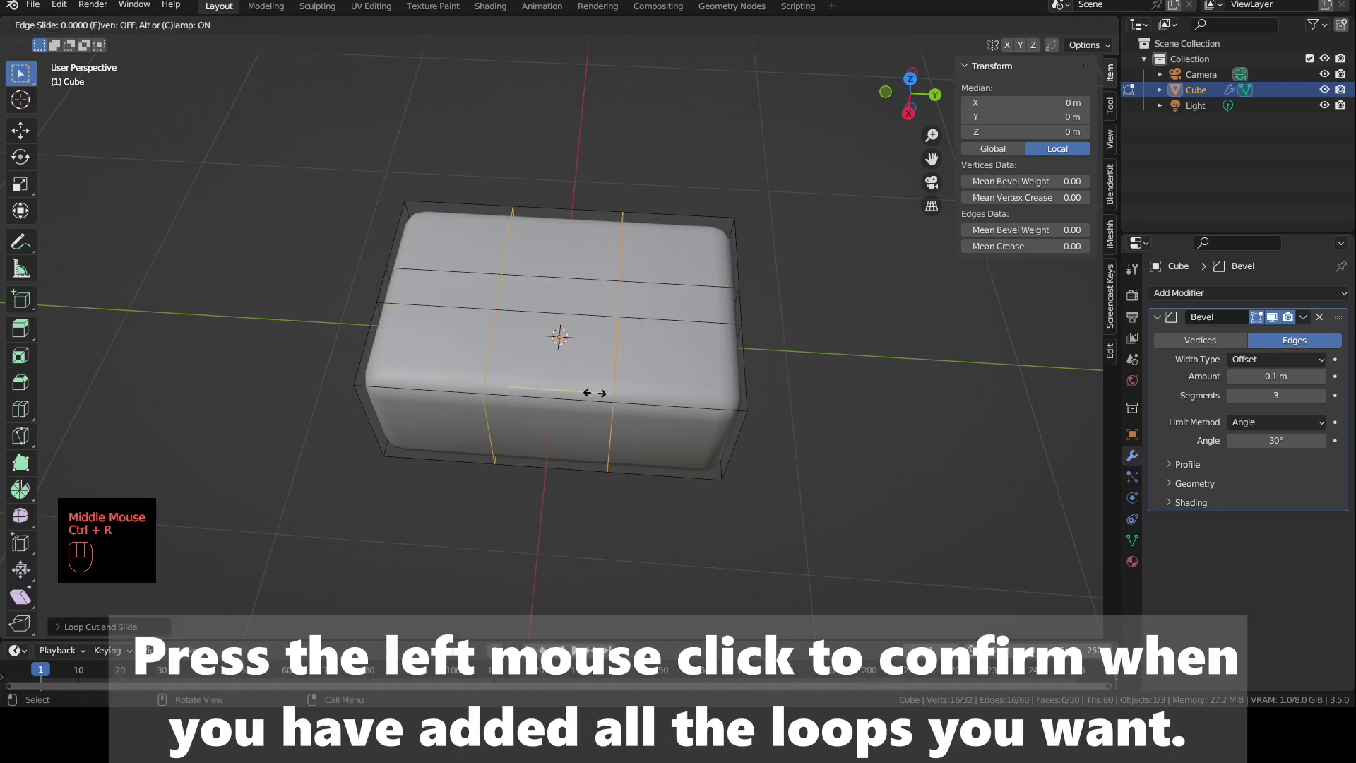
key(s)
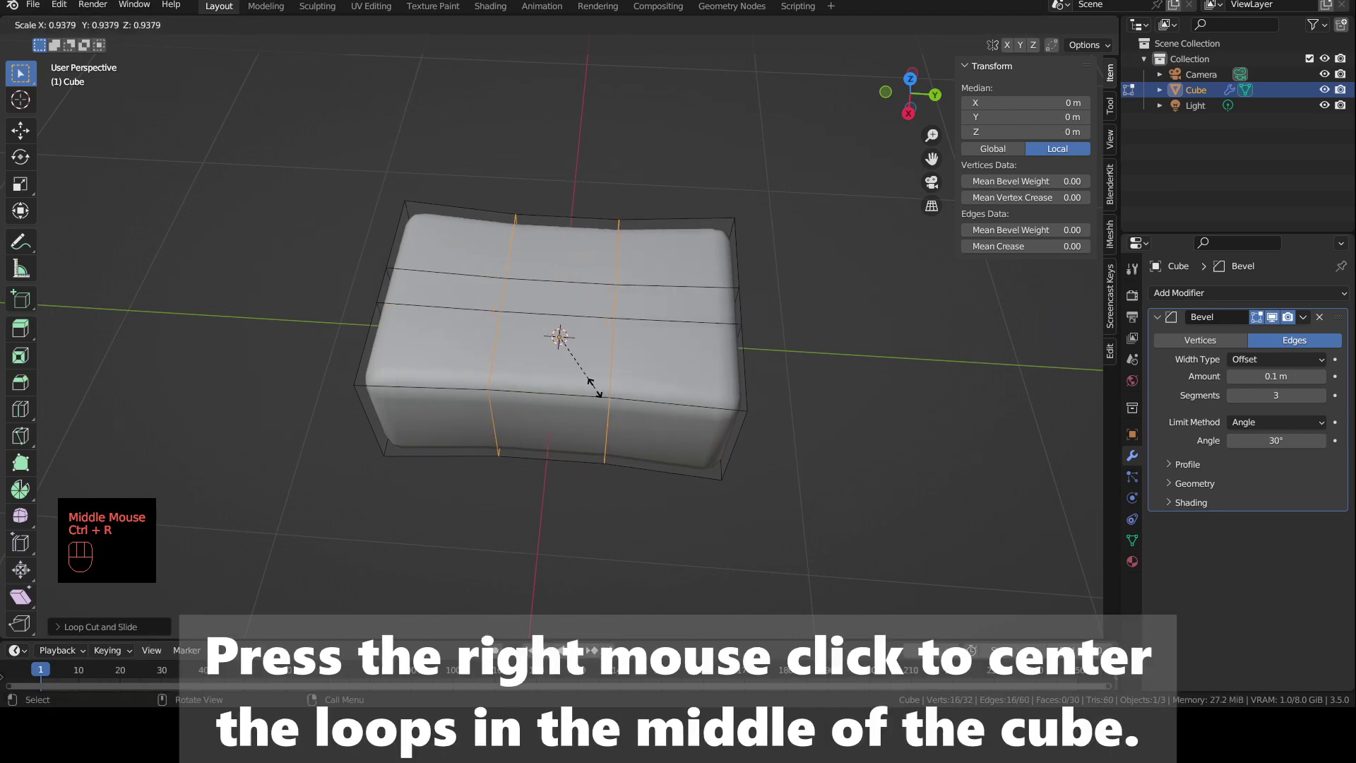
key(y)
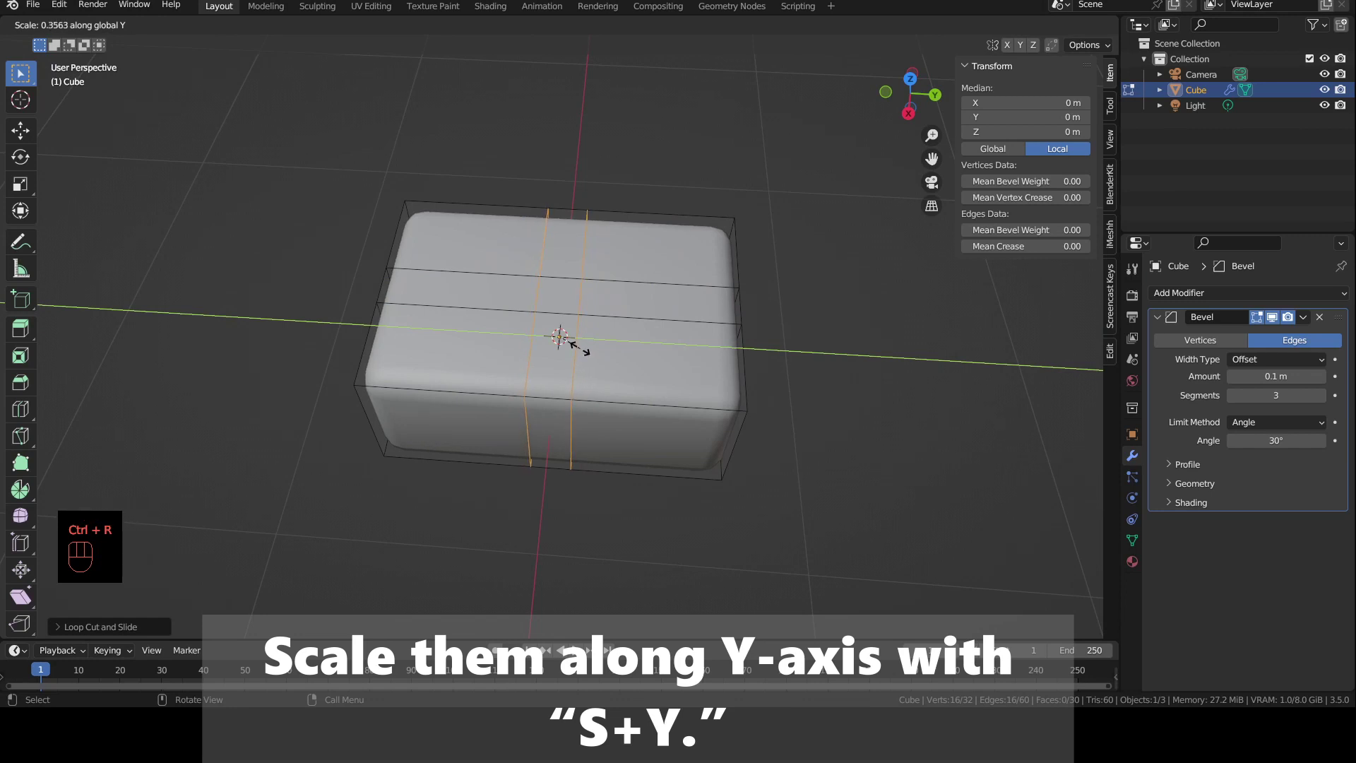
click(580, 349)
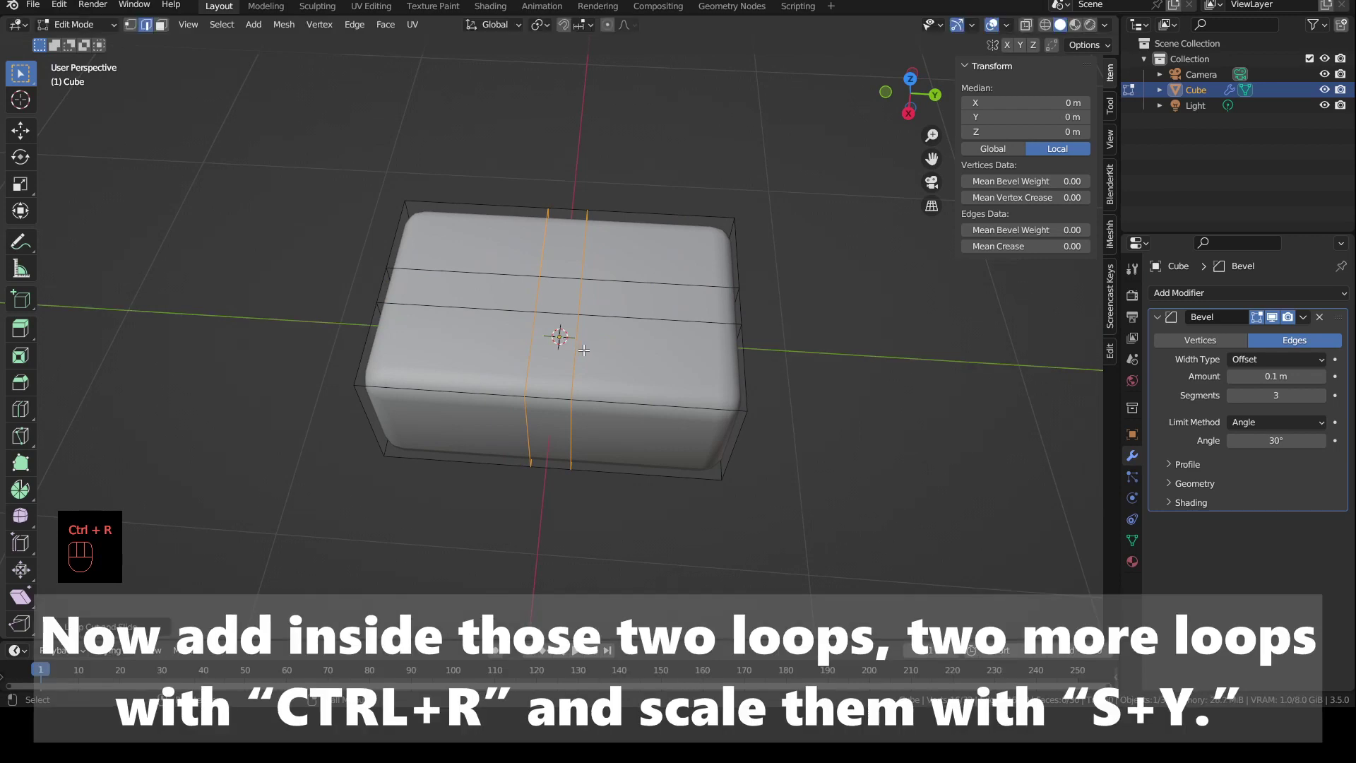
Step: Cut two inner edge loops inside the Y pair and narrow them along Y
key(ctrl+r)
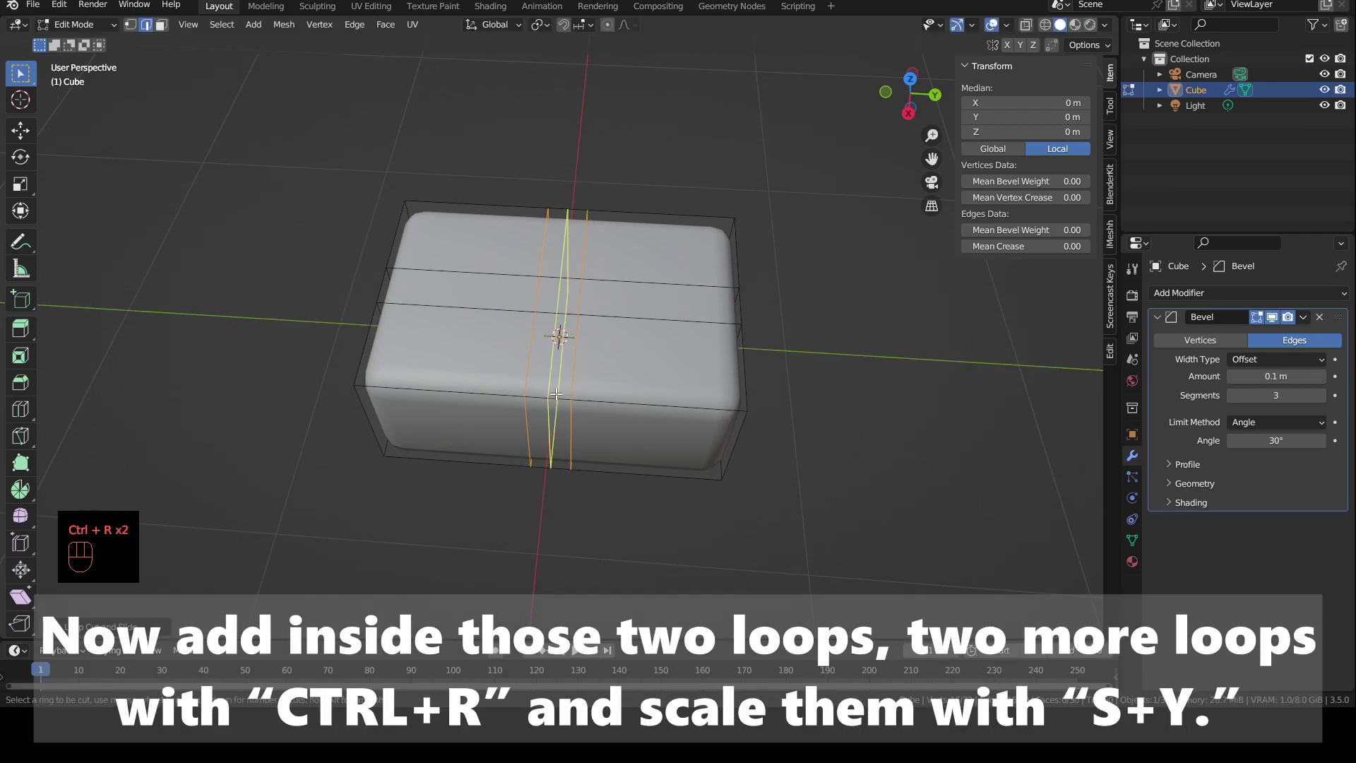
scroll(557, 394, up, 1)
click(556, 393)
right_click(556, 393)
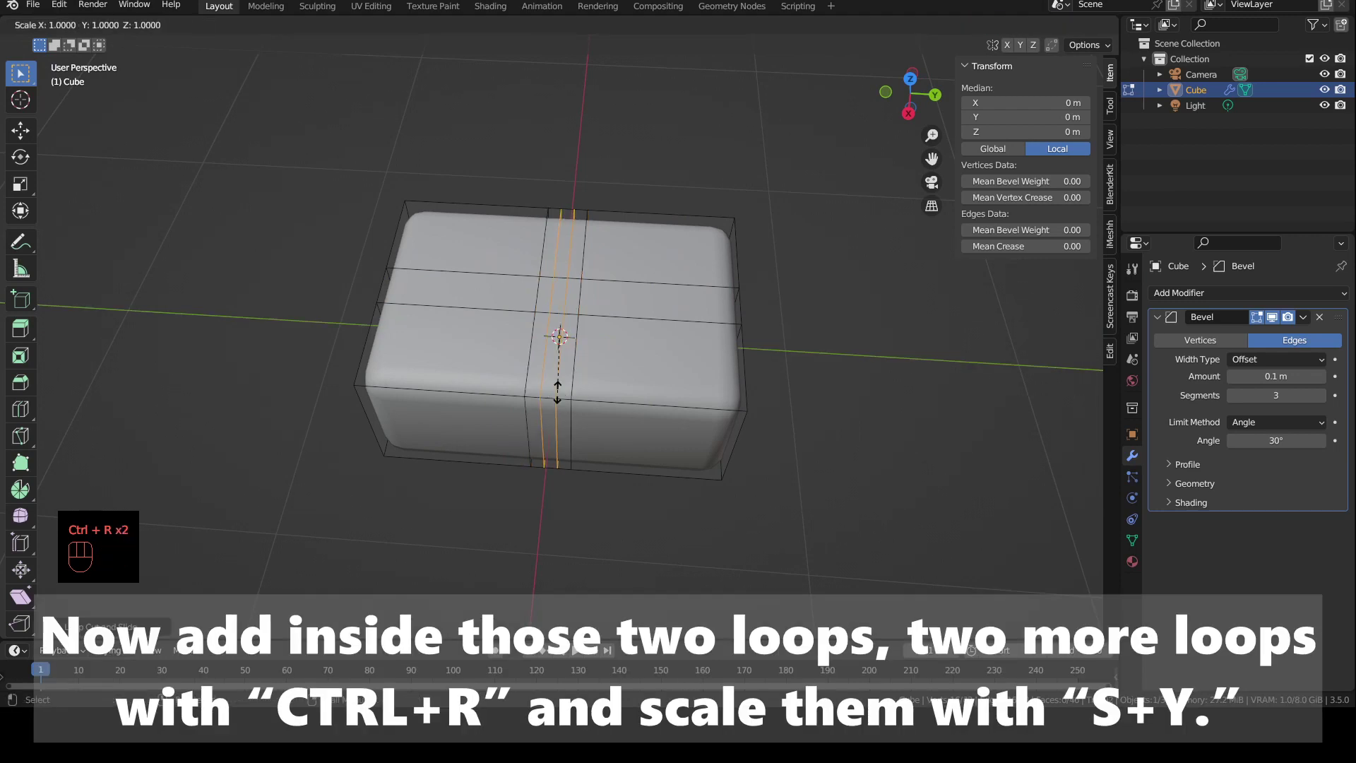
key(s)
key(y)
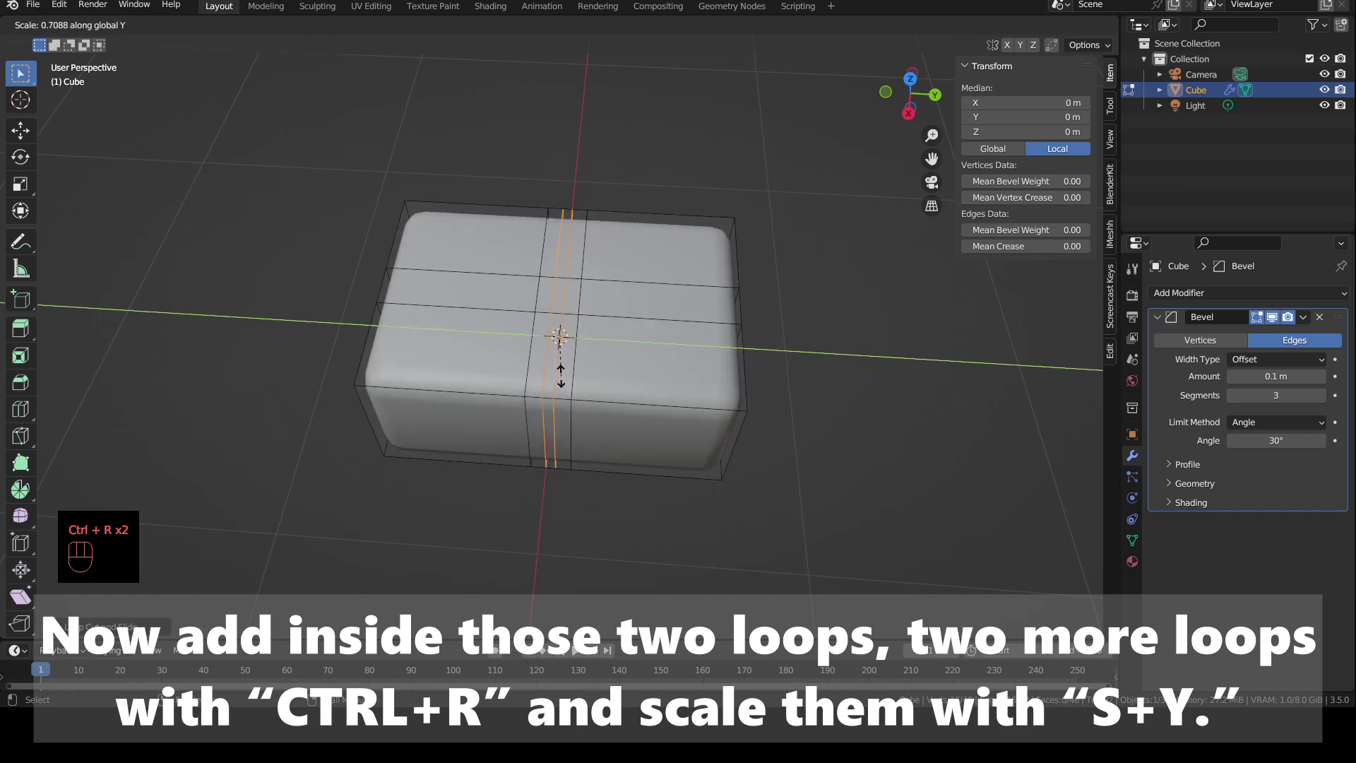
click(561, 374)
Step: Cut two inner edge loops inside the X pair, narrow them along X, and switch to face select
middle_drag(560, 375, 550, 437)
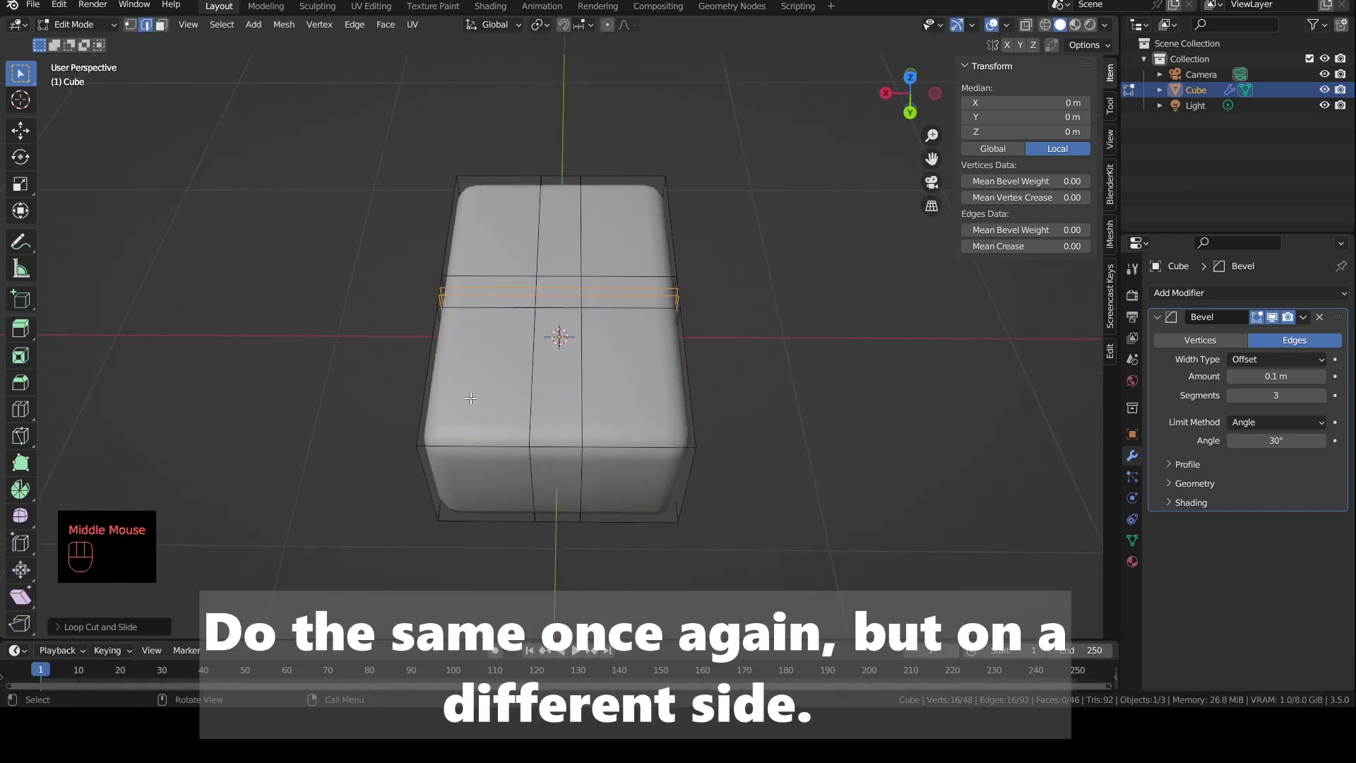
key(ctrl+r)
scroll(550, 438, up, 1)
click(550, 437)
right_click(550, 437)
key(s)
key(x)
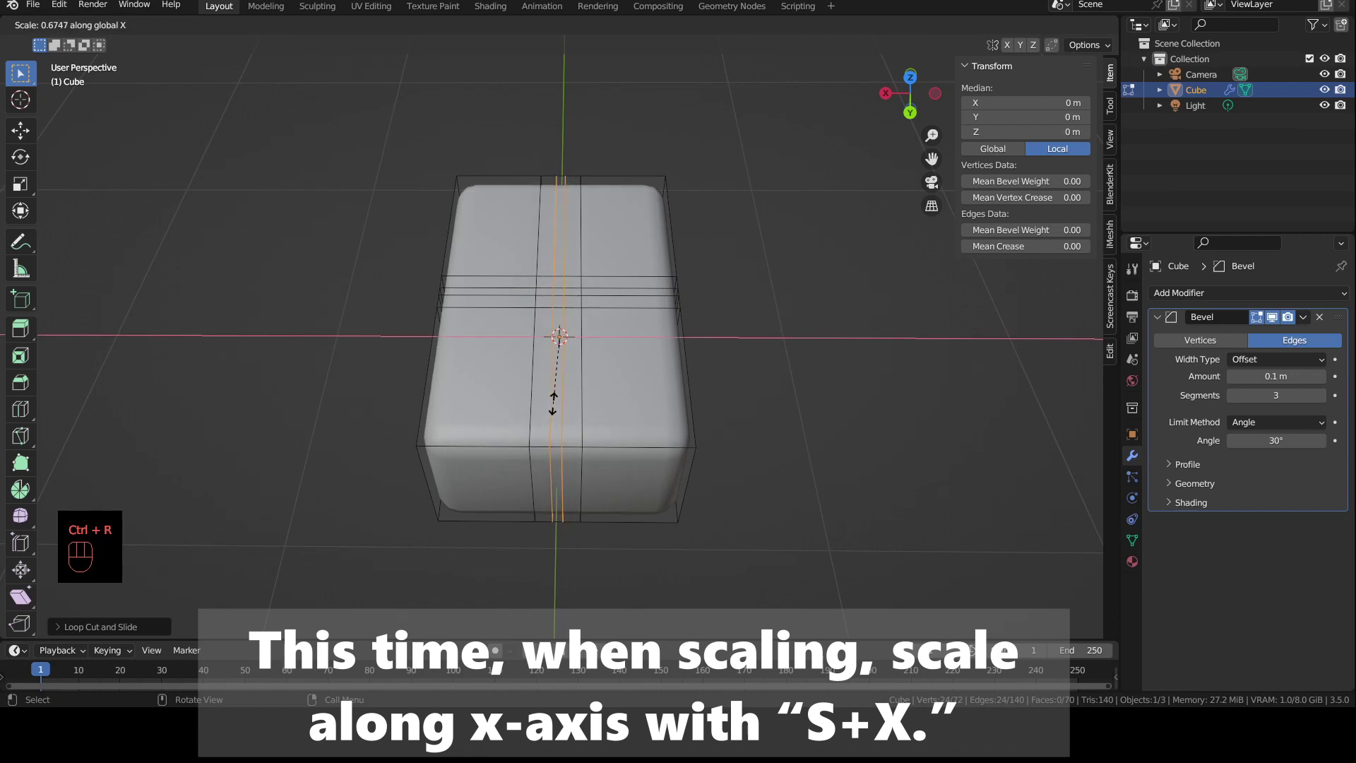
click(553, 406)
key(3)
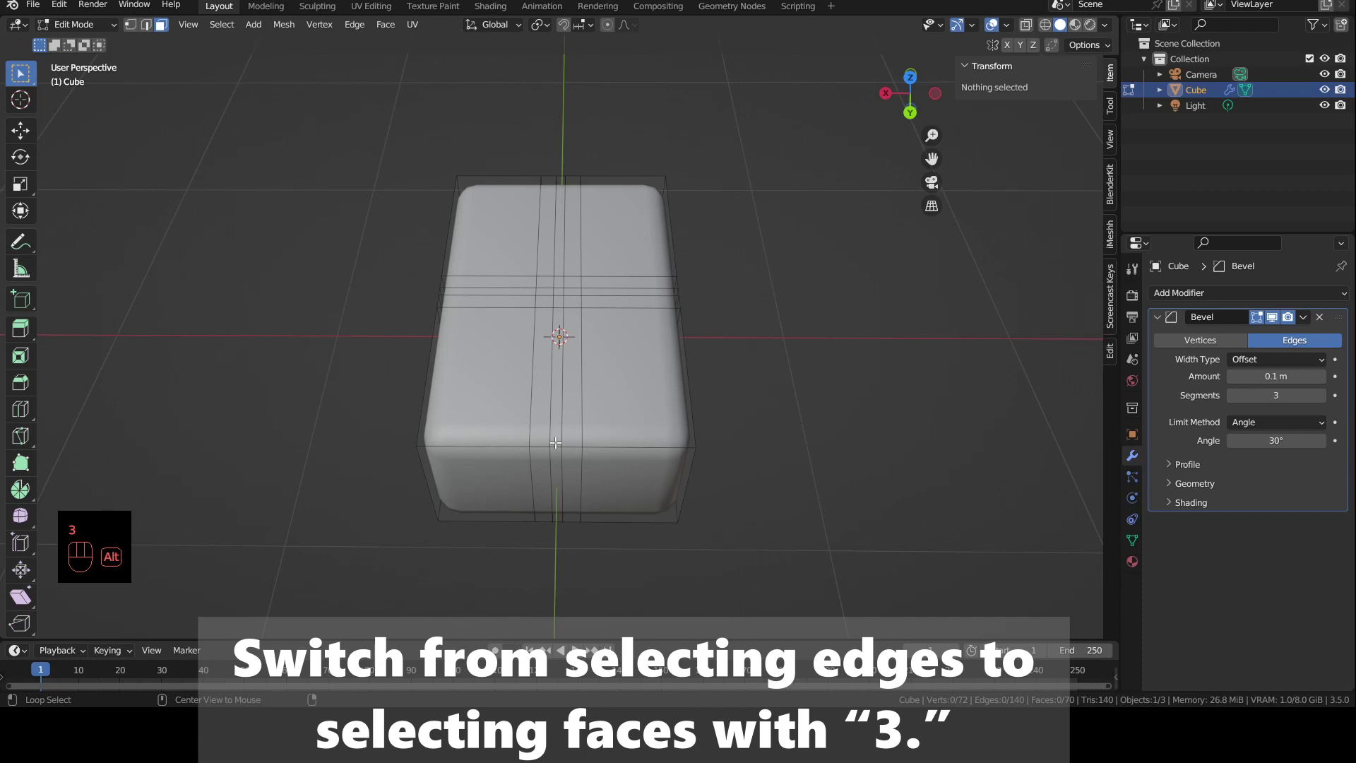
Step: Select both crossing thin face loops and scale them slightly to form the strap bands
alt+click(556, 443)
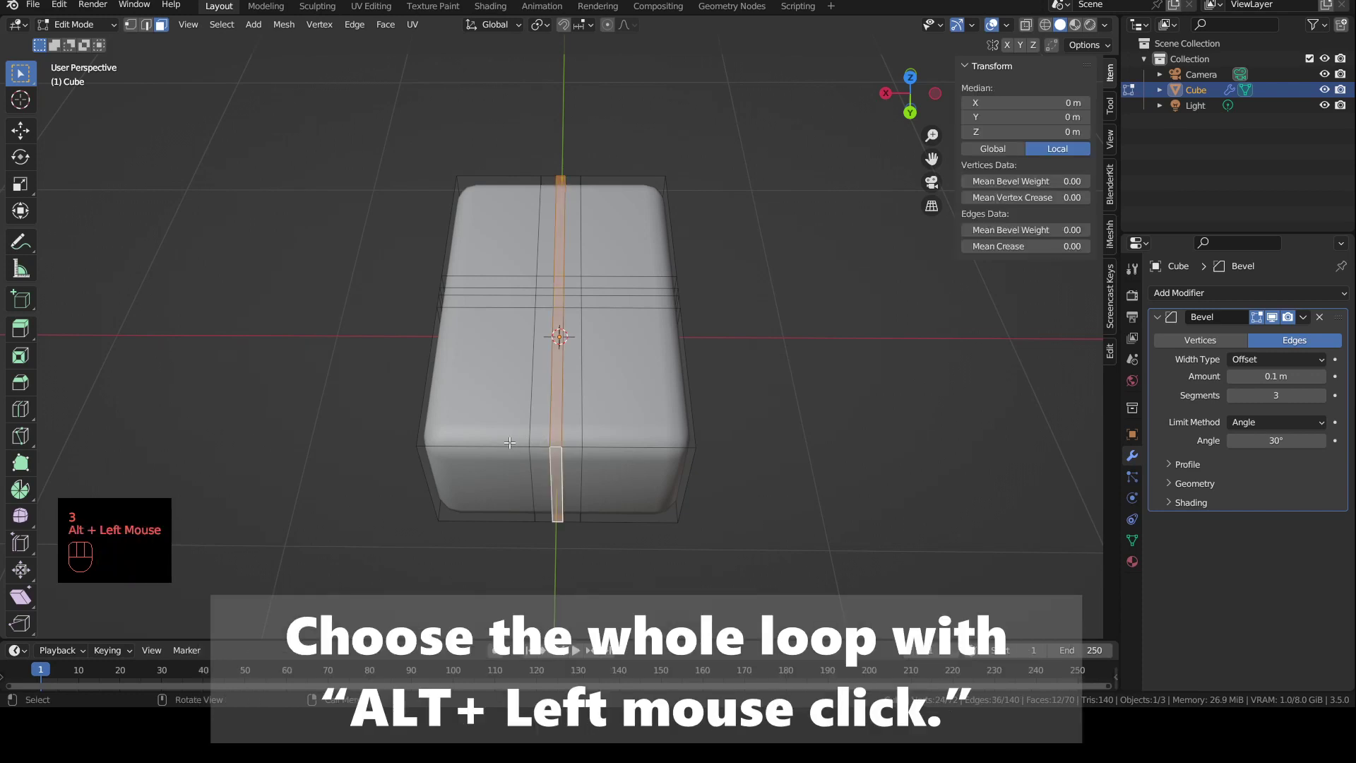
middle_drag(507, 445, 647, 446)
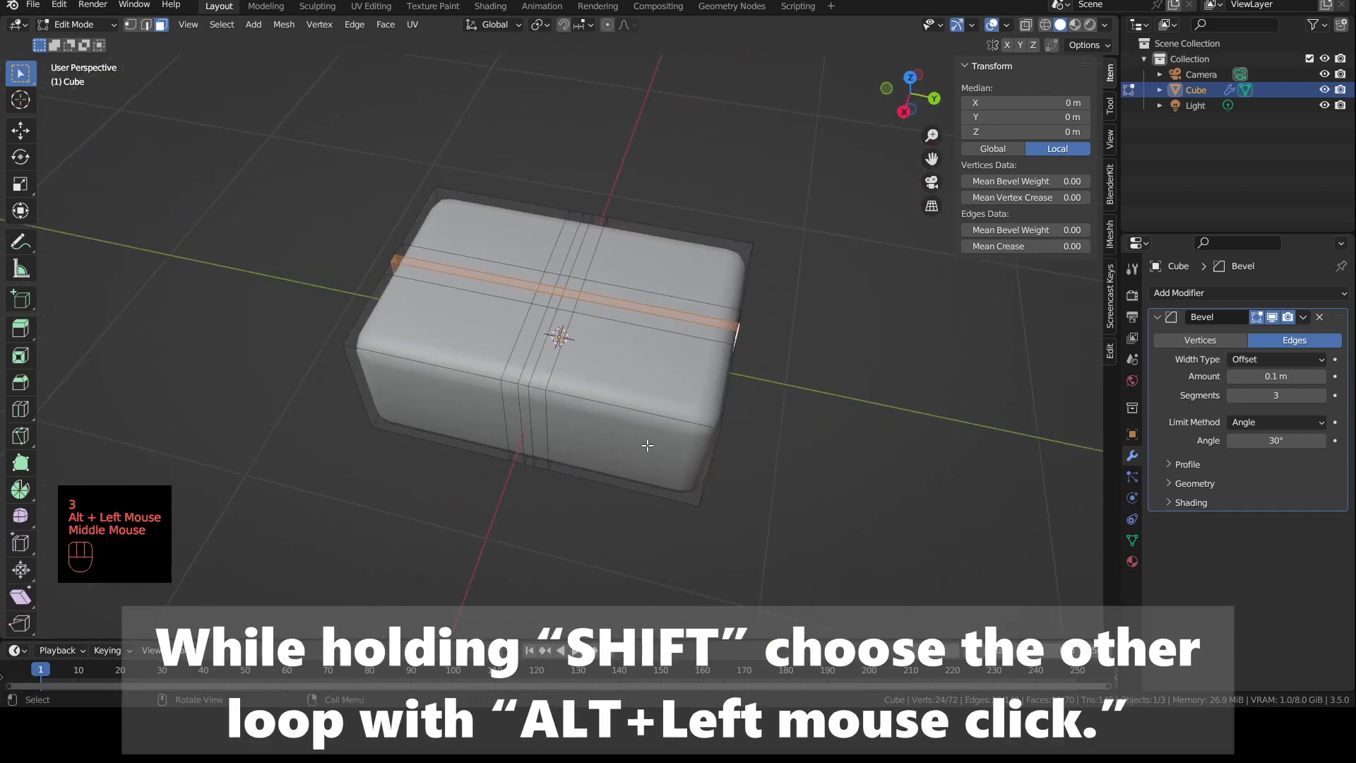
alt+shift+click(521, 383)
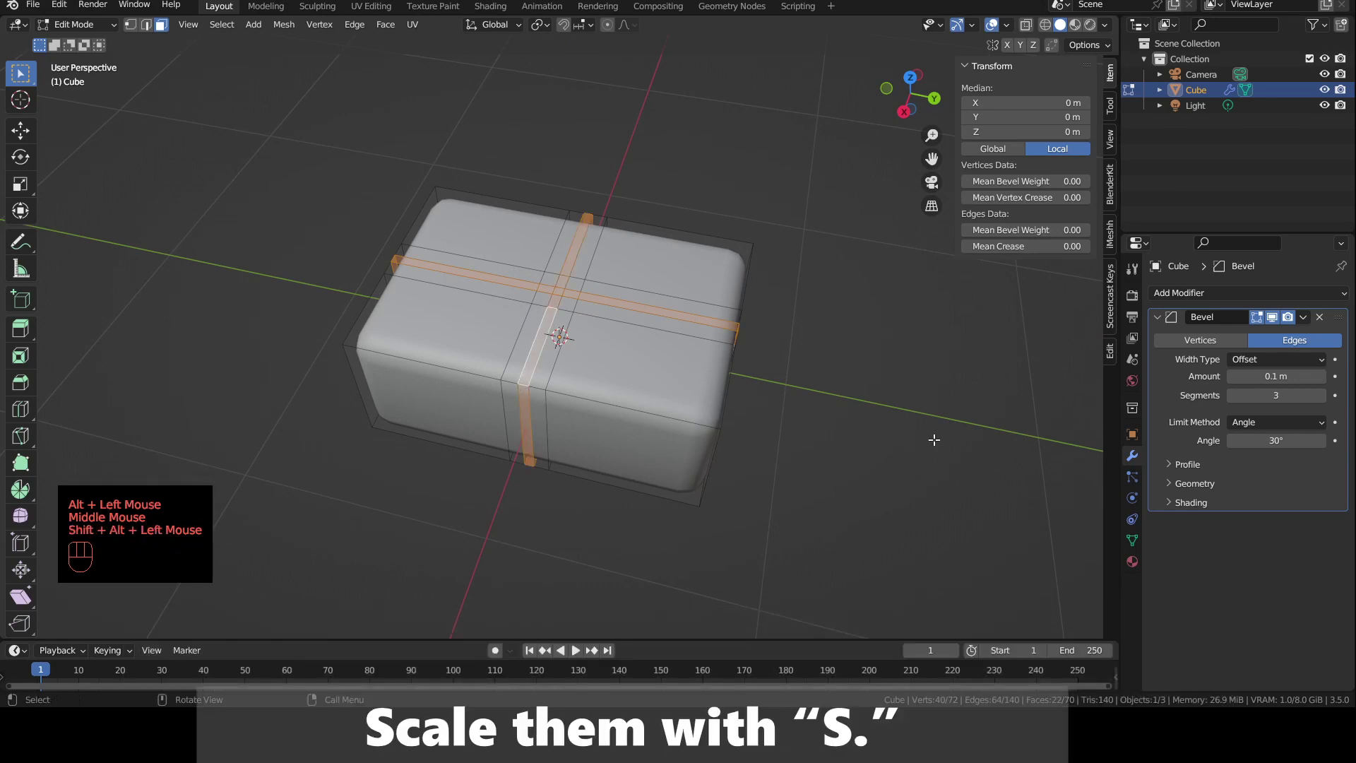
key(s)
click(854, 428)
middle_drag(854, 427, 821, 418)
scroll(821, 418, up, 1)
key(s)
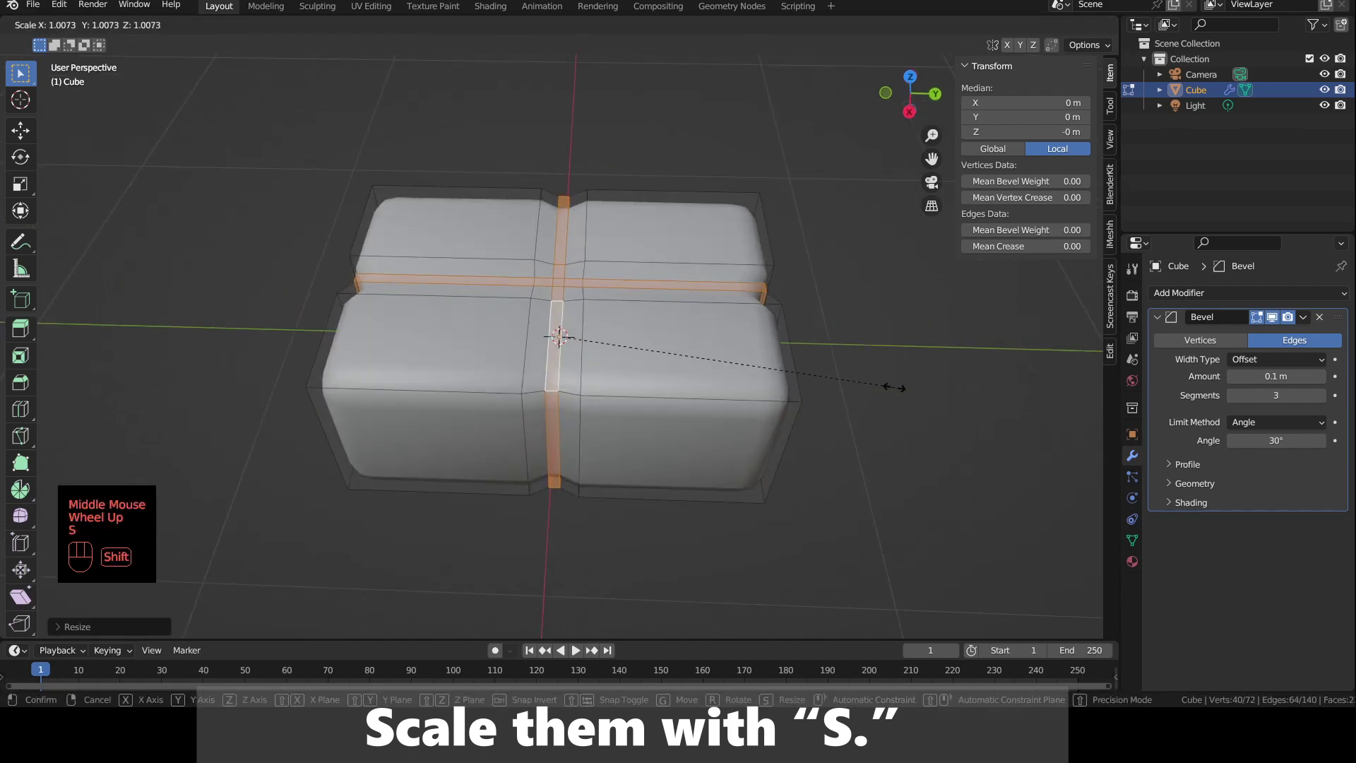
click(895, 388)
Step: Duplicate the band faces in place and separate them into a new object, then return to Object Mode
middle_drag(894, 388, 847, 387)
scroll(875, 417, down, 3)
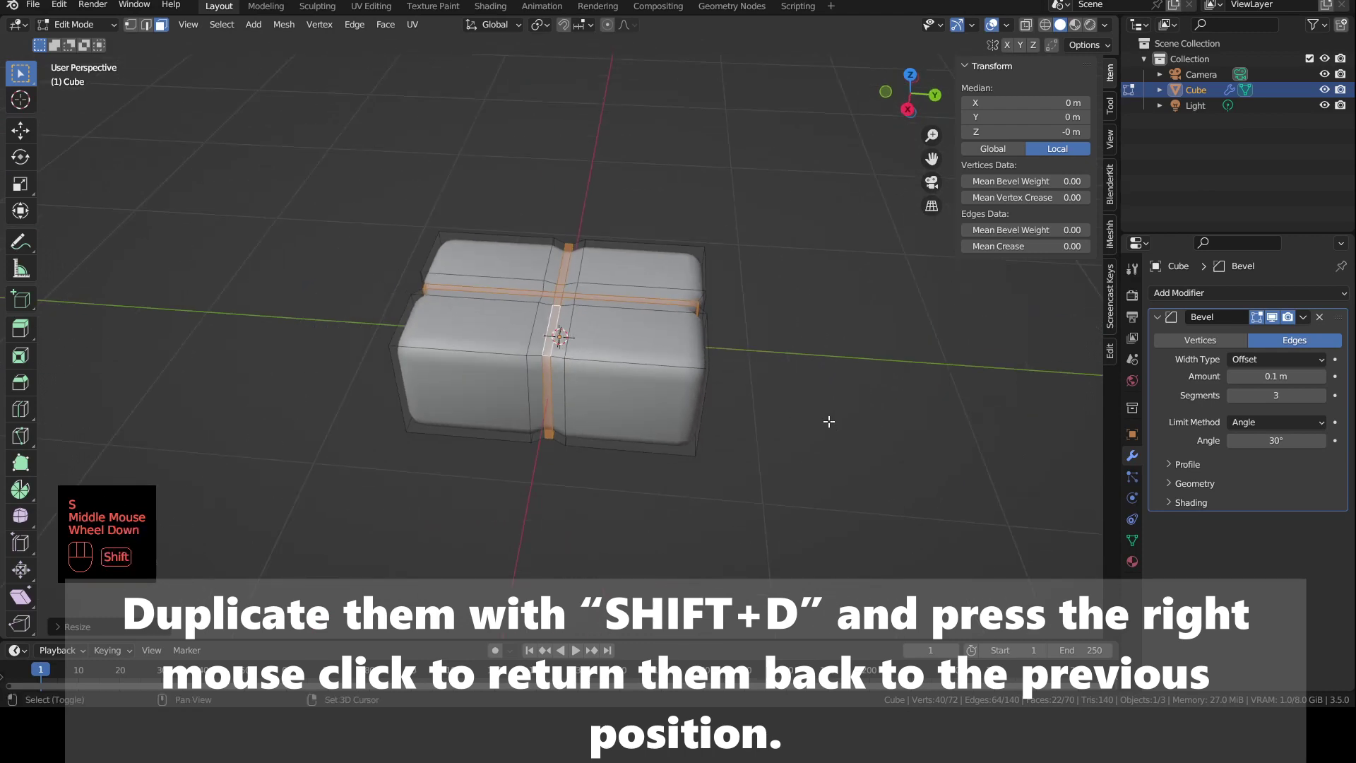
key(shift+d)
right_click(837, 332)
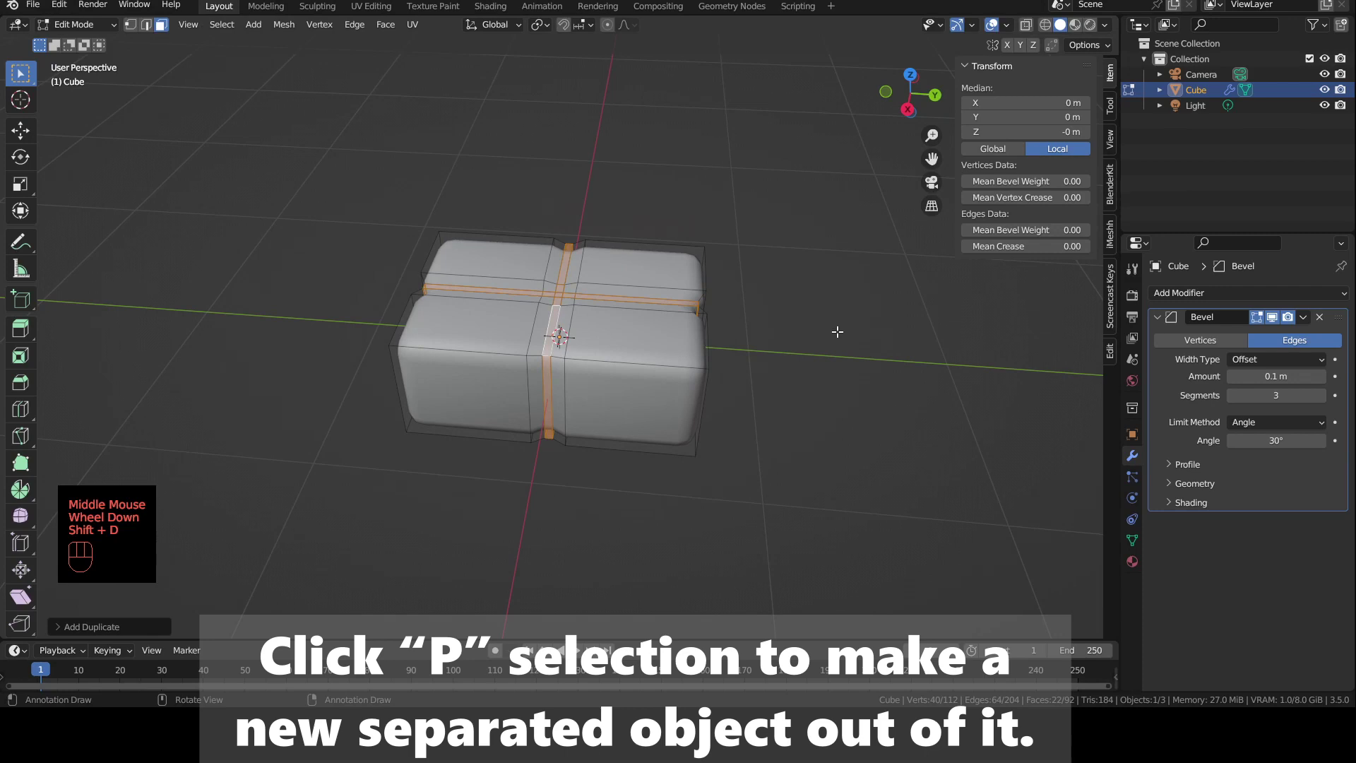
key(p)
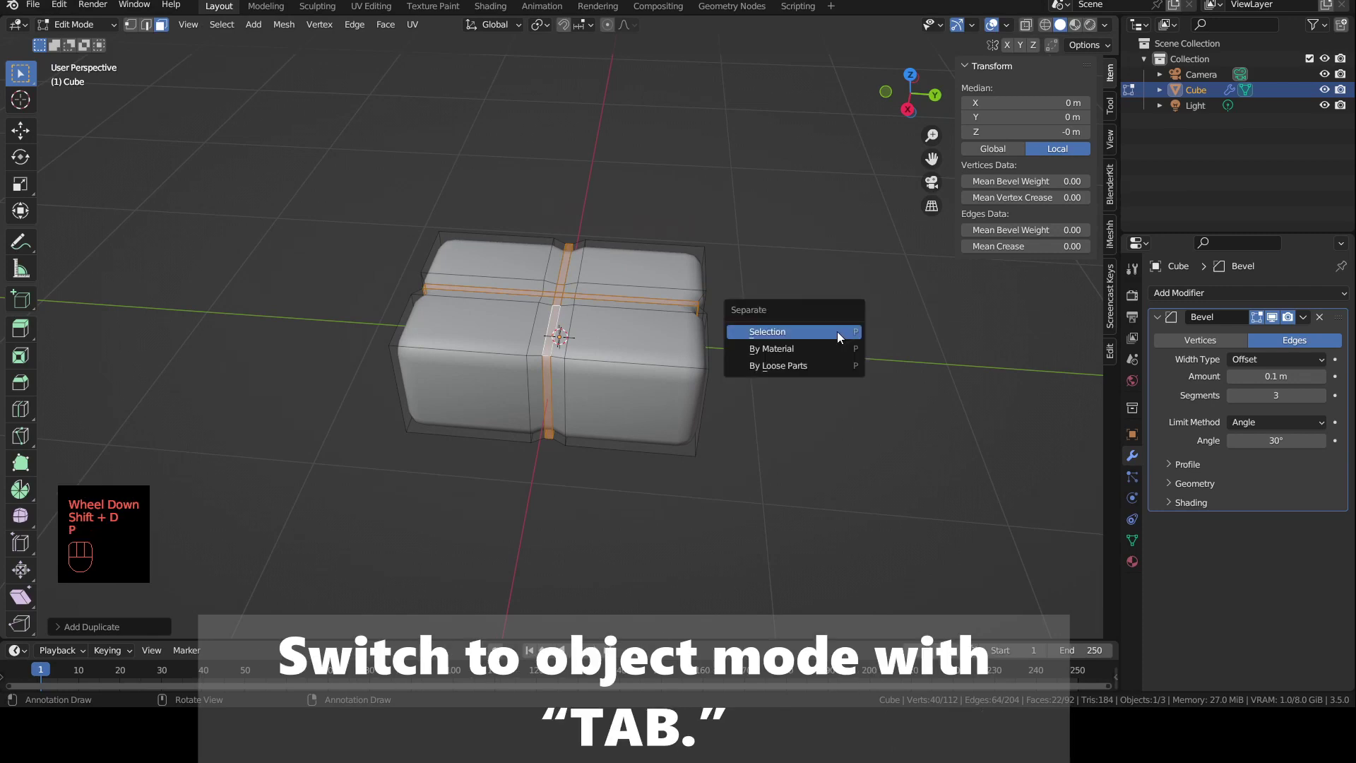
click(837, 332)
key(Tab)
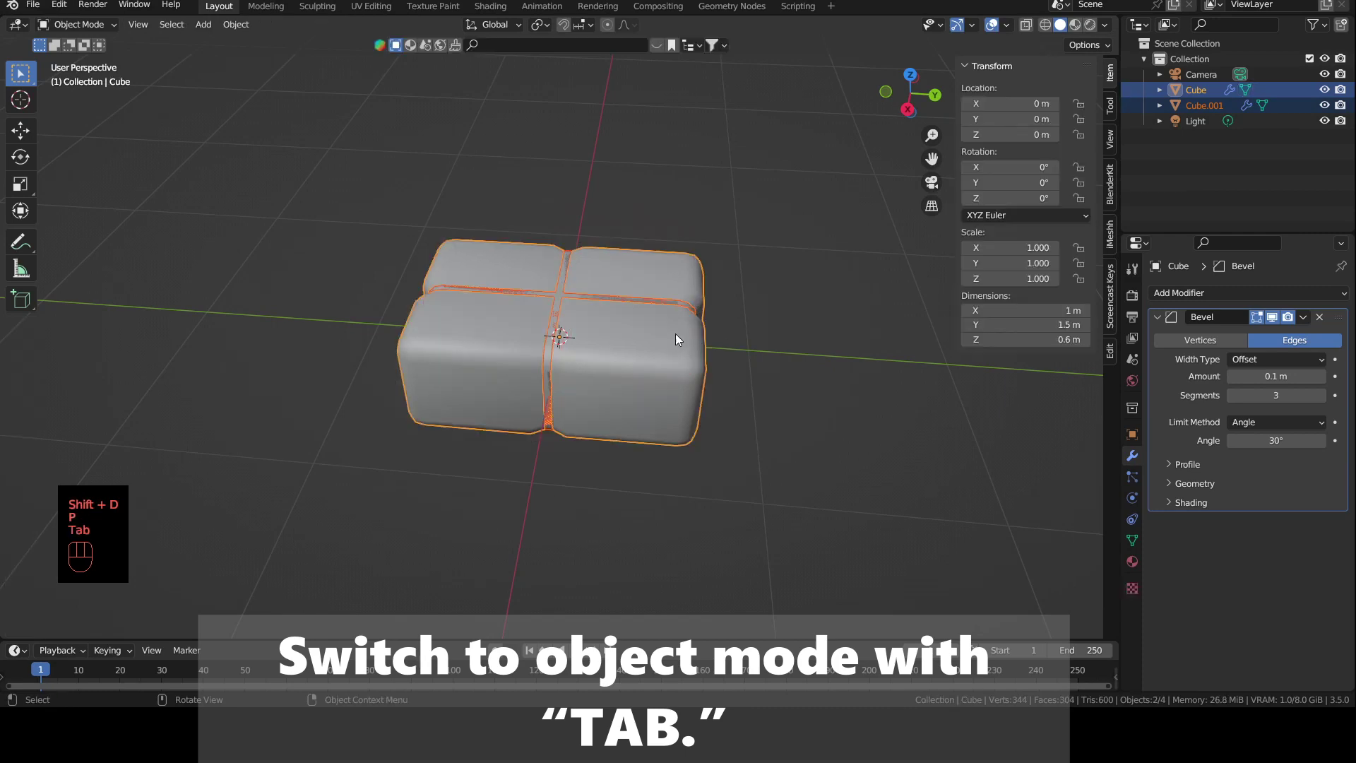
Step: Select Cube.001 alone and scale the strap object to 1.05
click(561, 303)
click(556, 304)
scroll(765, 345, up, 1)
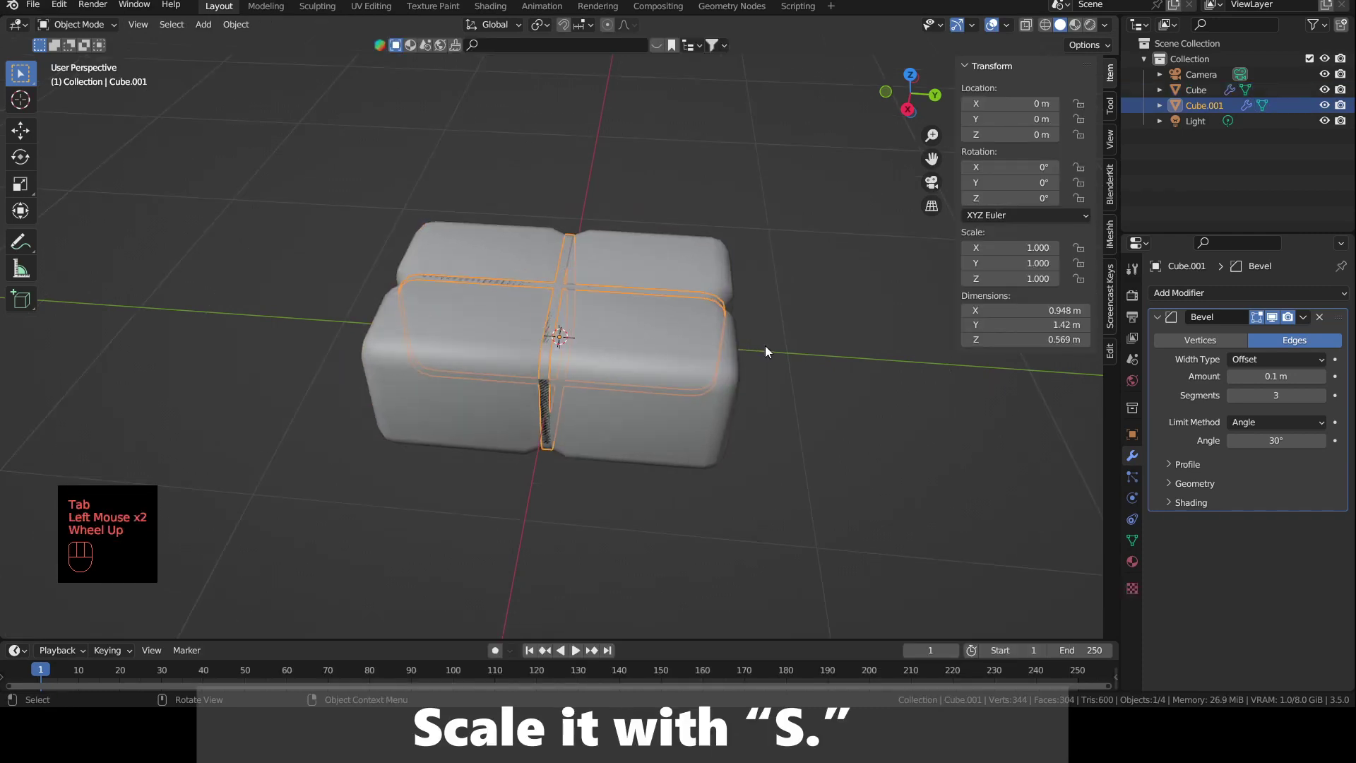
scroll(765, 345, up, 1)
key(s)
click(740, 421)
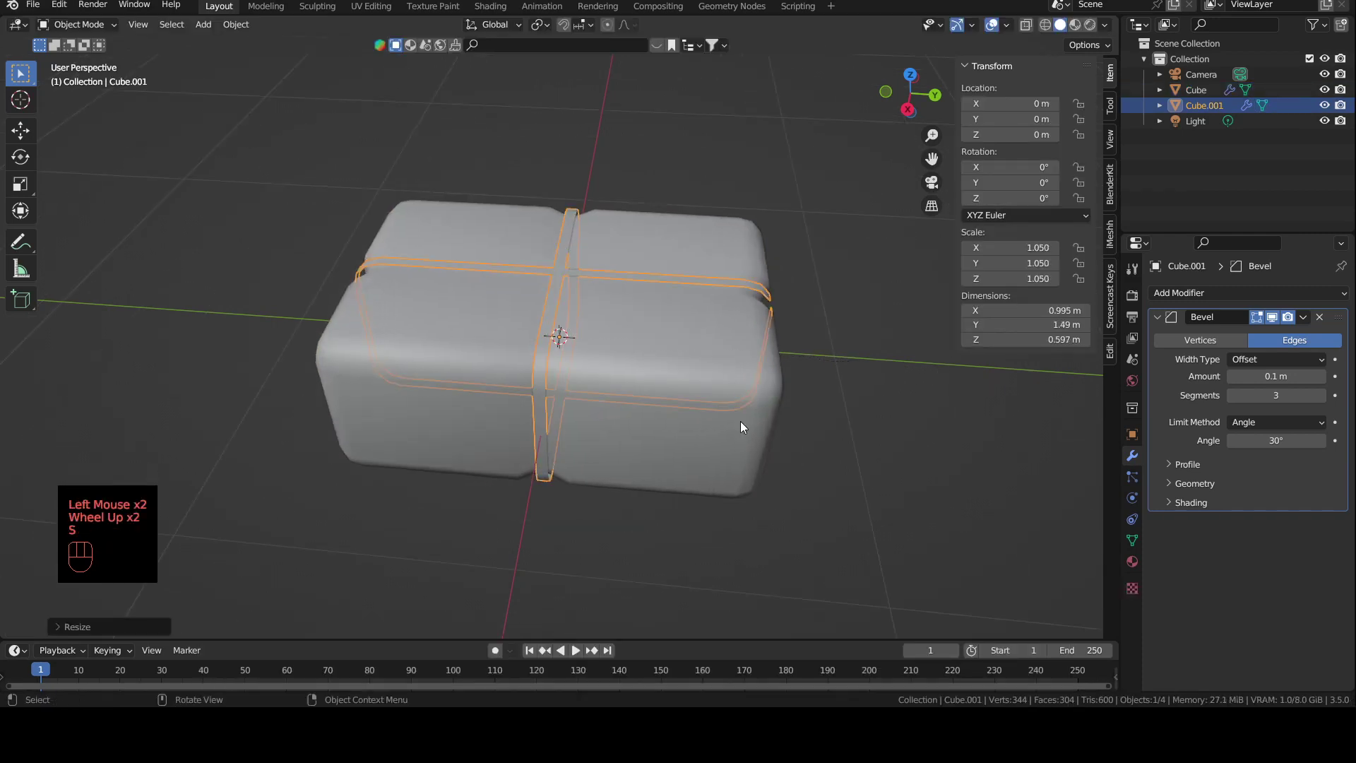
middle_drag(740, 422, 853, 398)
click(853, 400)
scroll(808, 418, down, 1)
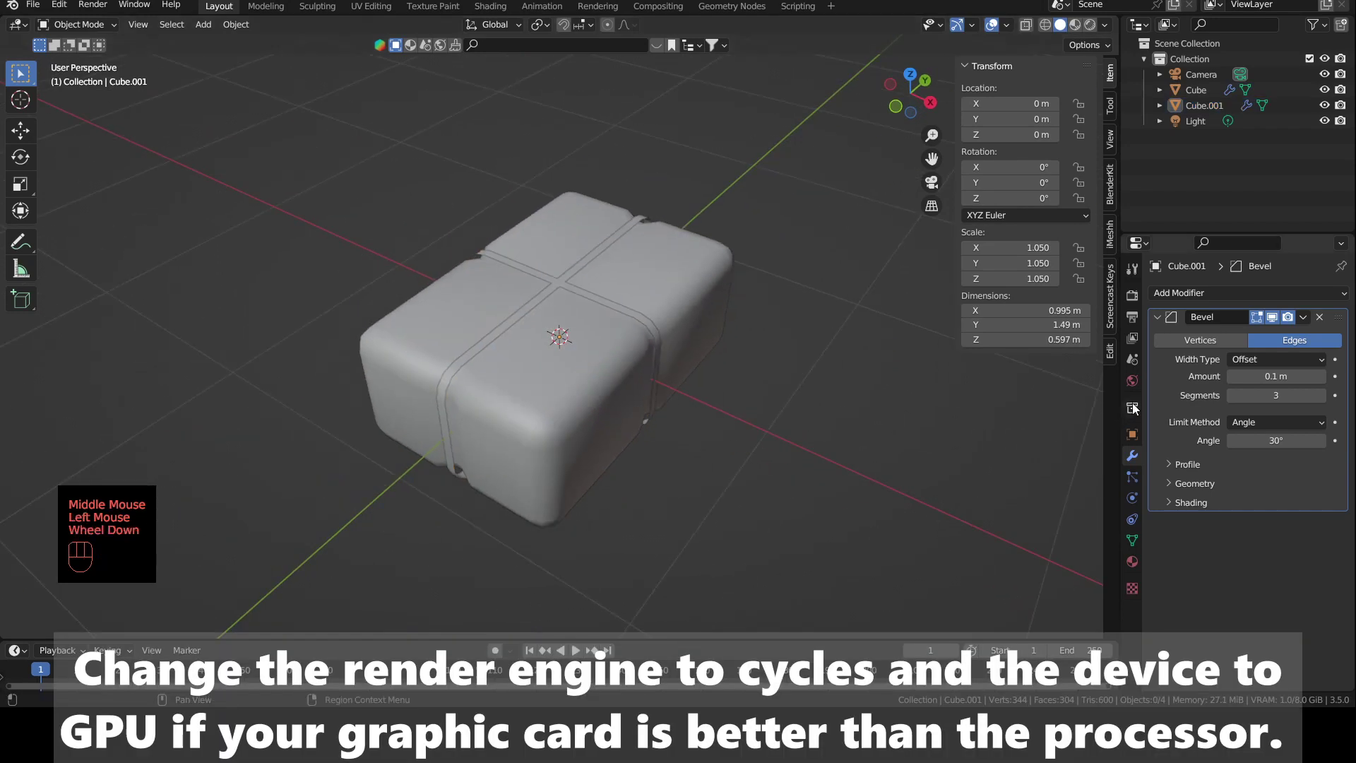
click(1134, 307)
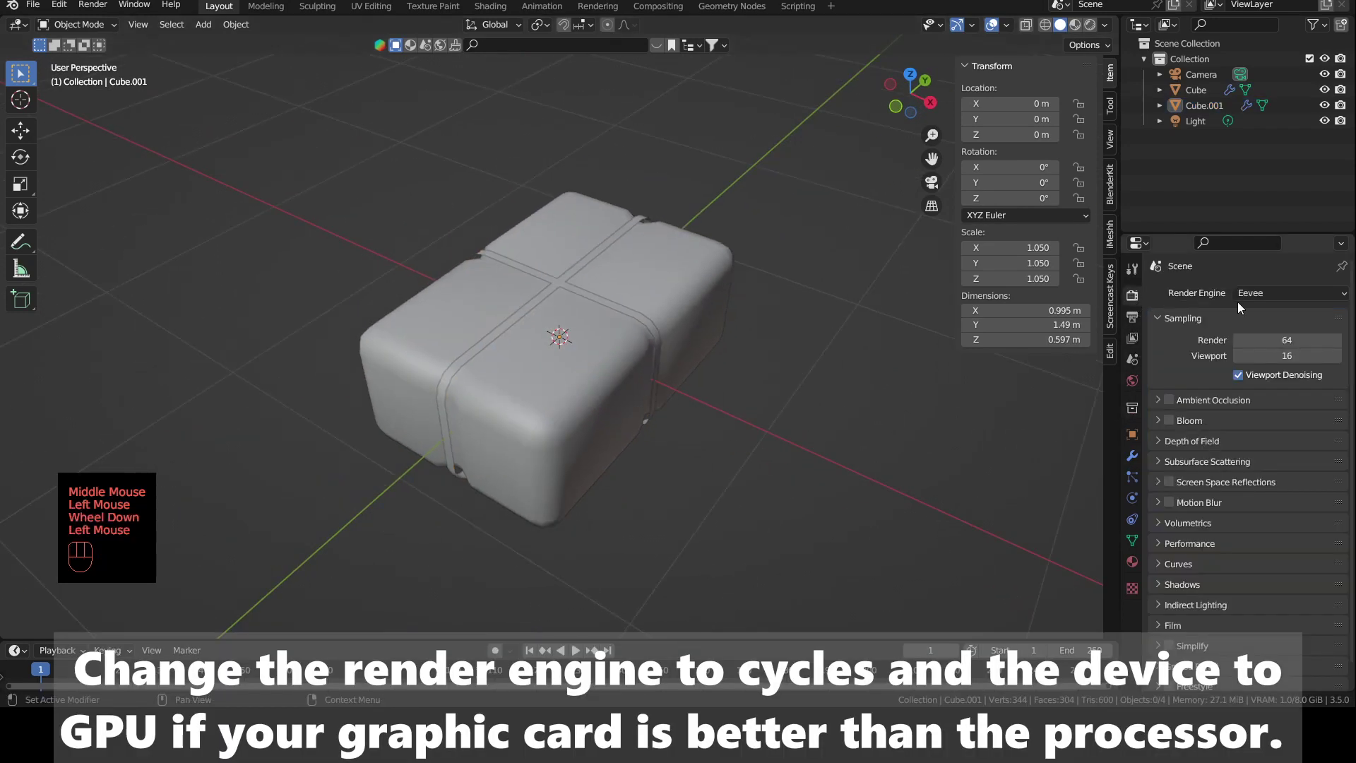
Step: Render with Cycles on GPU Compute with viewport denoising, previewed in Rendered shading
click(1290, 295)
click(1272, 341)
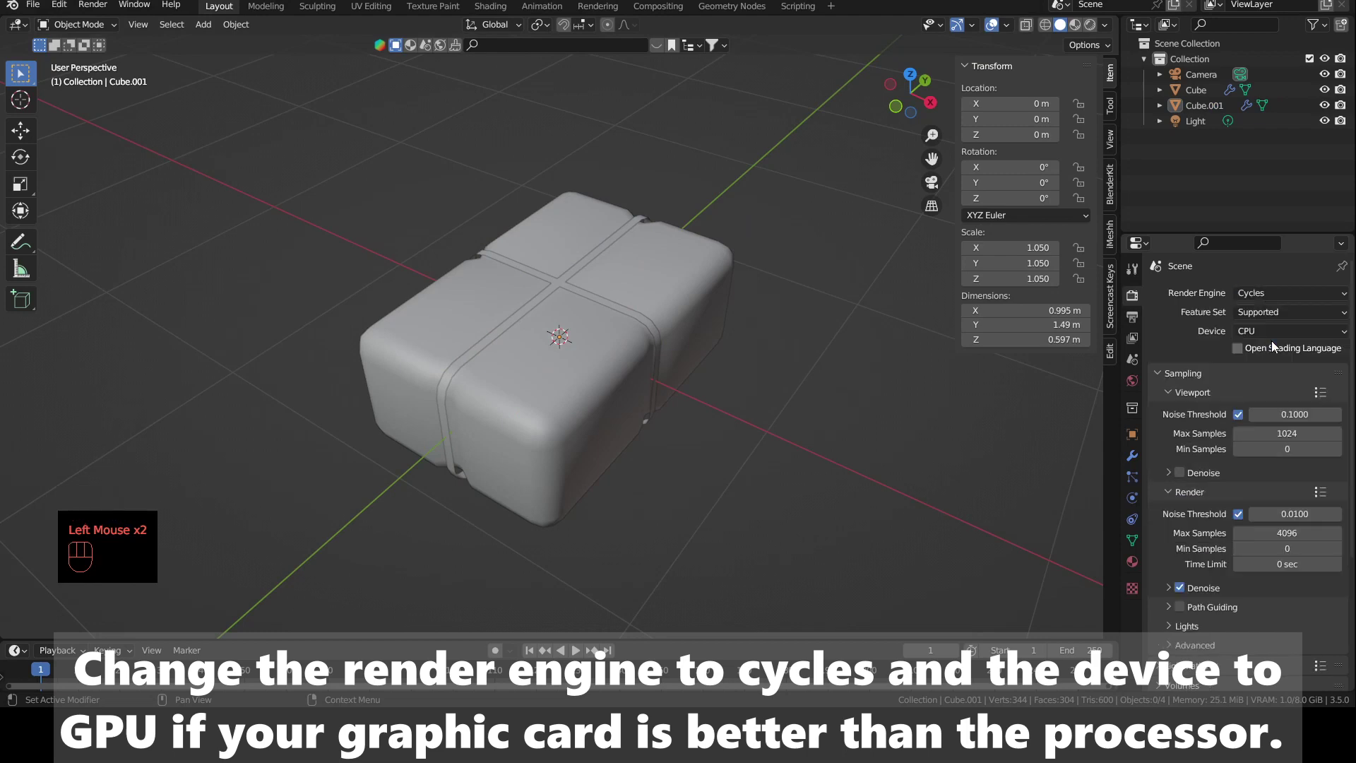
drag(1269, 329, 1269, 366)
click(1181, 472)
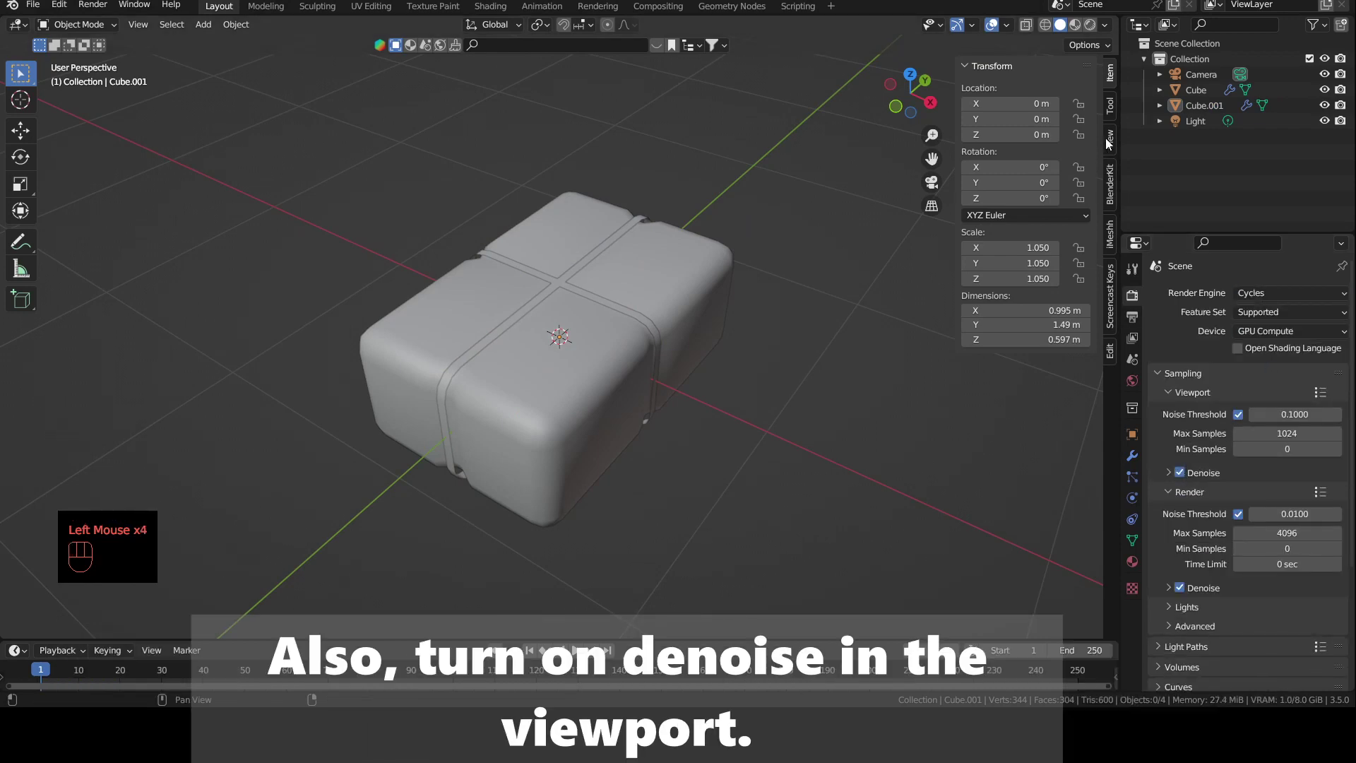
click(1092, 25)
mouse_move(874, 295)
middle_down()
mouse_move(781, 372)
mouse_move(528, 360)
mouse_move(799, 351)
mouse_move(557, 370)
middle_up()
Step: Select the bale and bring up its Bevel modifier's options
click(557, 370)
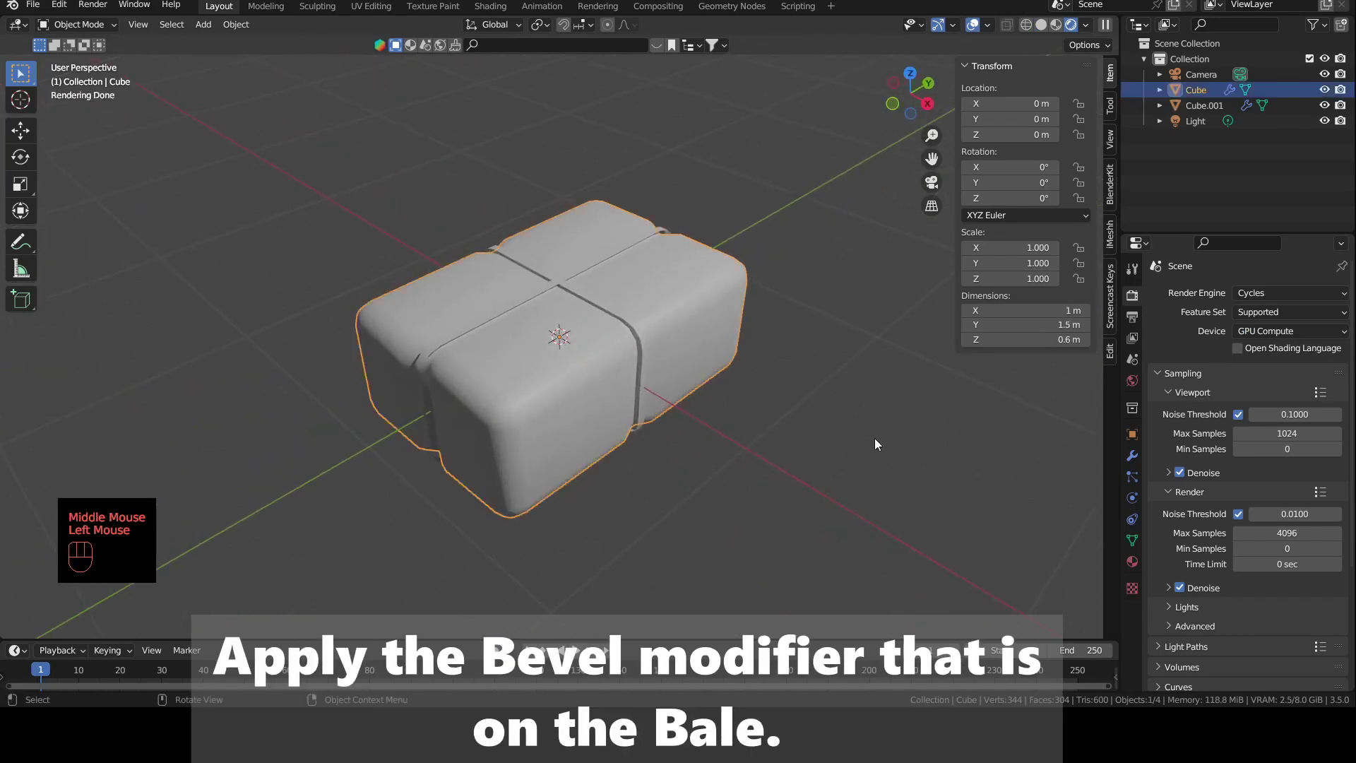
click(1129, 477)
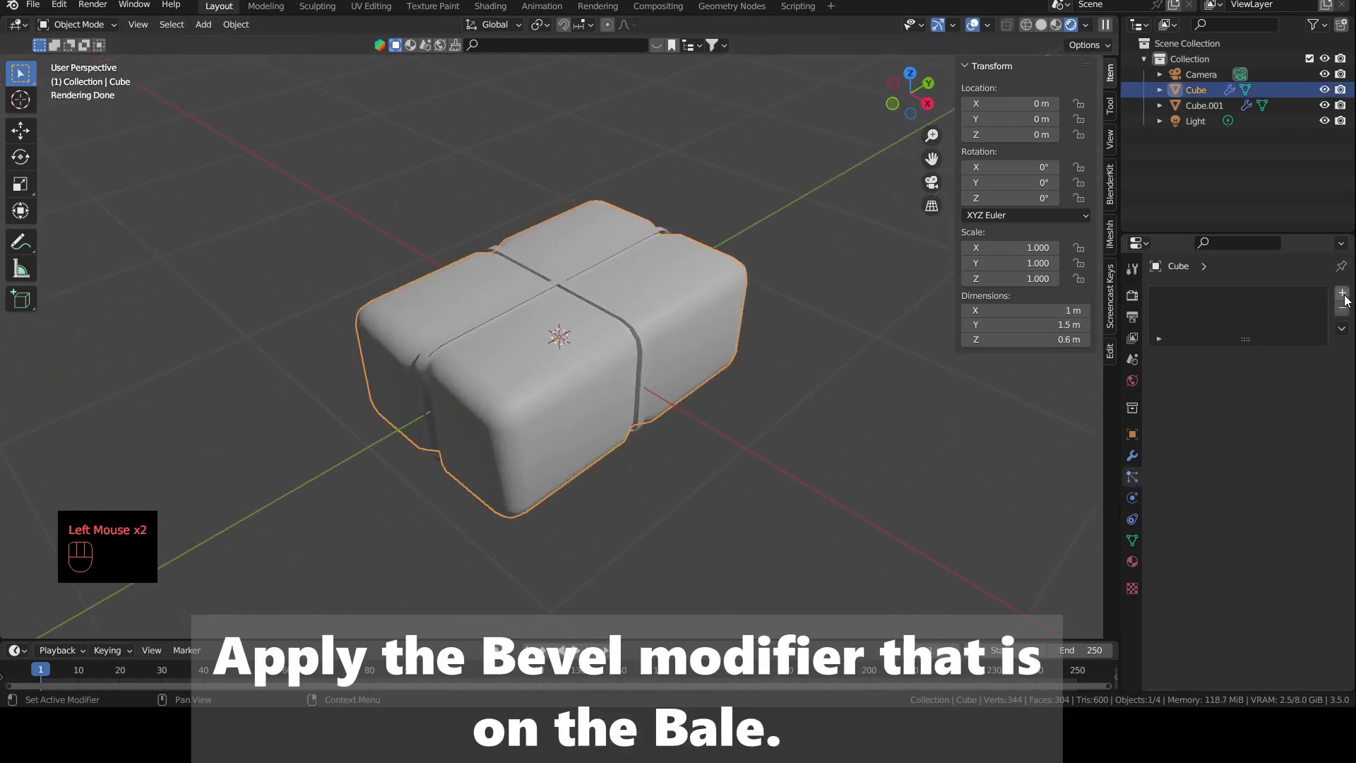
click(1132, 457)
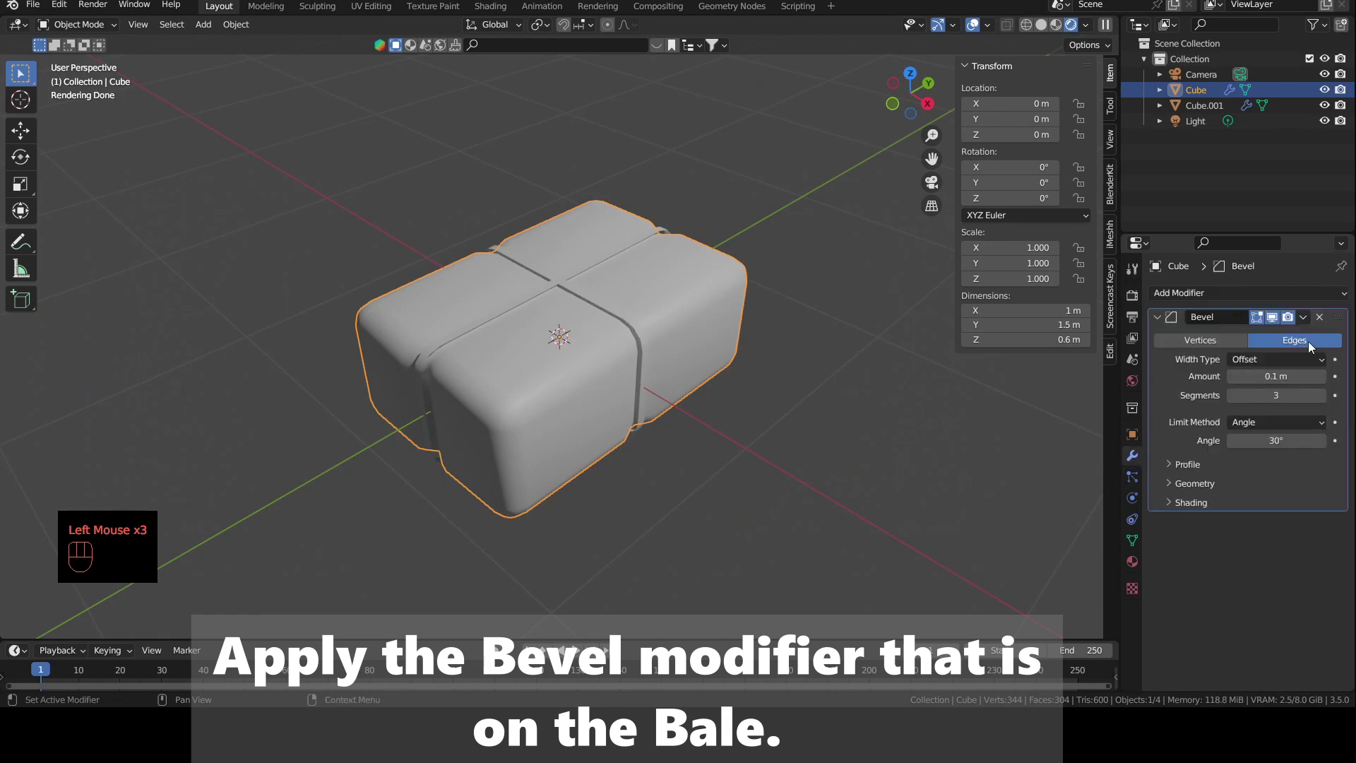
click(1303, 317)
Step: Apply the bale's Bevel modifier and add a Hair particle system
click(1264, 335)
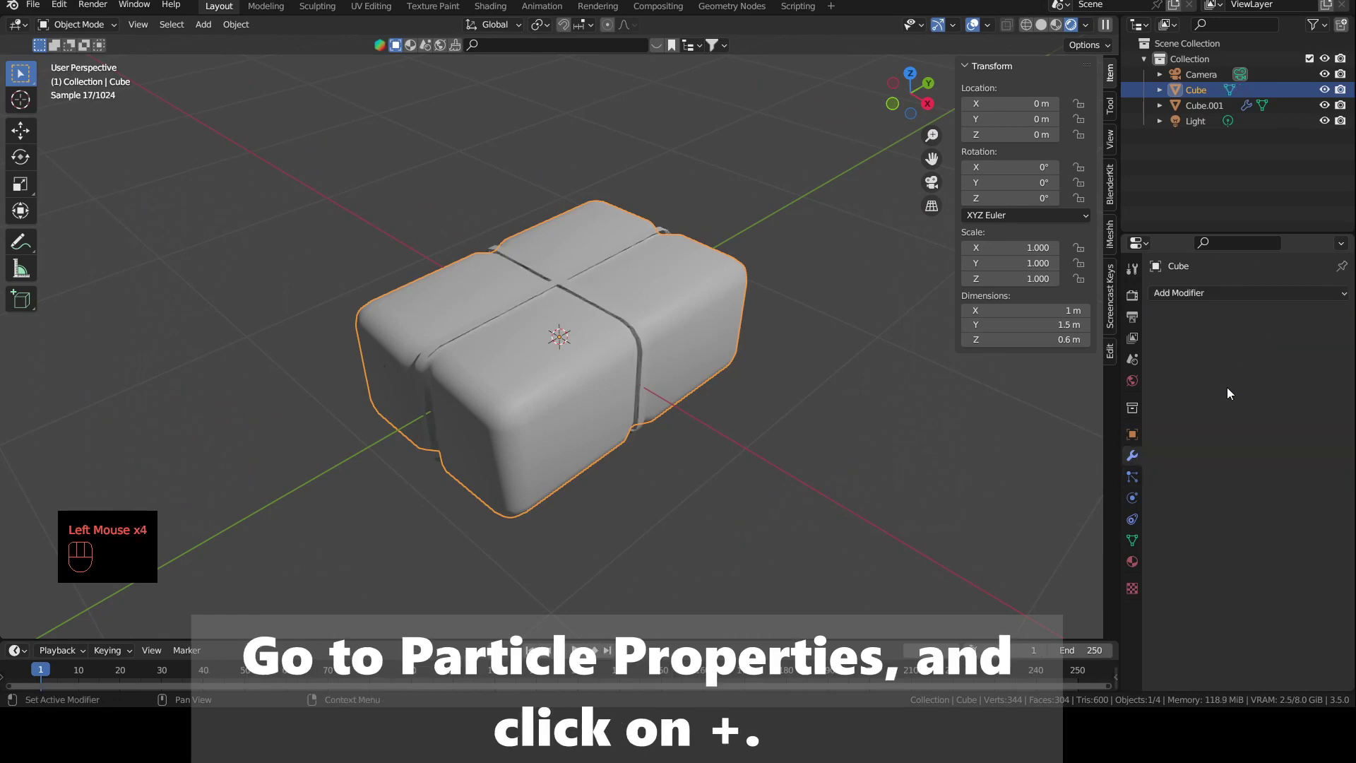
click(1132, 476)
click(1341, 295)
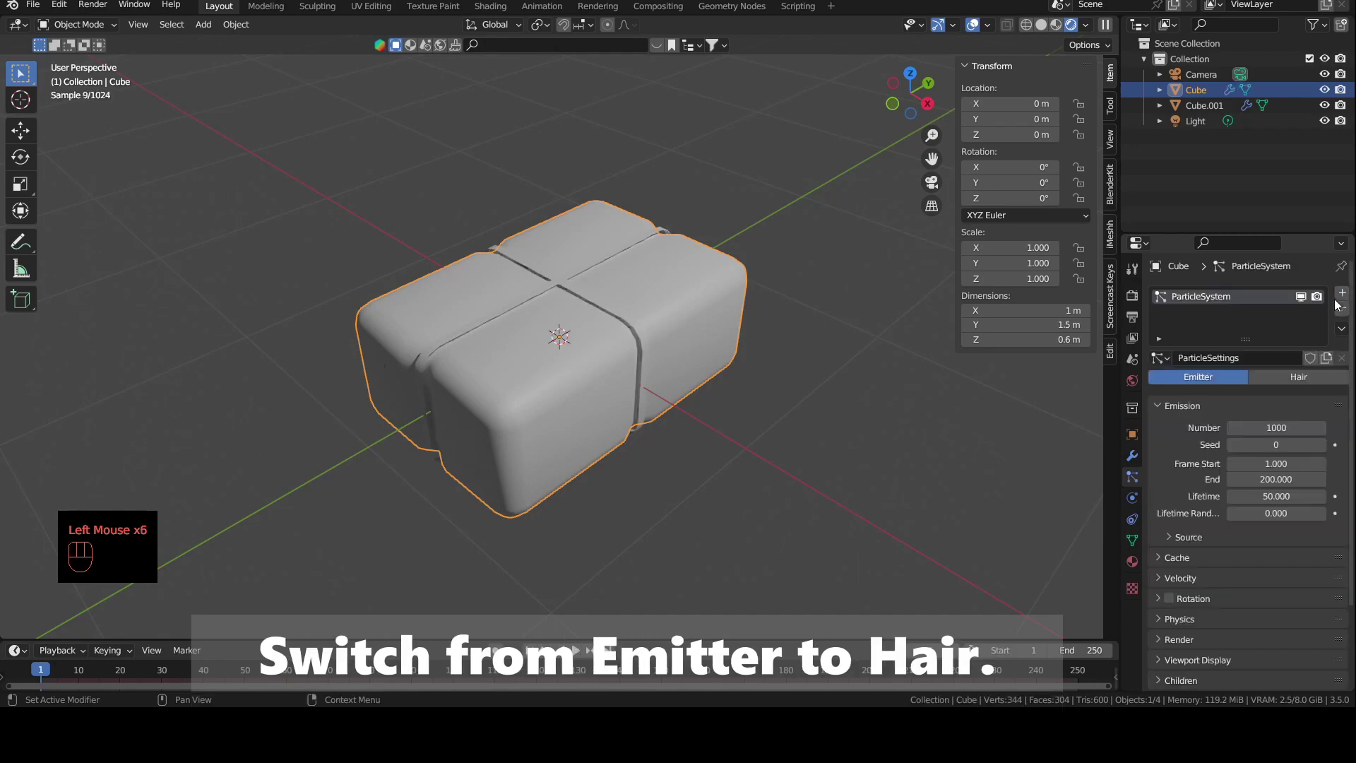
click(1286, 380)
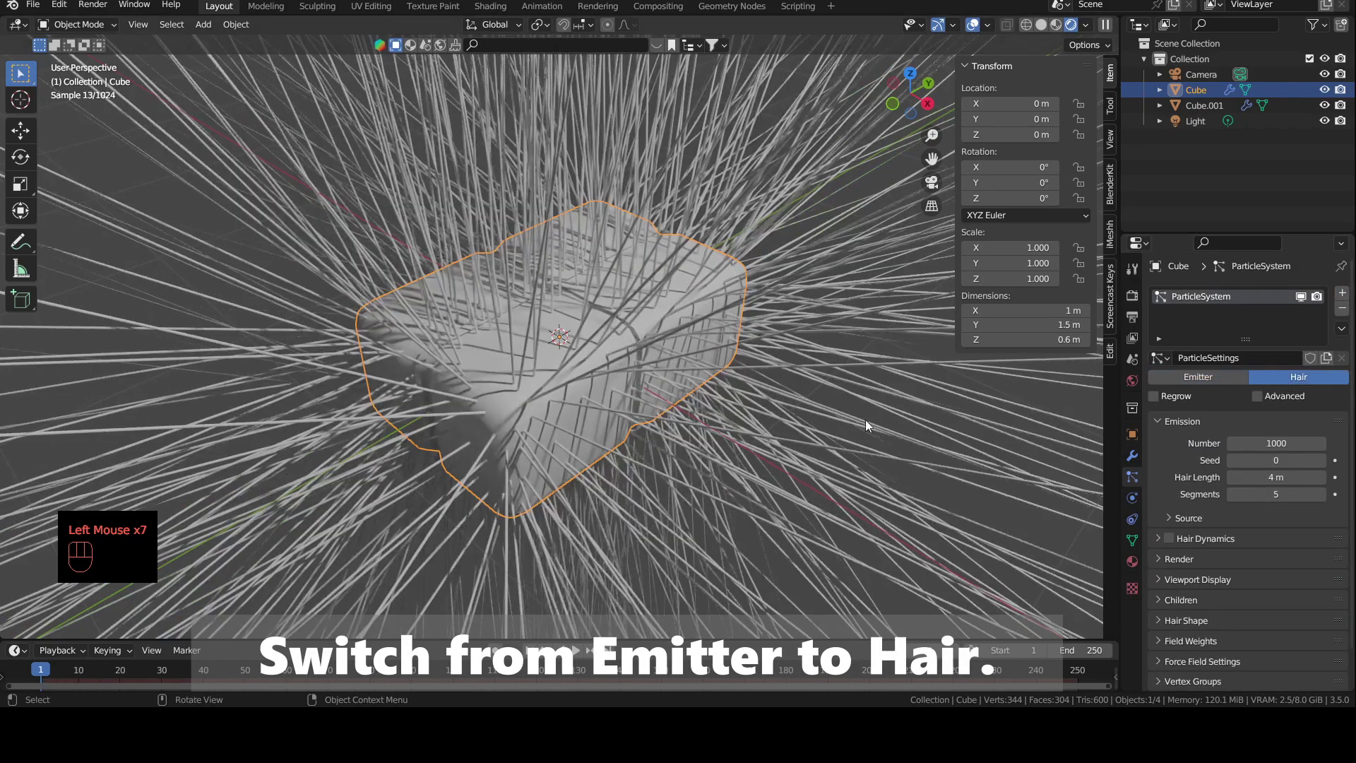
scroll(767, 421, down, 2)
middle_drag(767, 422, 876, 410)
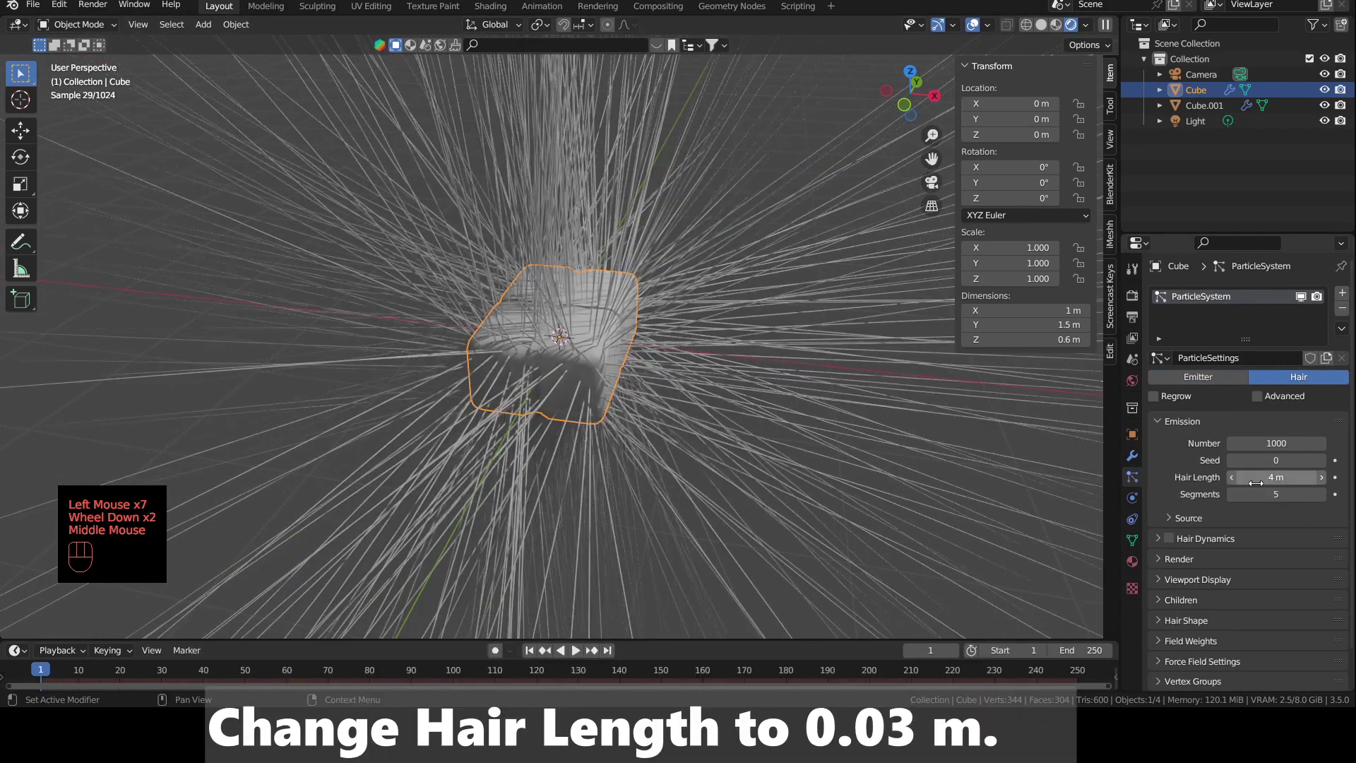
Step: Set the hair length to 0.03 m and the particle number to 5000
click(1262, 477)
text(0.03)
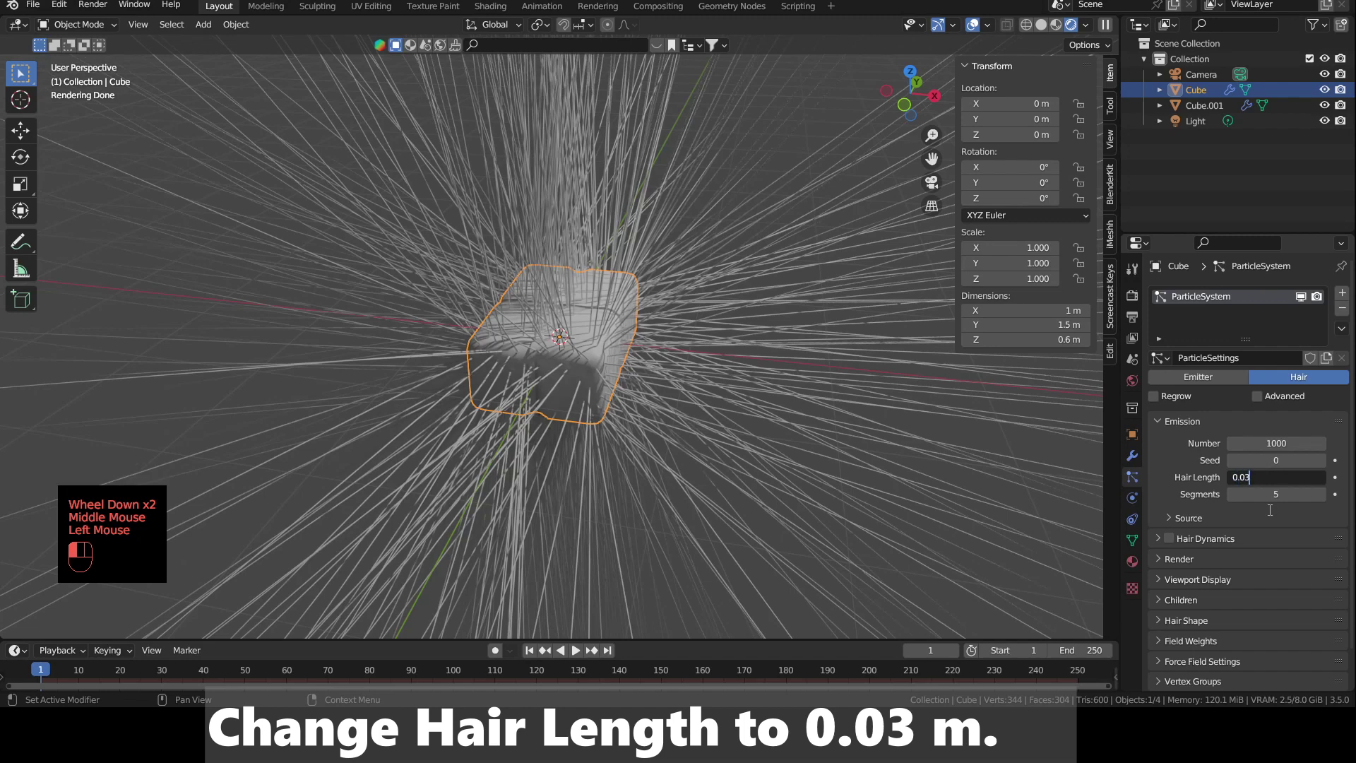
click(1270, 510)
scroll(650, 384, up, 2)
middle_drag(649, 384, 980, 438)
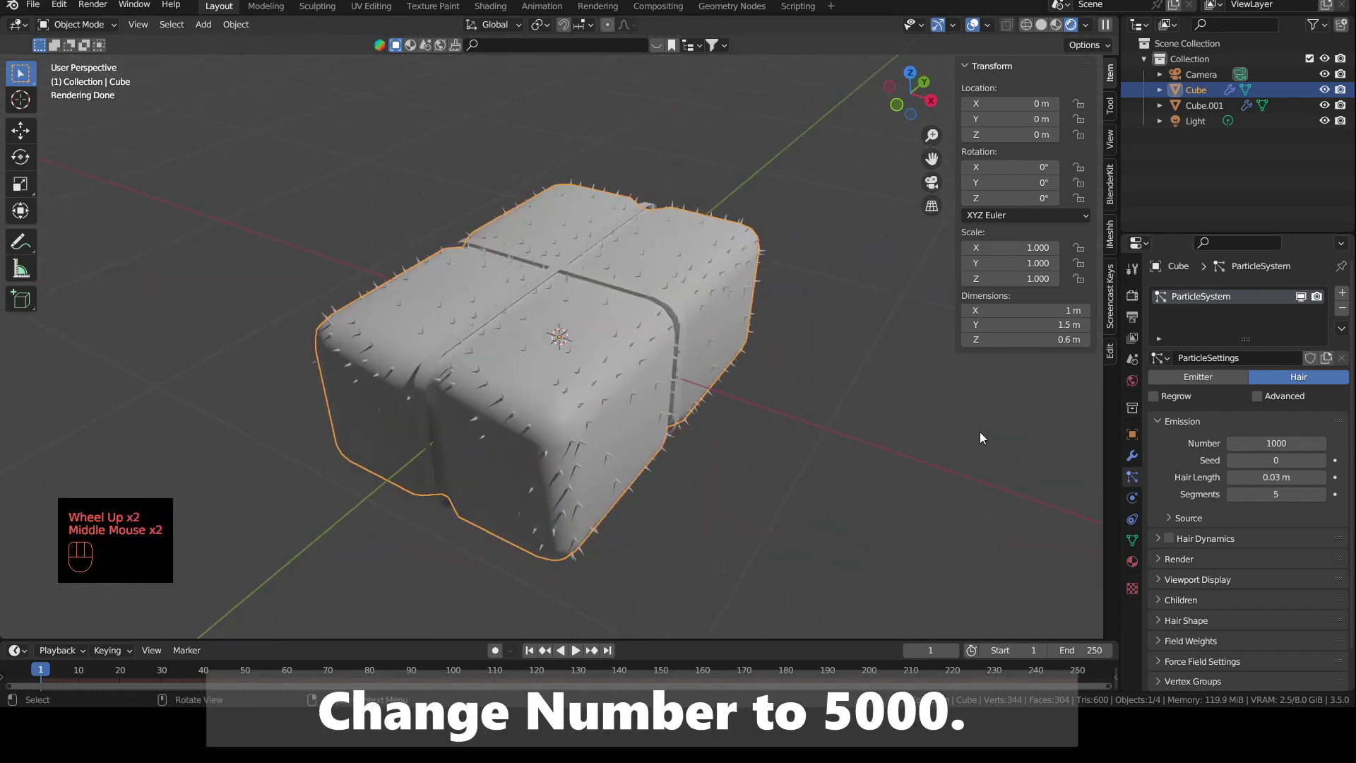
click(1289, 444)
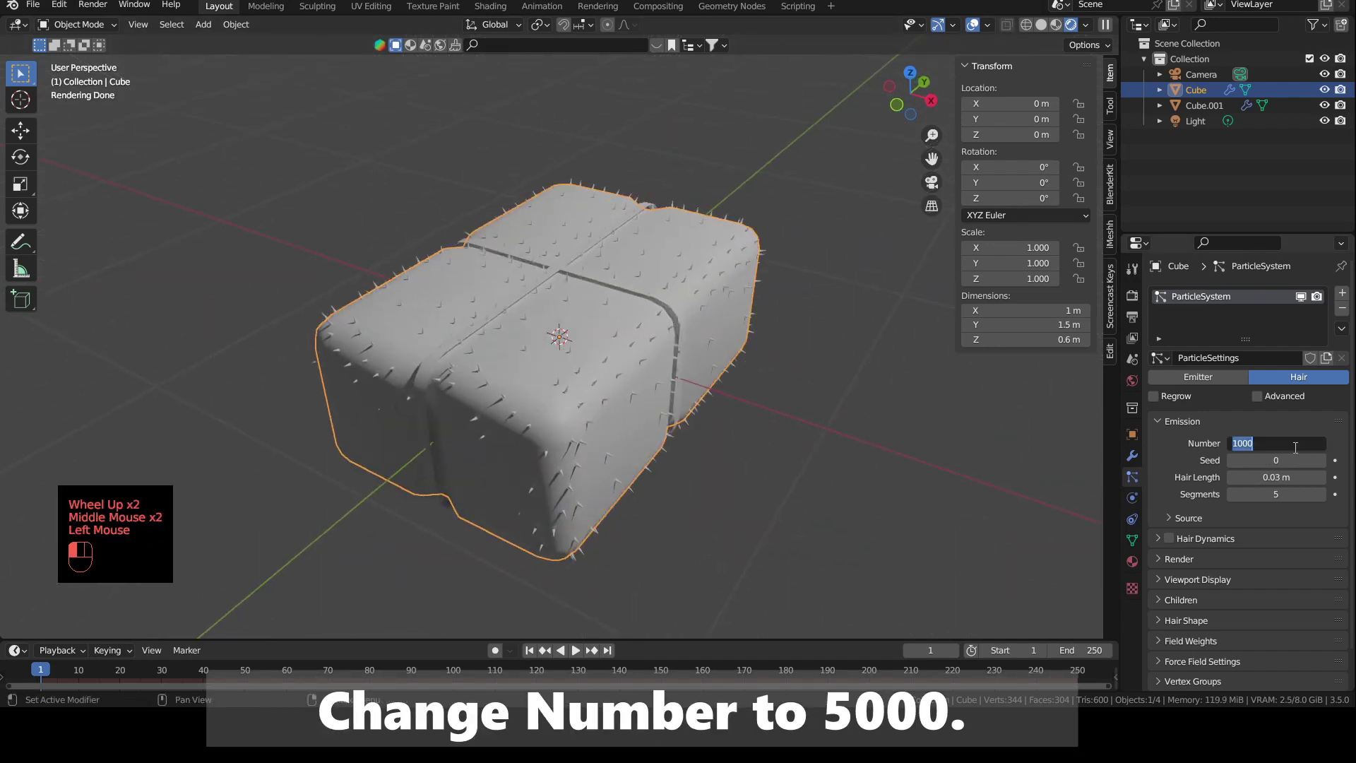
text(5000)
key(Return)
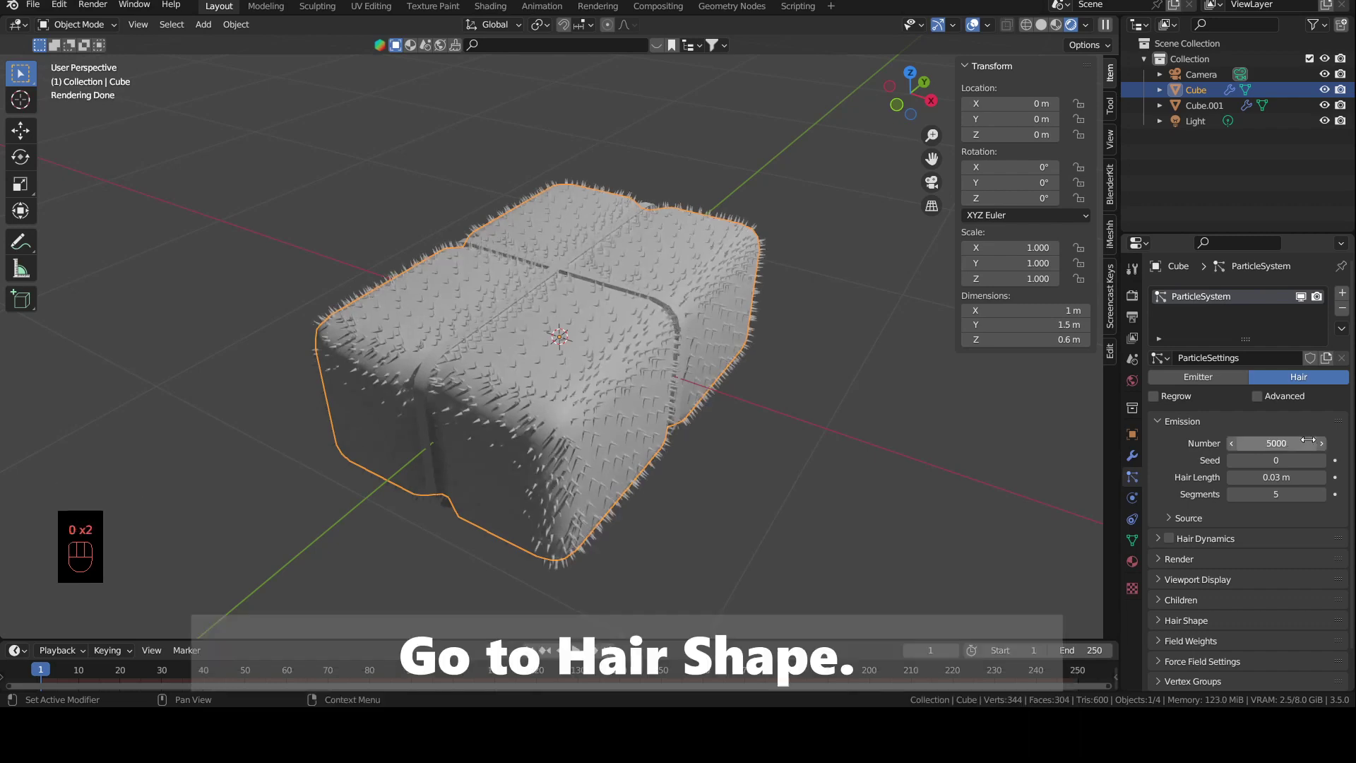
Step: In Hair Shape, set the tip diameter to 1 m and uncheck Close Tip
scroll(1229, 574, down, 2)
click(1202, 579)
scroll(622, 475, up, 5)
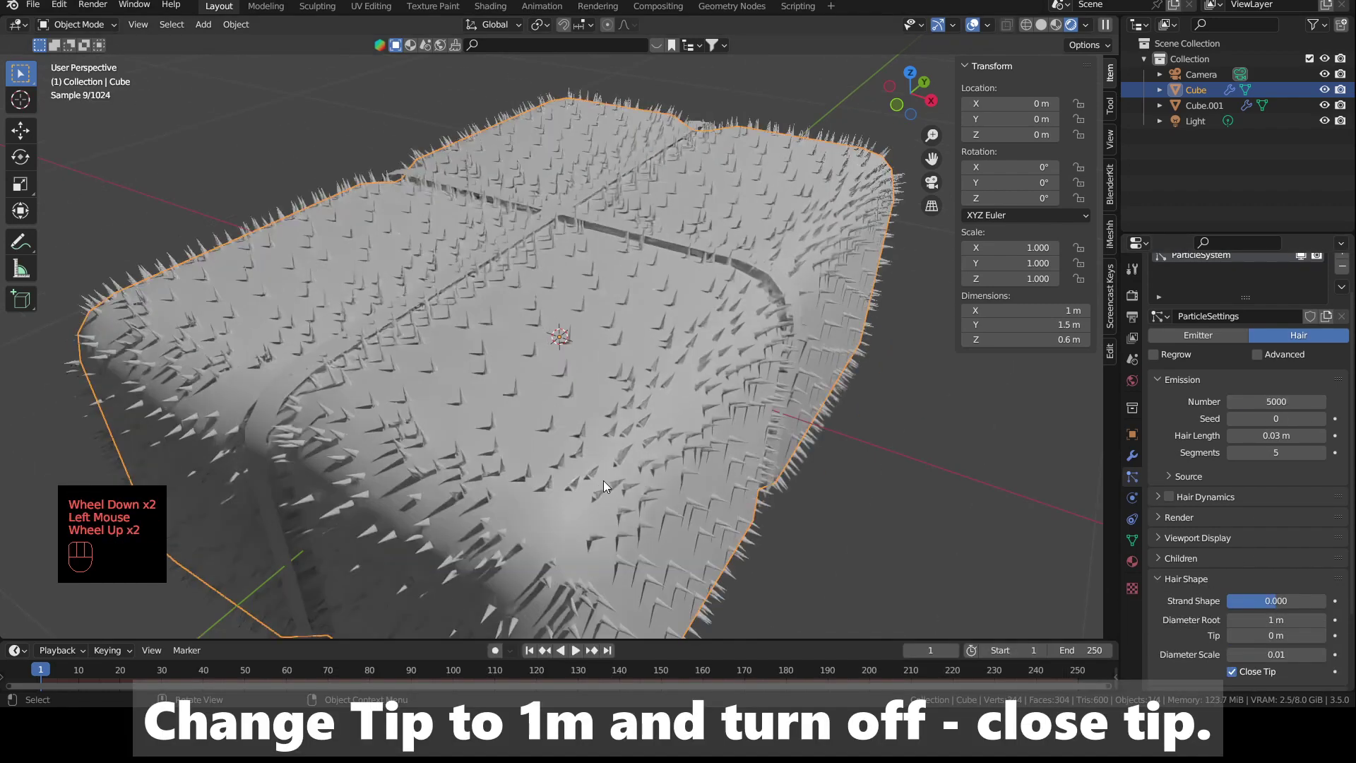
middle_drag(669, 468, 692, 474)
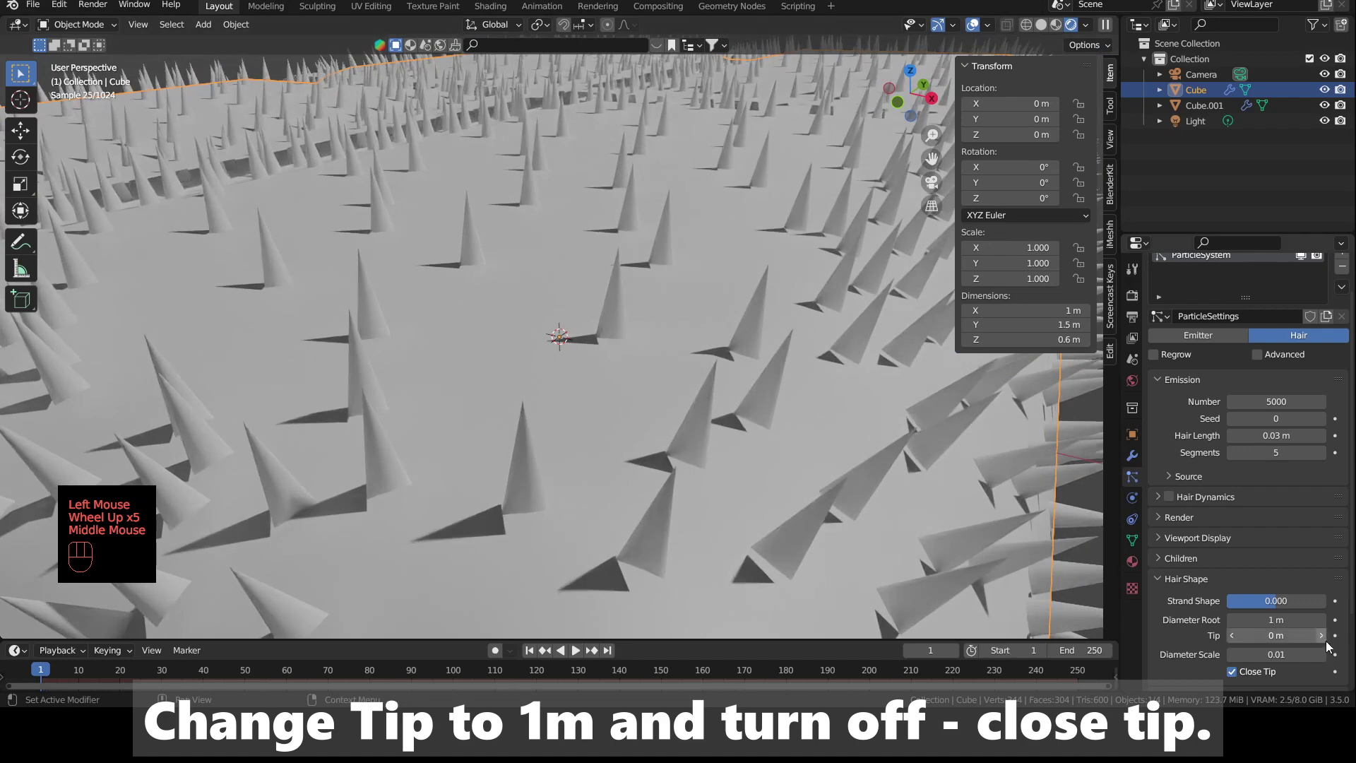
click(1274, 634)
text(1)
key(Return)
scroll(1242, 587, down, 2)
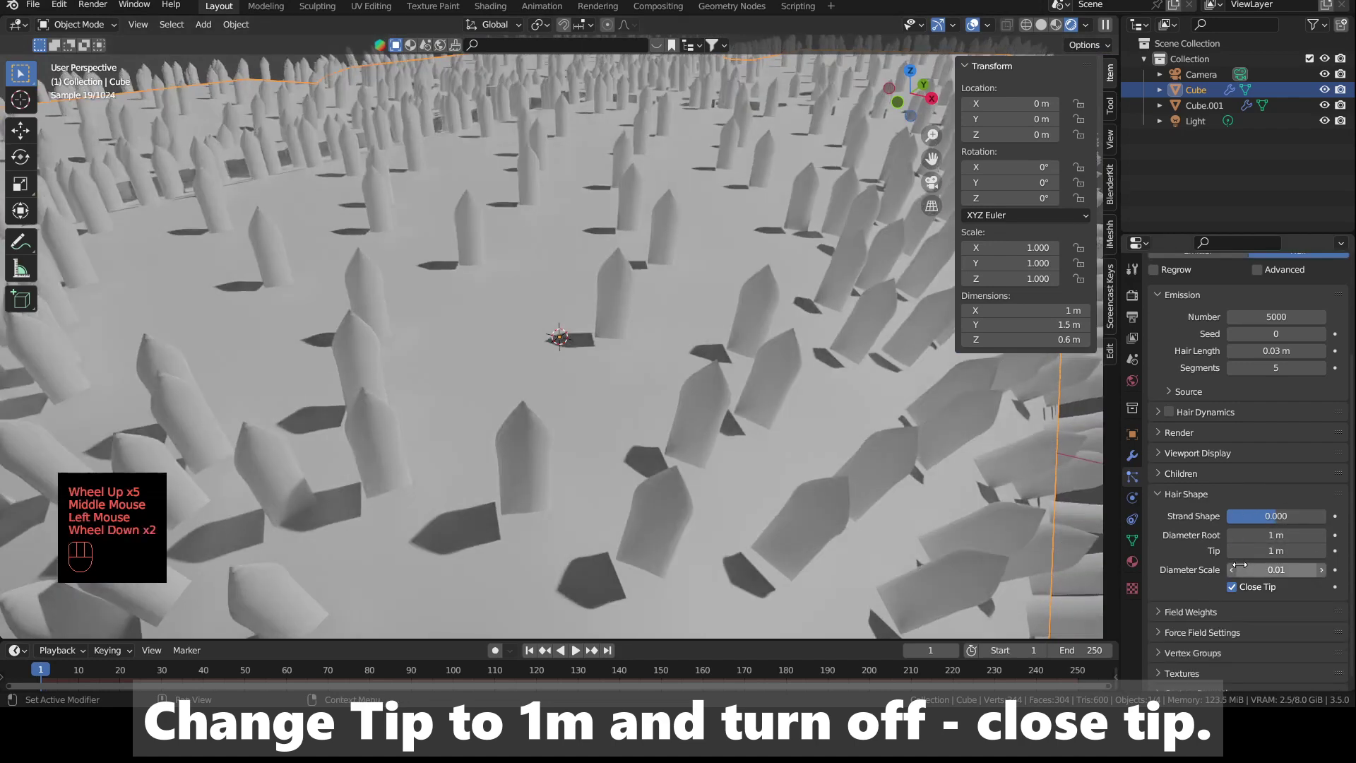
click(1232, 587)
scroll(571, 459, down, 2)
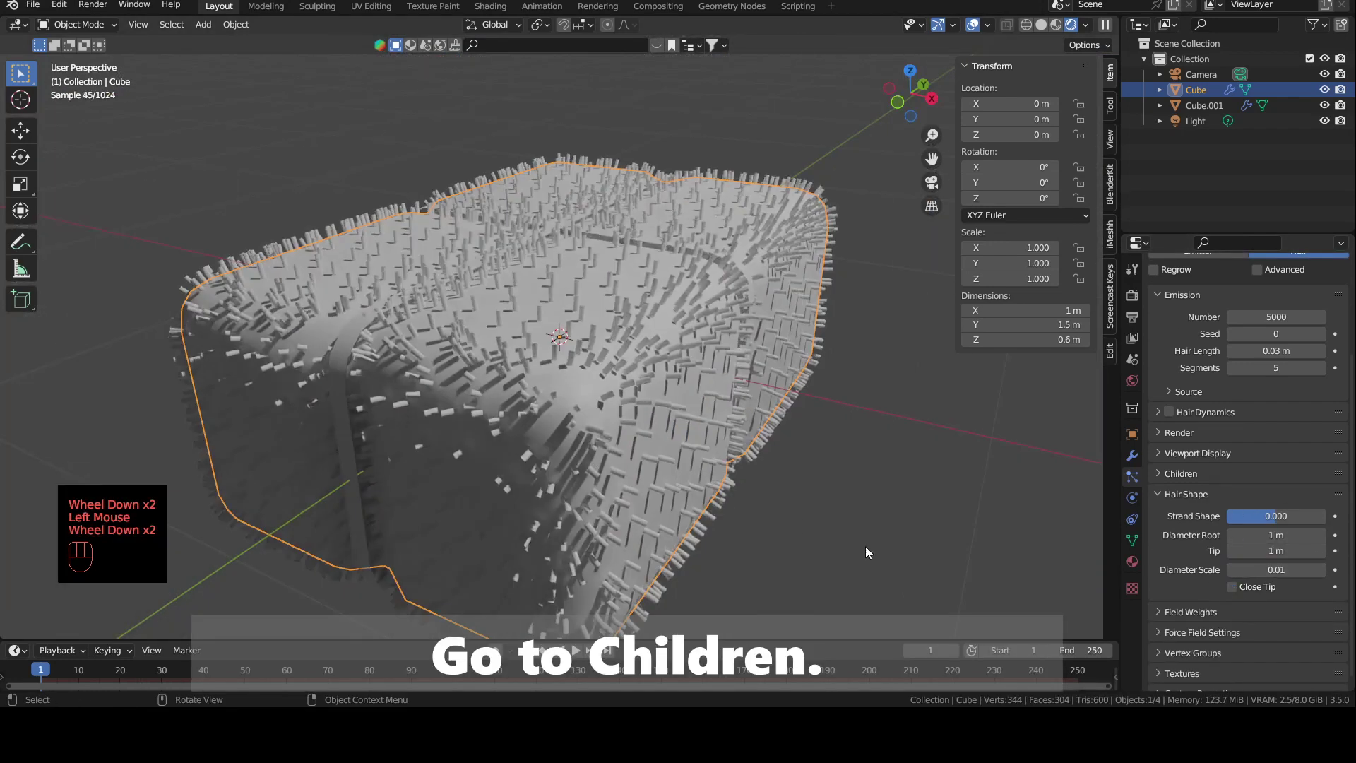
scroll(1224, 617, down, 2)
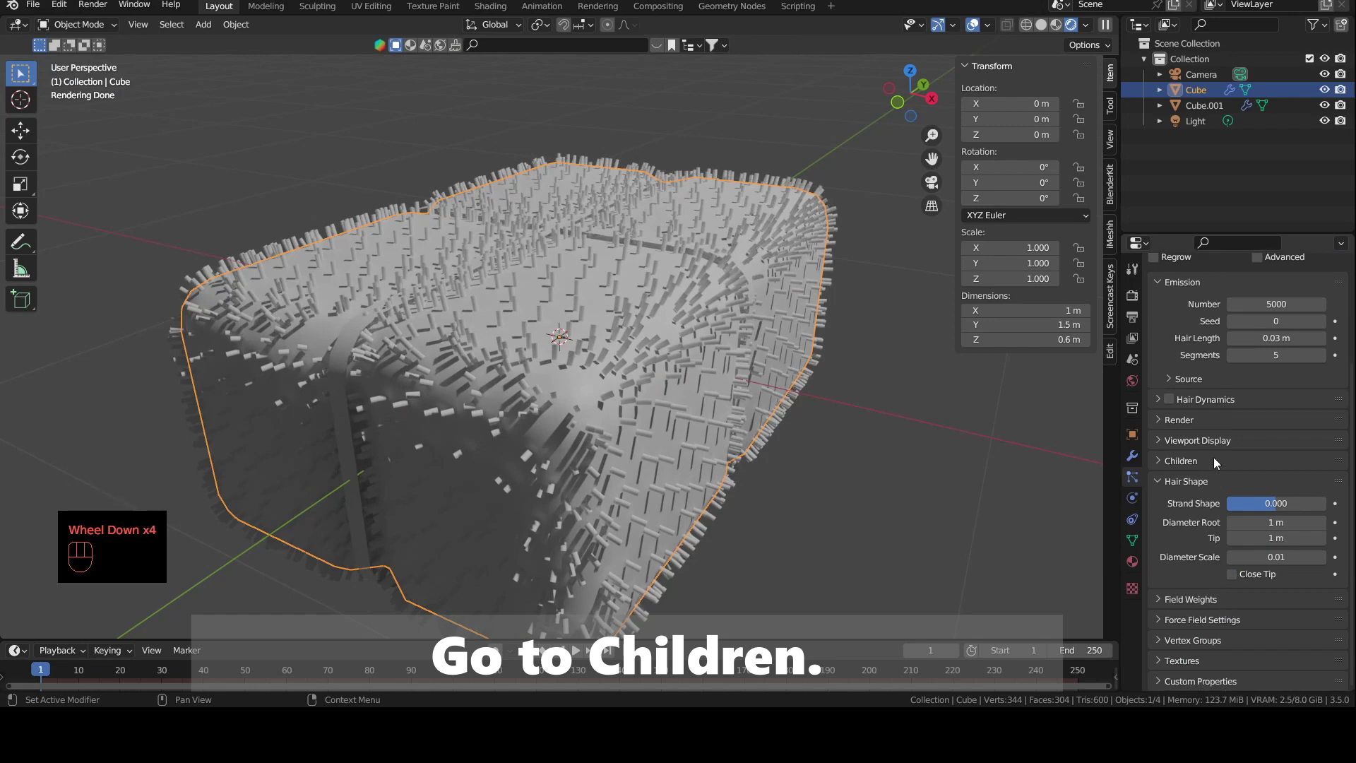
Step: Switch the hair to Interpolated children and expand the child Roughness settings
click(1189, 480)
click(1199, 559)
click(1310, 580)
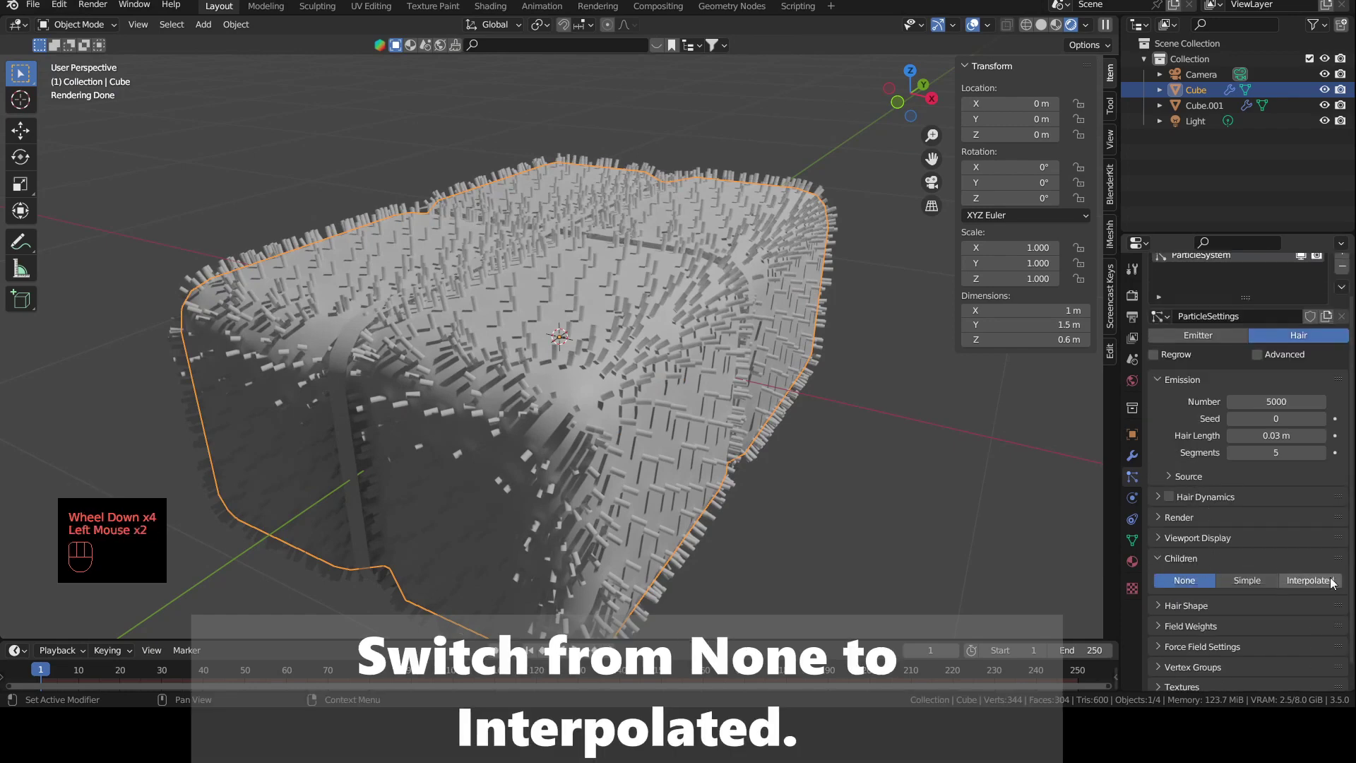
scroll(1321, 589, down, 4)
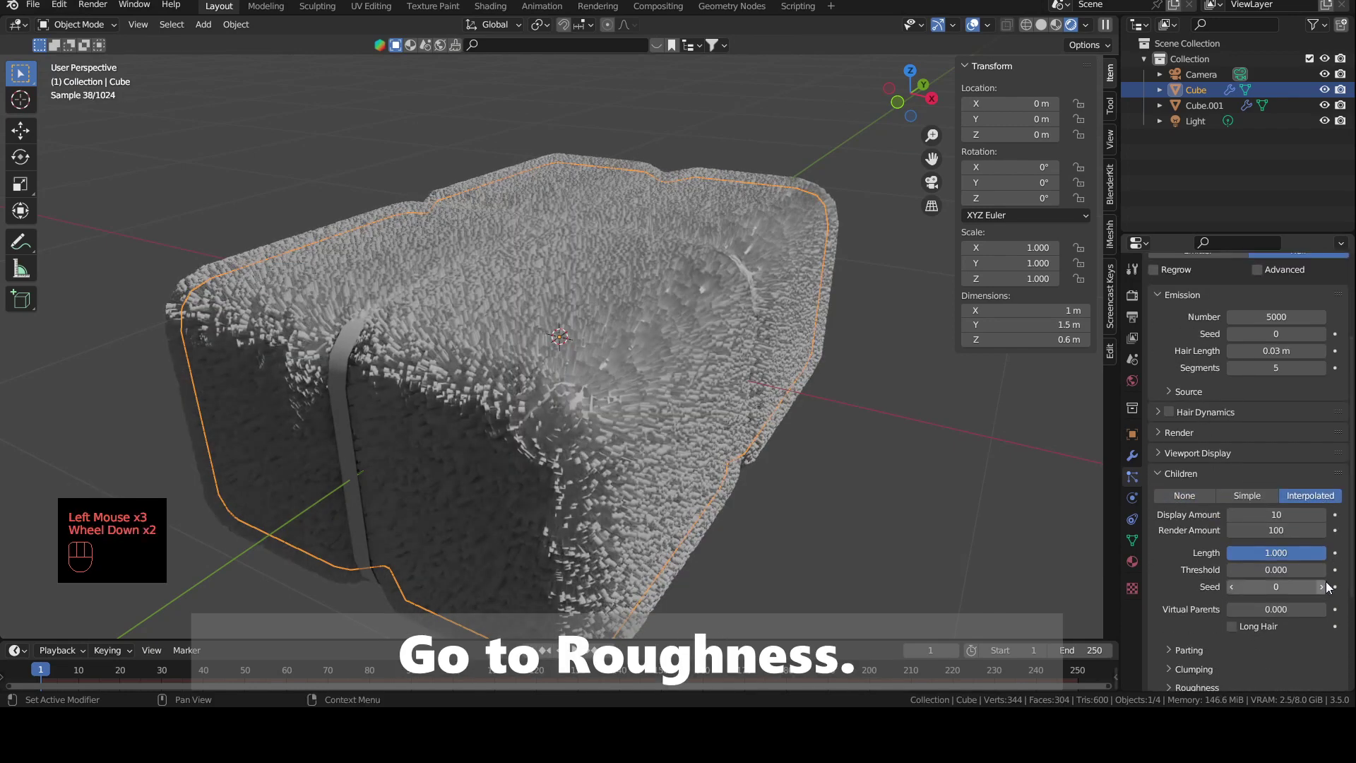
scroll(1247, 608, down, 1)
click(1204, 603)
scroll(1227, 599, down, 2)
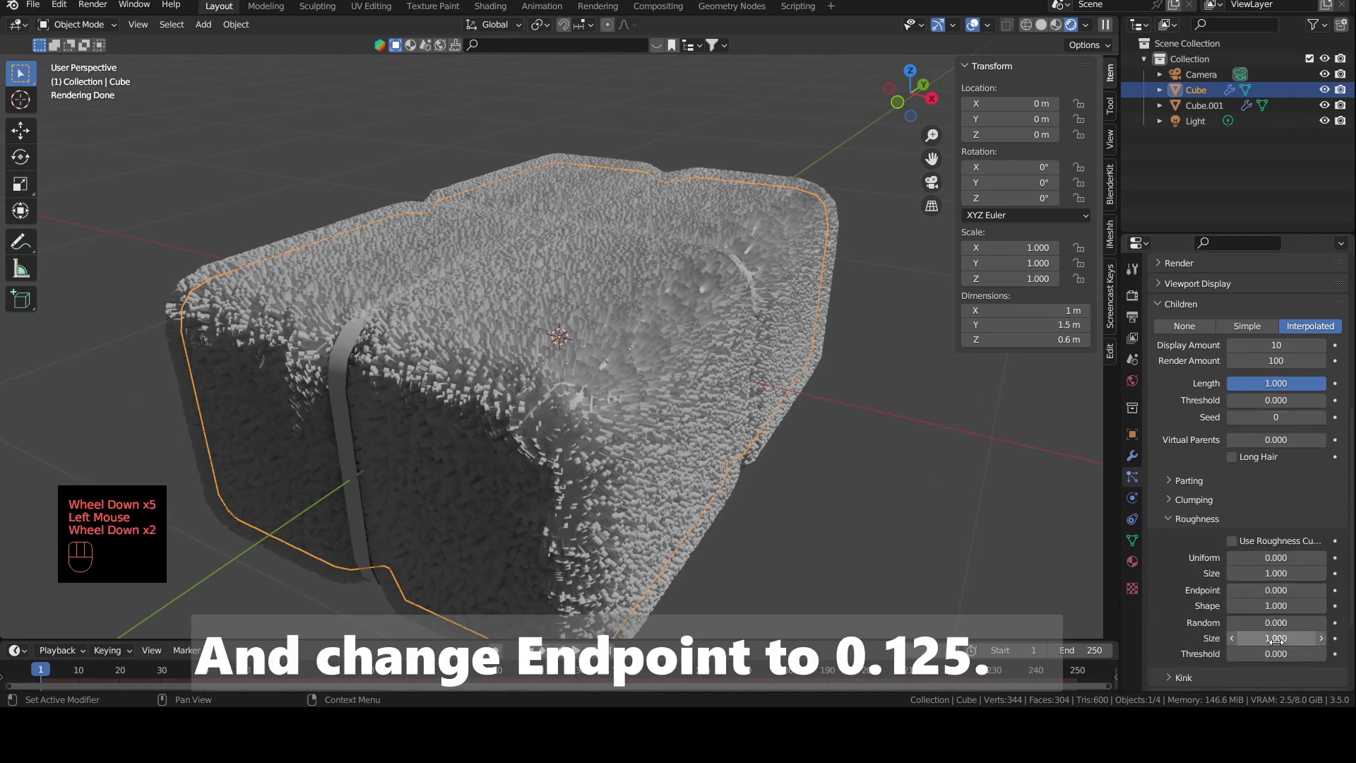
Step: Set the child roughness Endpoint to 0.125, then start renaming Cube to BaleHay
click(1261, 592)
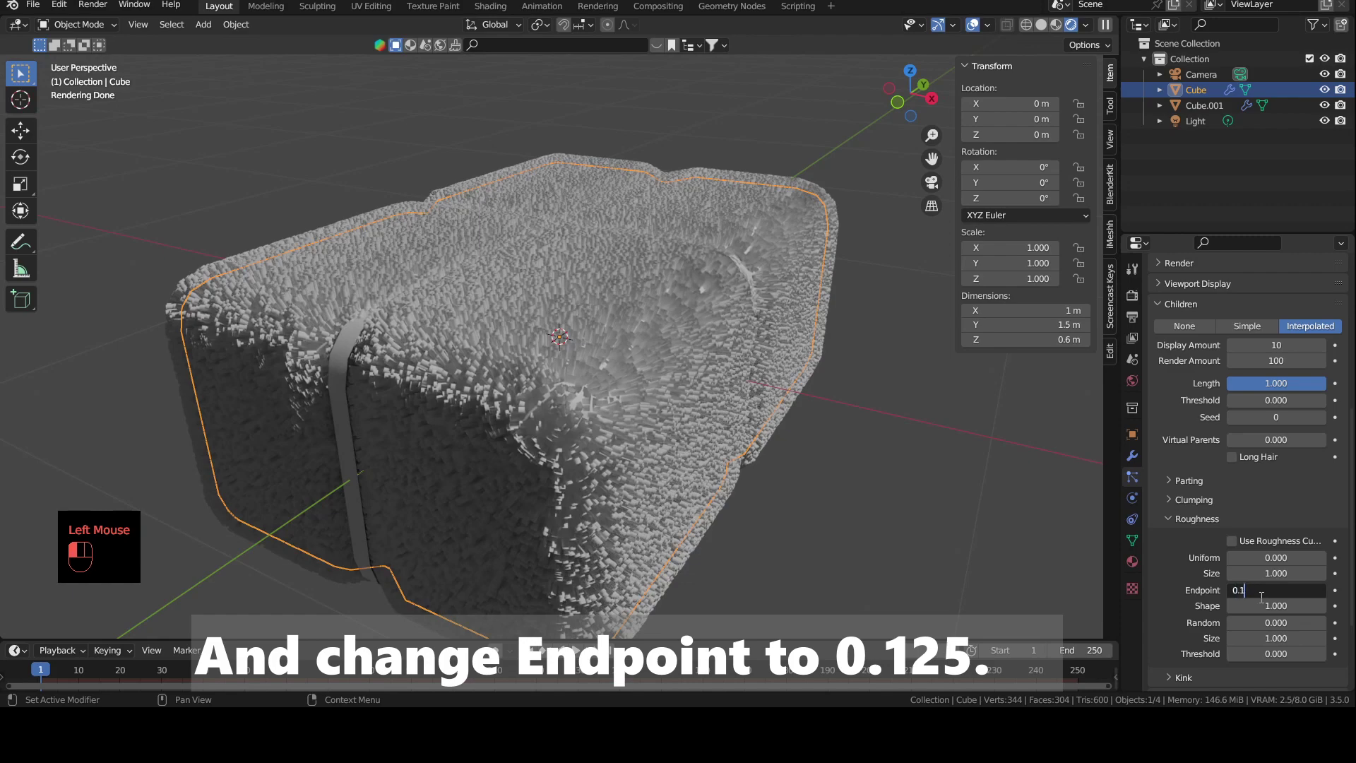
text(0.125)
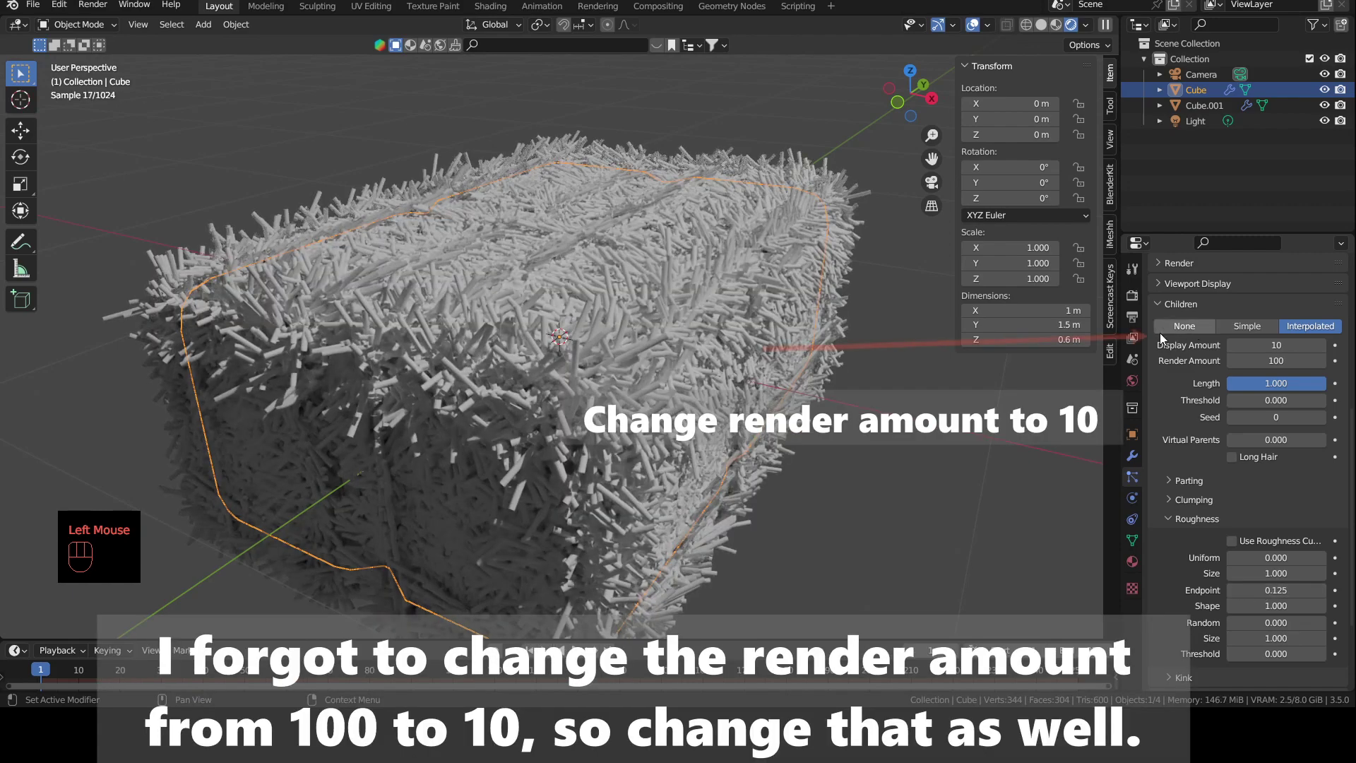
scroll(603, 462, down, 3)
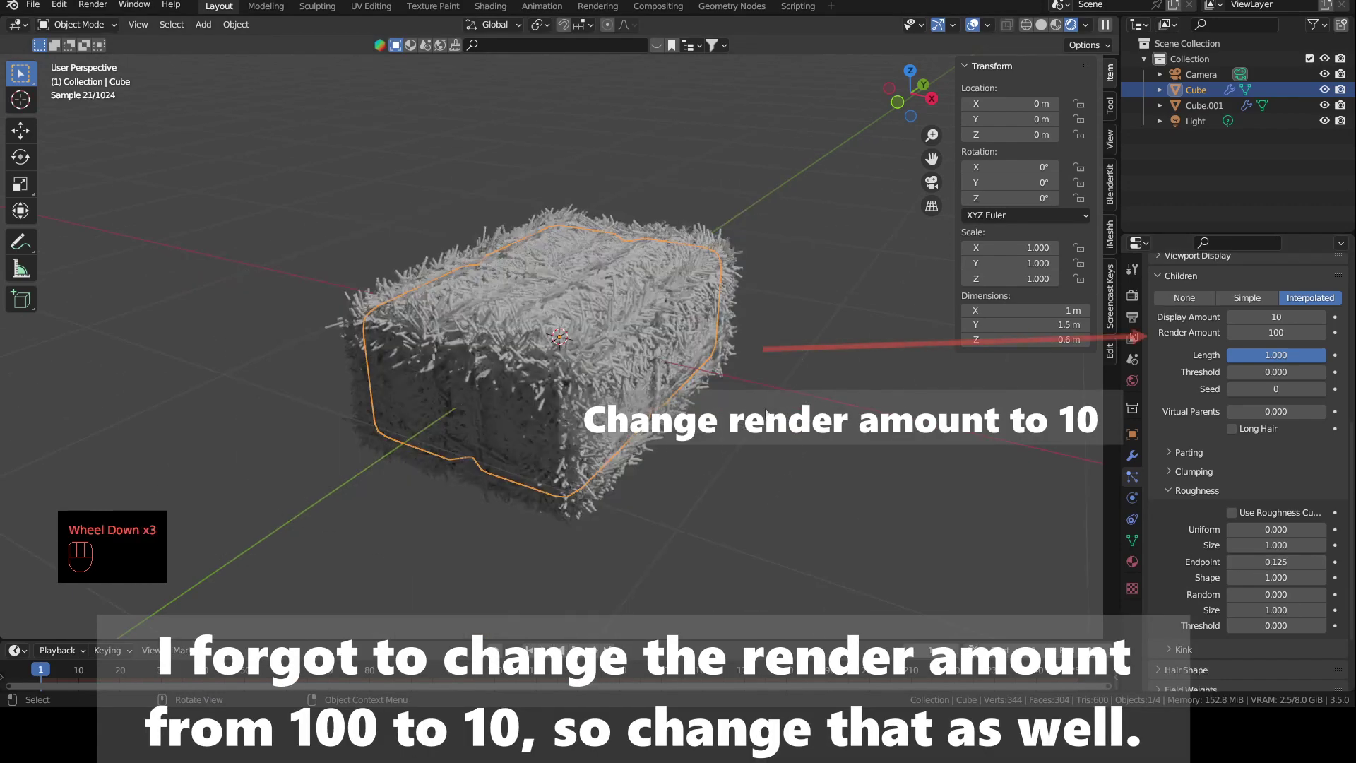
middle_drag(603, 462, 558, 386)
scroll(581, 339, up, 1)
scroll(557, 385, up, 1)
scroll(587, 266, down, 1)
double_click(1200, 91)
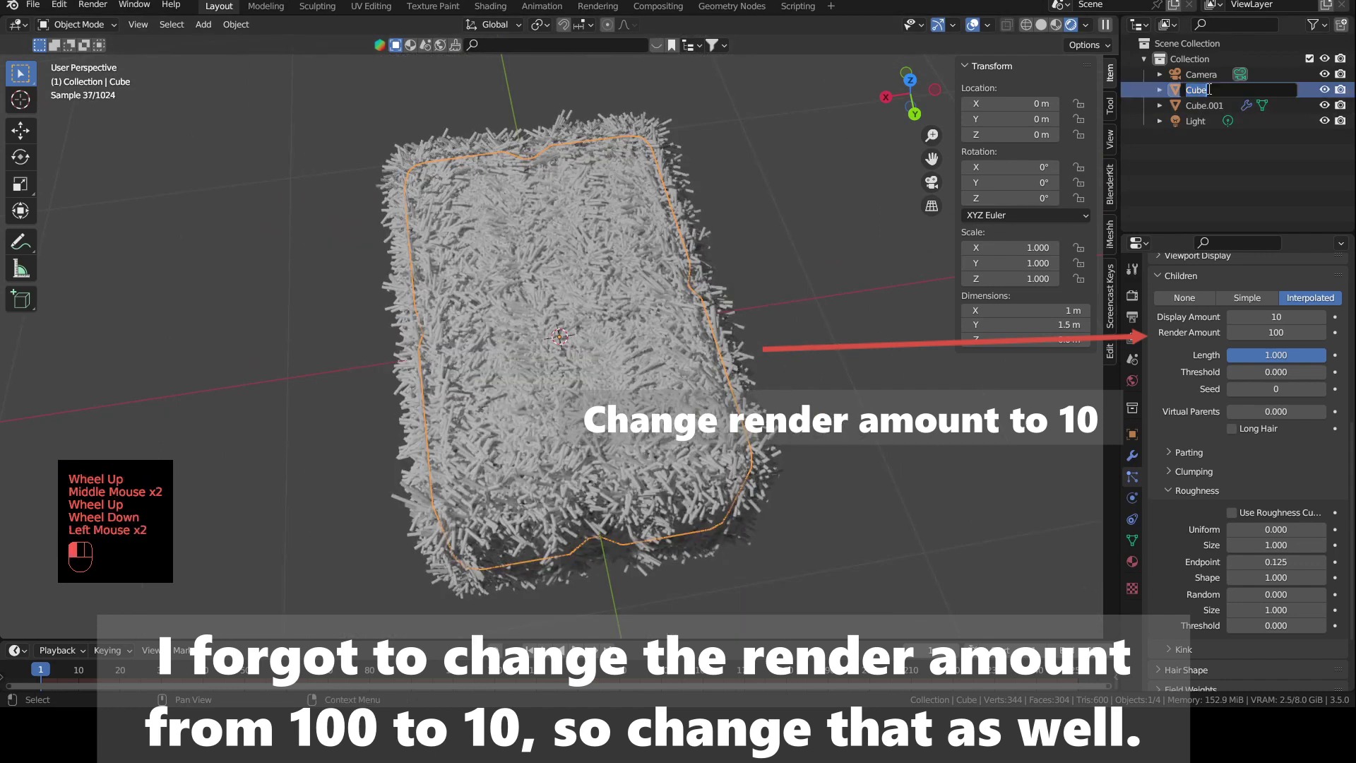
text(B)
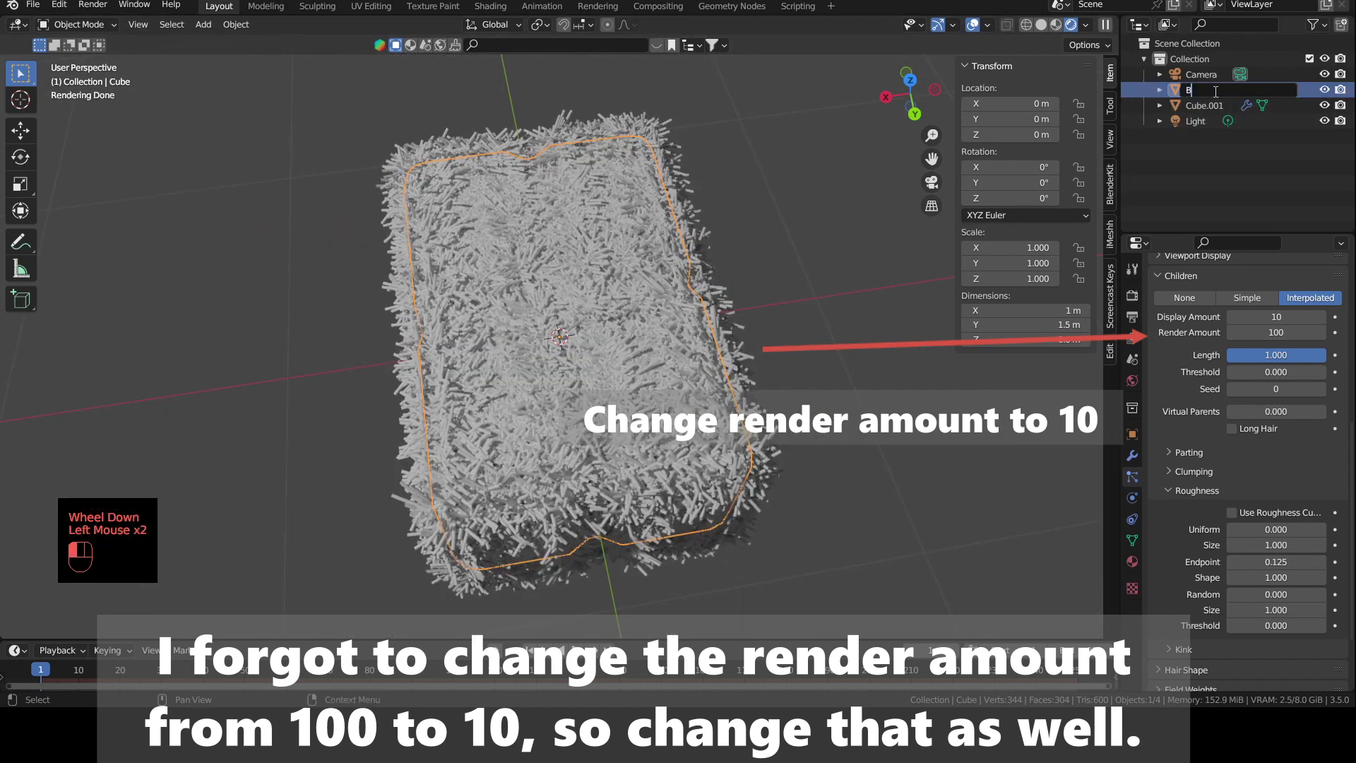
text(aleHay)
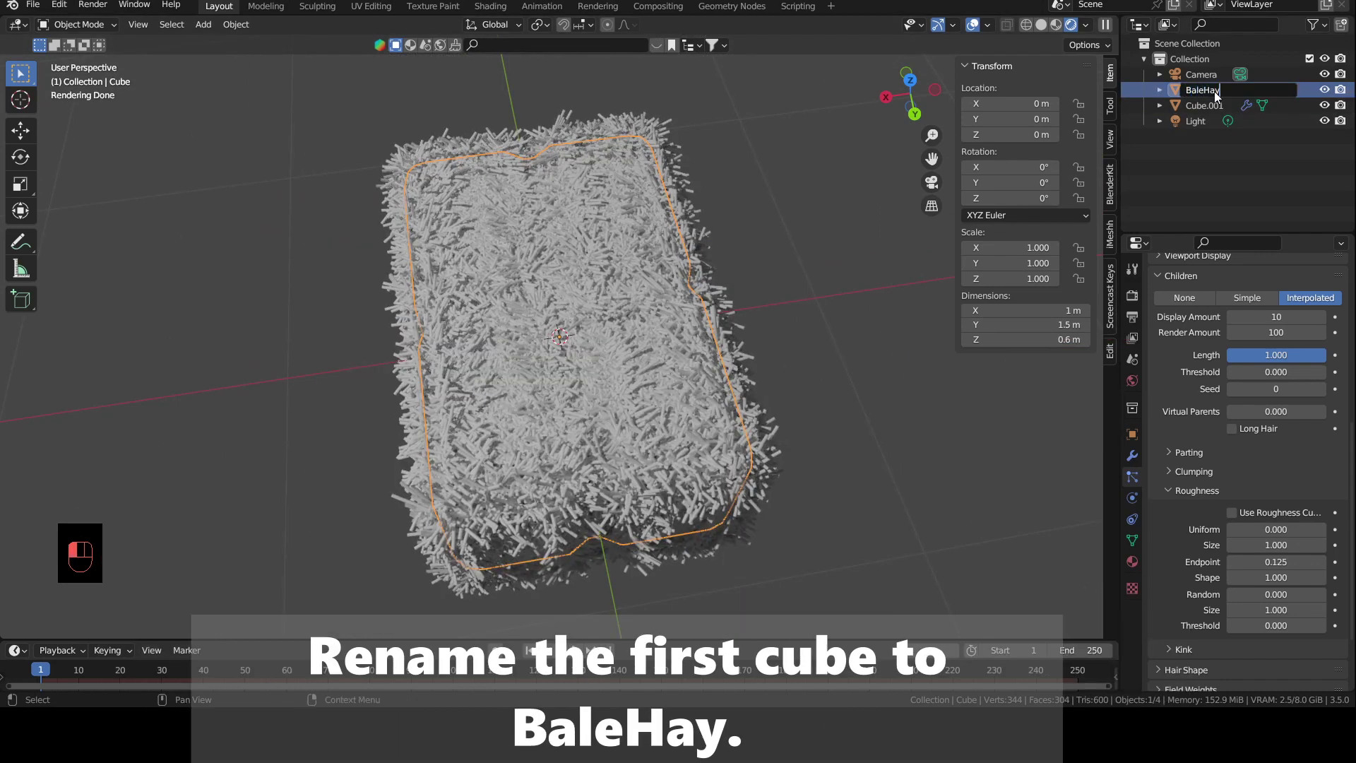
Step: Finish naming the first cube BaleHay and rename Cube.001 to BalePlastic
key(Return)
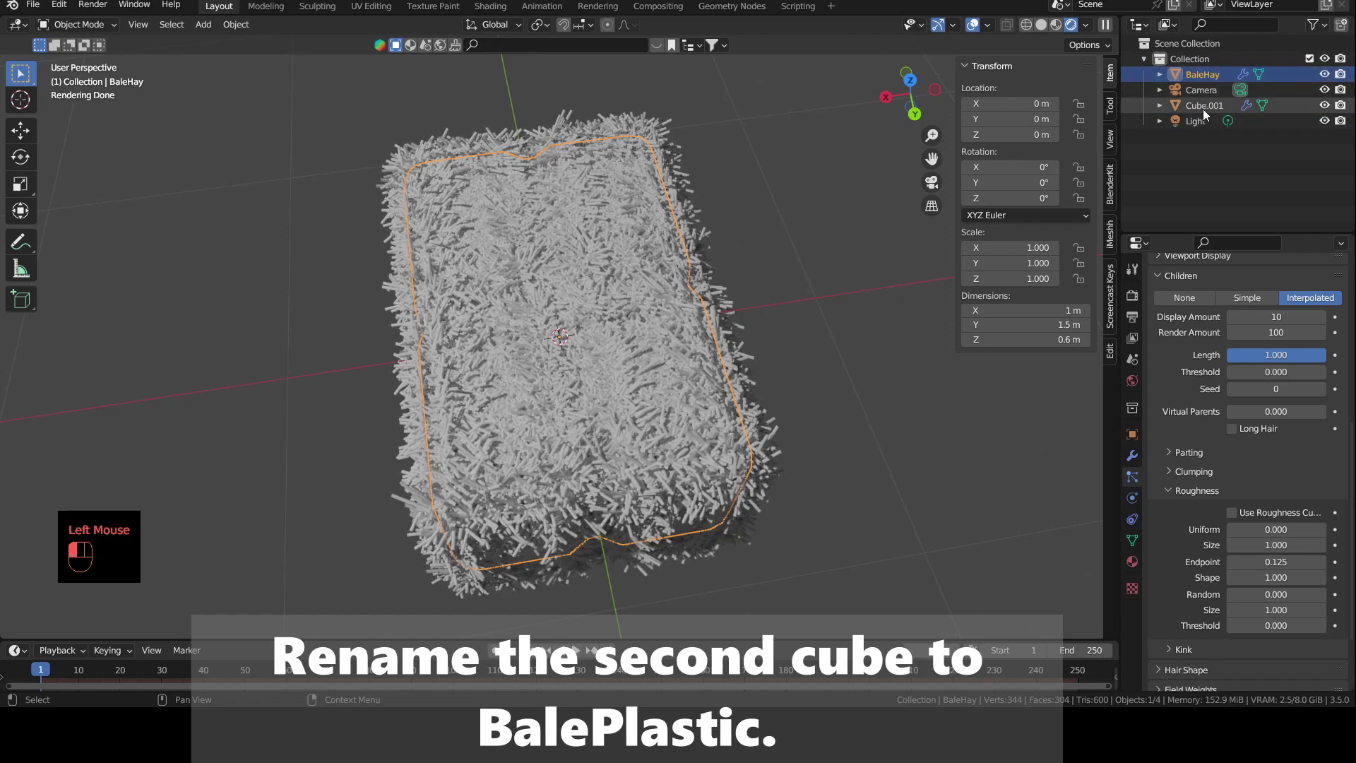
double_click(1203, 107)
text(Bale)
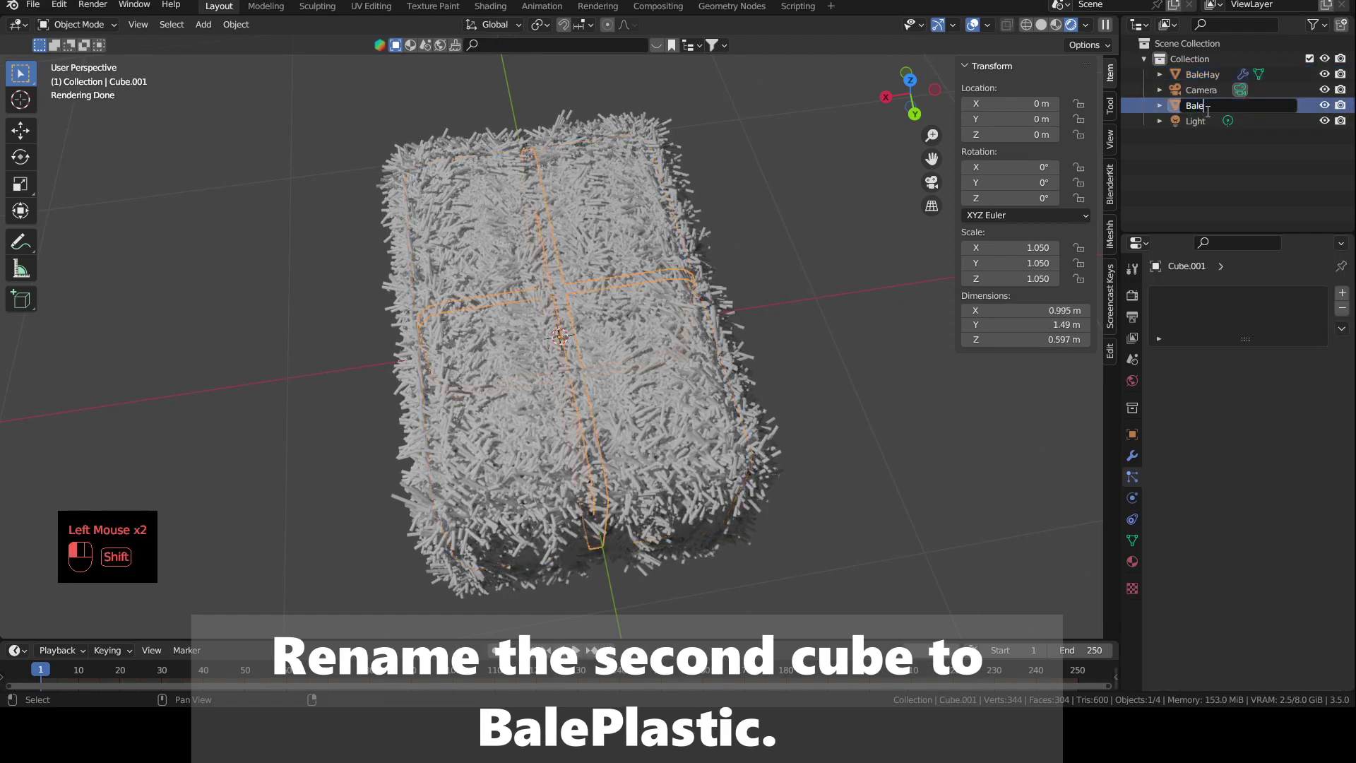
text(Plastic)
key(Return)
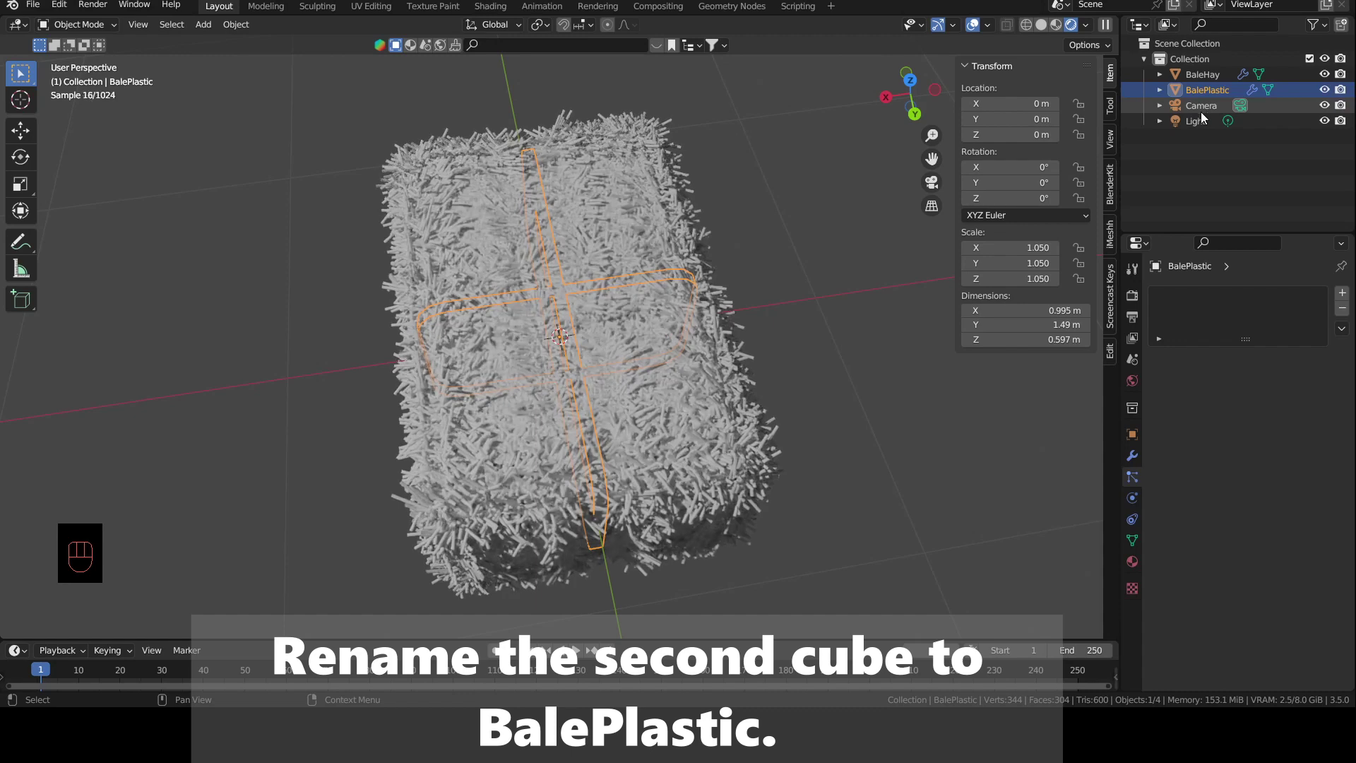
Step: Scale the BalePlastic straps up slightly, to about 1.137, around the hay
key(s)
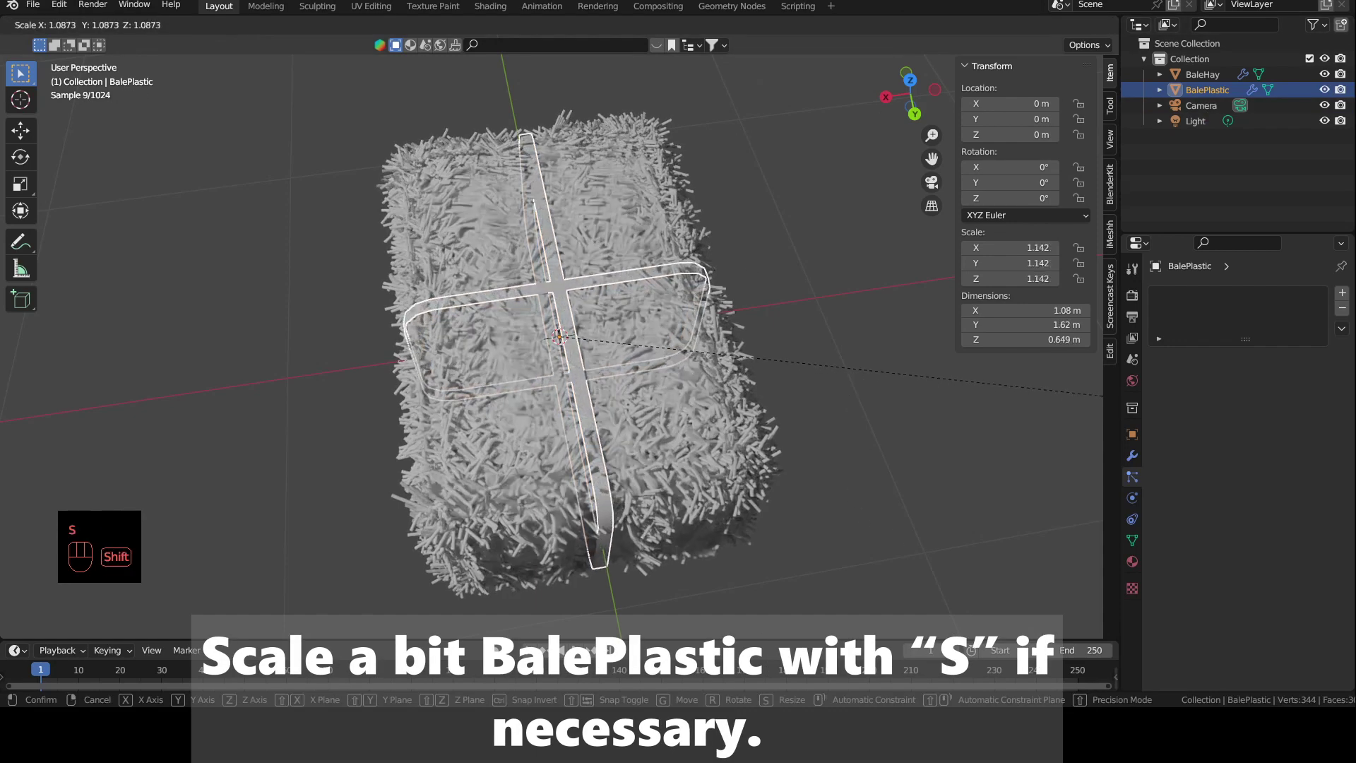
click(1100, 397)
middle_drag(1100, 397, 678, 428)
click(803, 441)
scroll(837, 467, down, 2)
scroll(832, 470, up, 1)
Step: Select the hay bale and rename its material to BaleHay in Material Properties
click(613, 392)
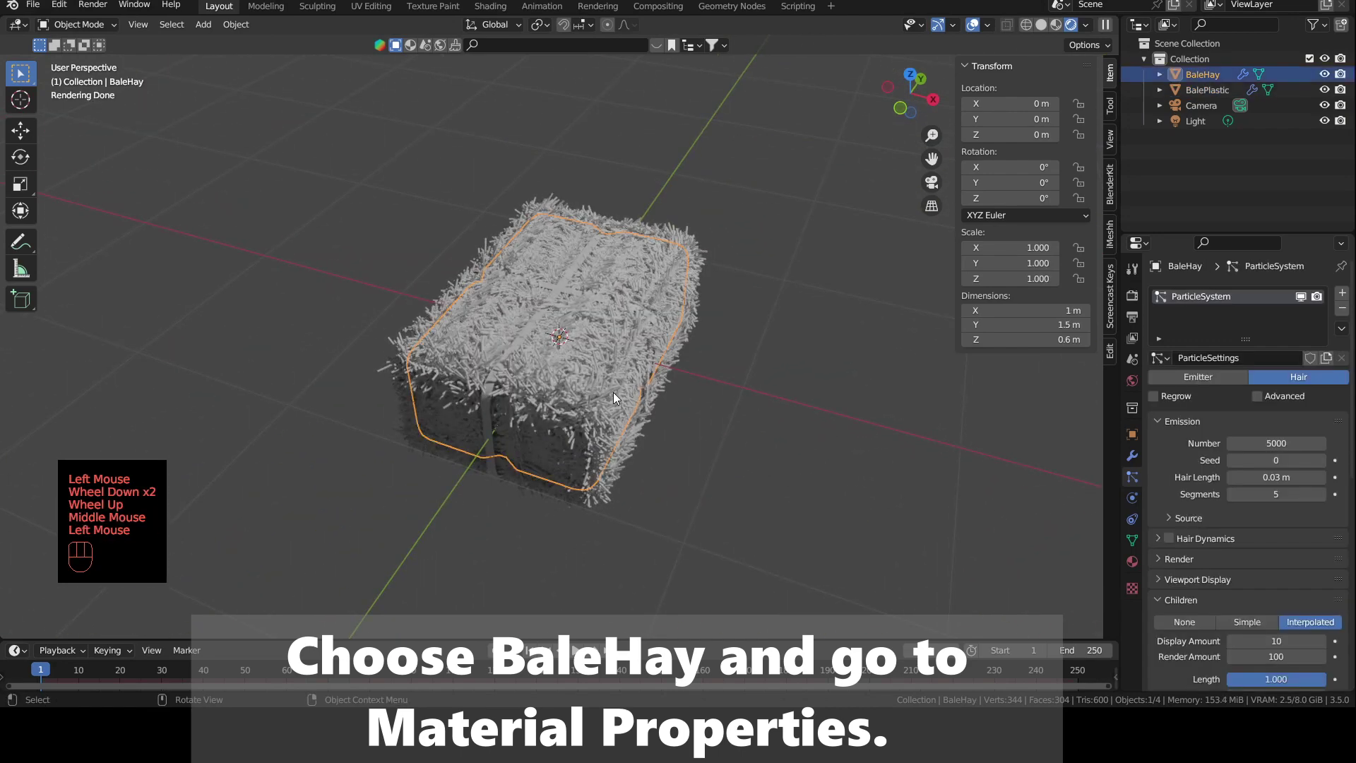
click(1134, 560)
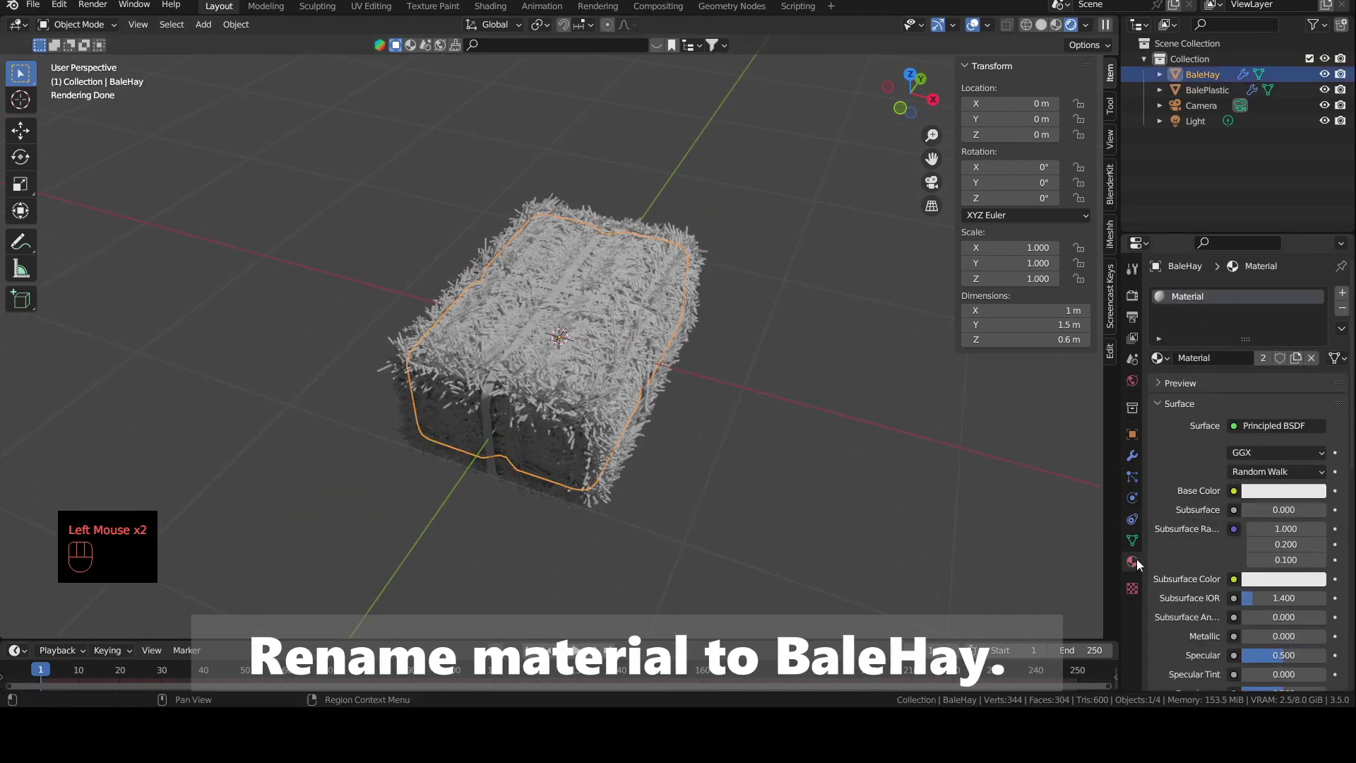
double_click(1193, 295)
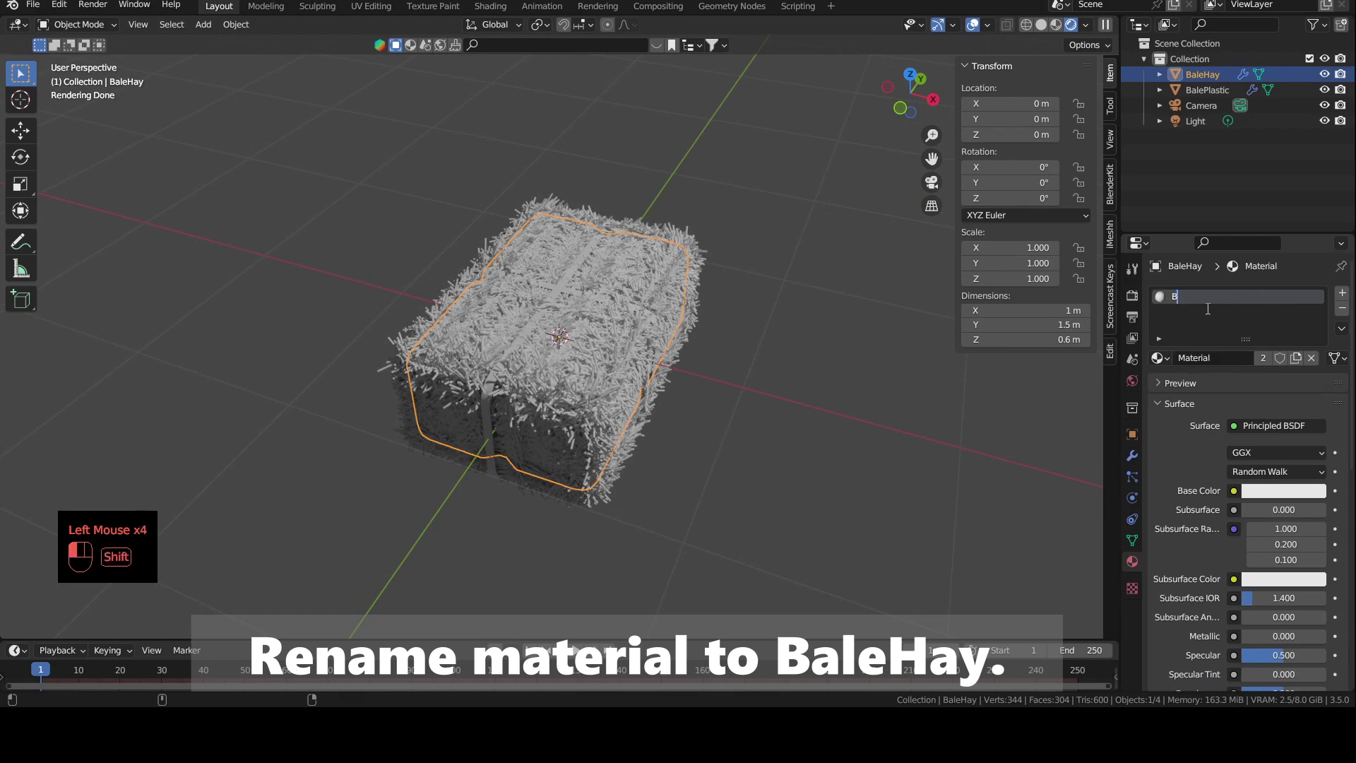
text(BaleHay)
key(Return)
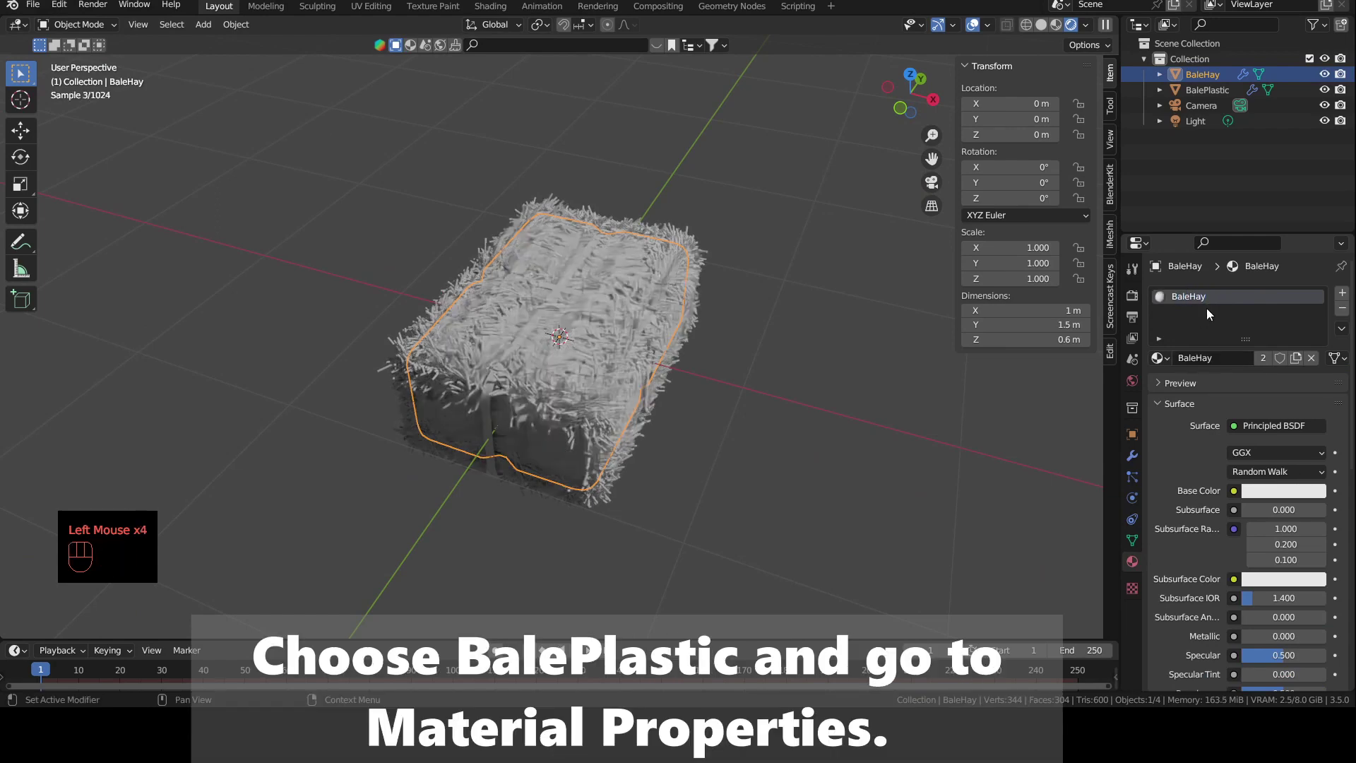
click(1213, 88)
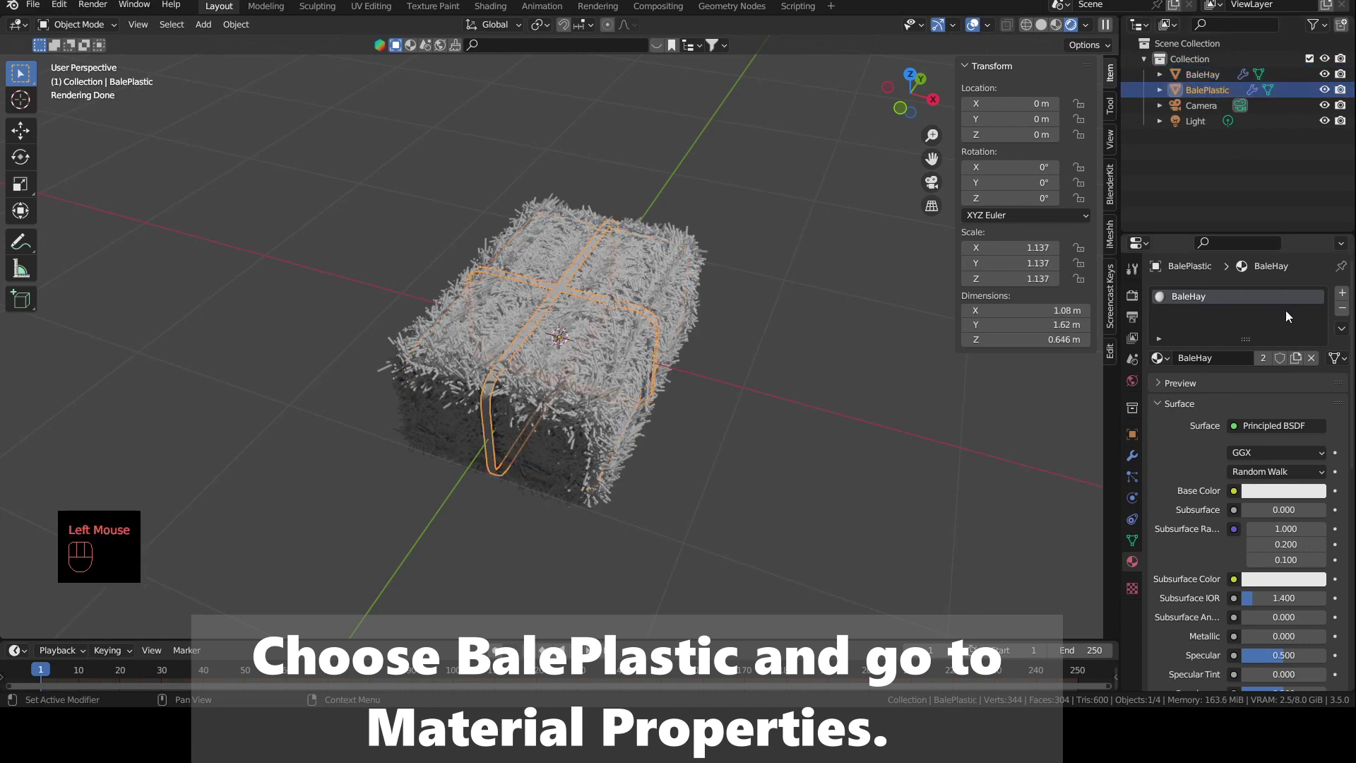
Step: Replace the straps' shared BaleHay material with a new material named BalePlastic
click(1342, 308)
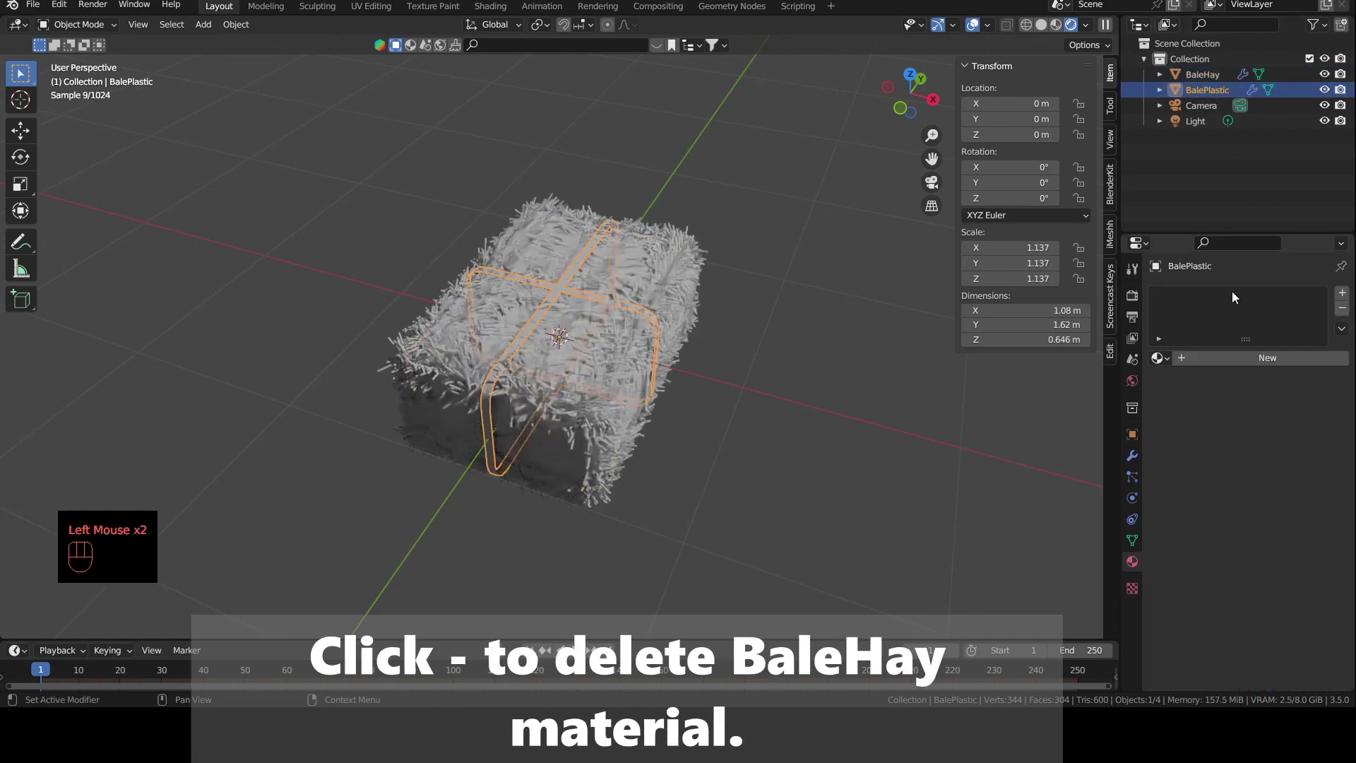
click(1248, 358)
click(1194, 305)
double_click(1187, 296)
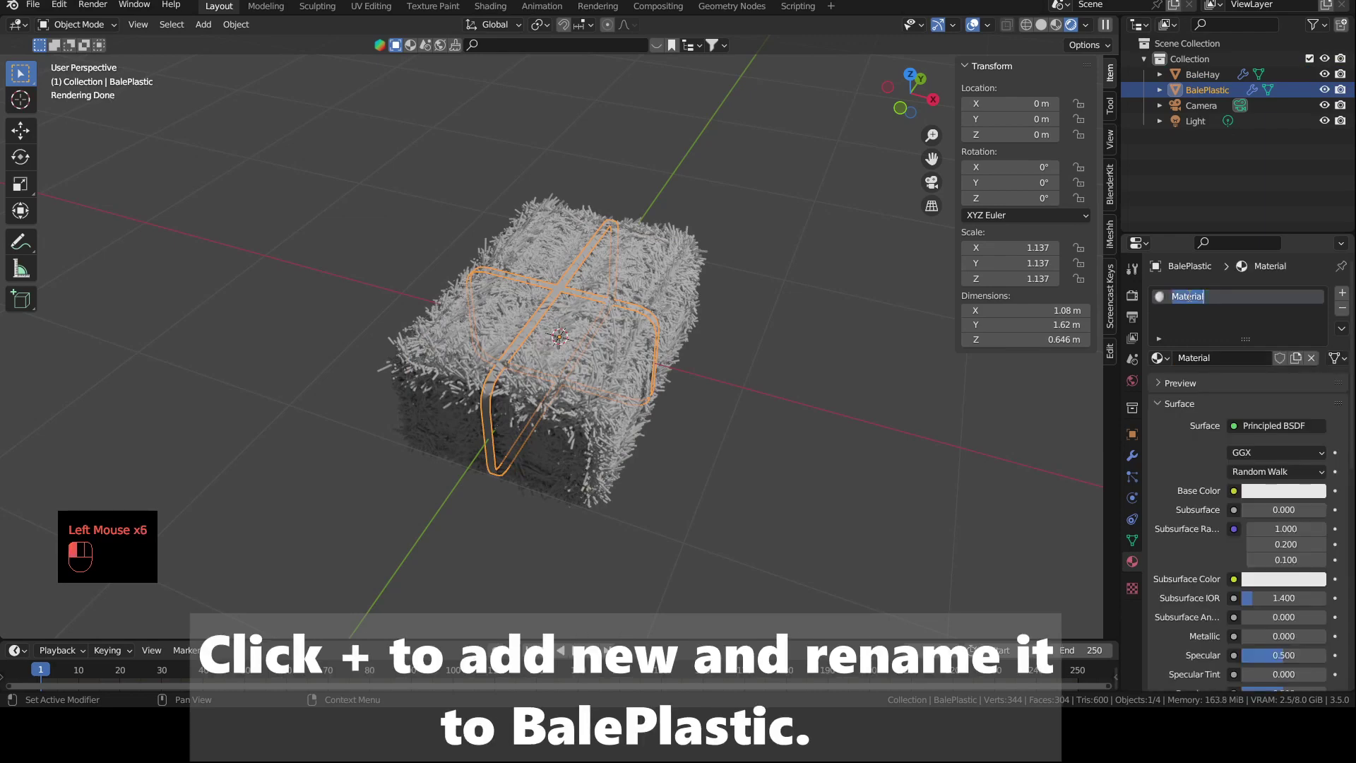
text(BalePlastic)
key(Return)
Step: Give the BalePlastic material a near-black base colour and Roughness 0.318
scroll(558, 353, up, 2)
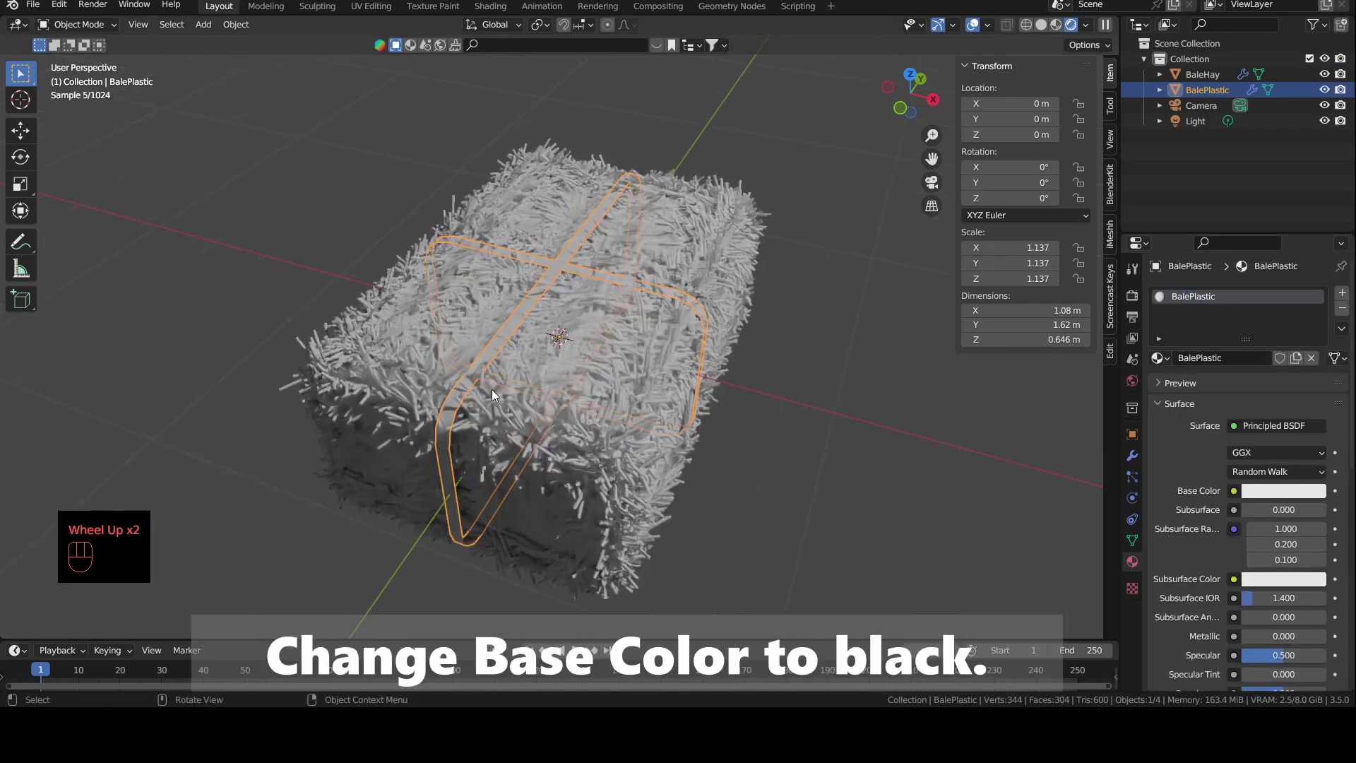
click(1274, 490)
click(1312, 355)
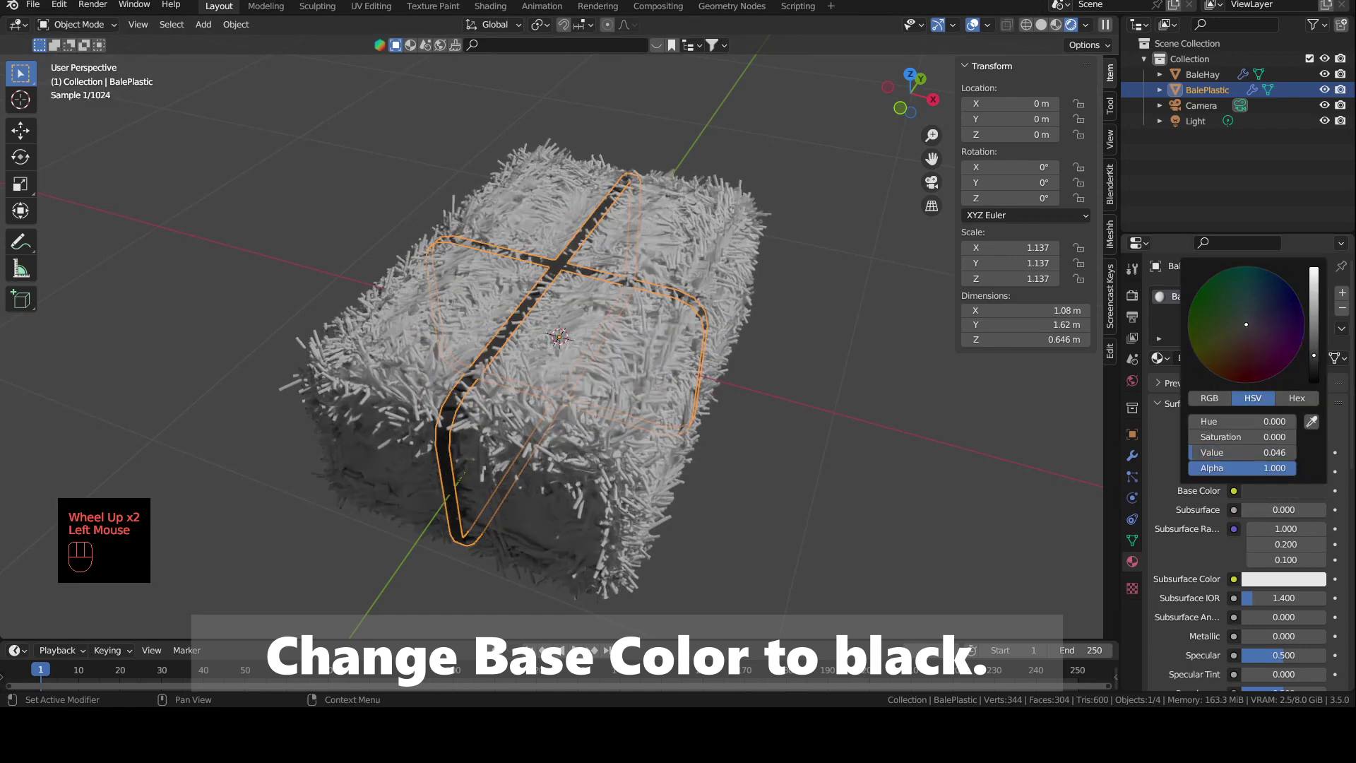
drag(1314, 355, 1313, 349)
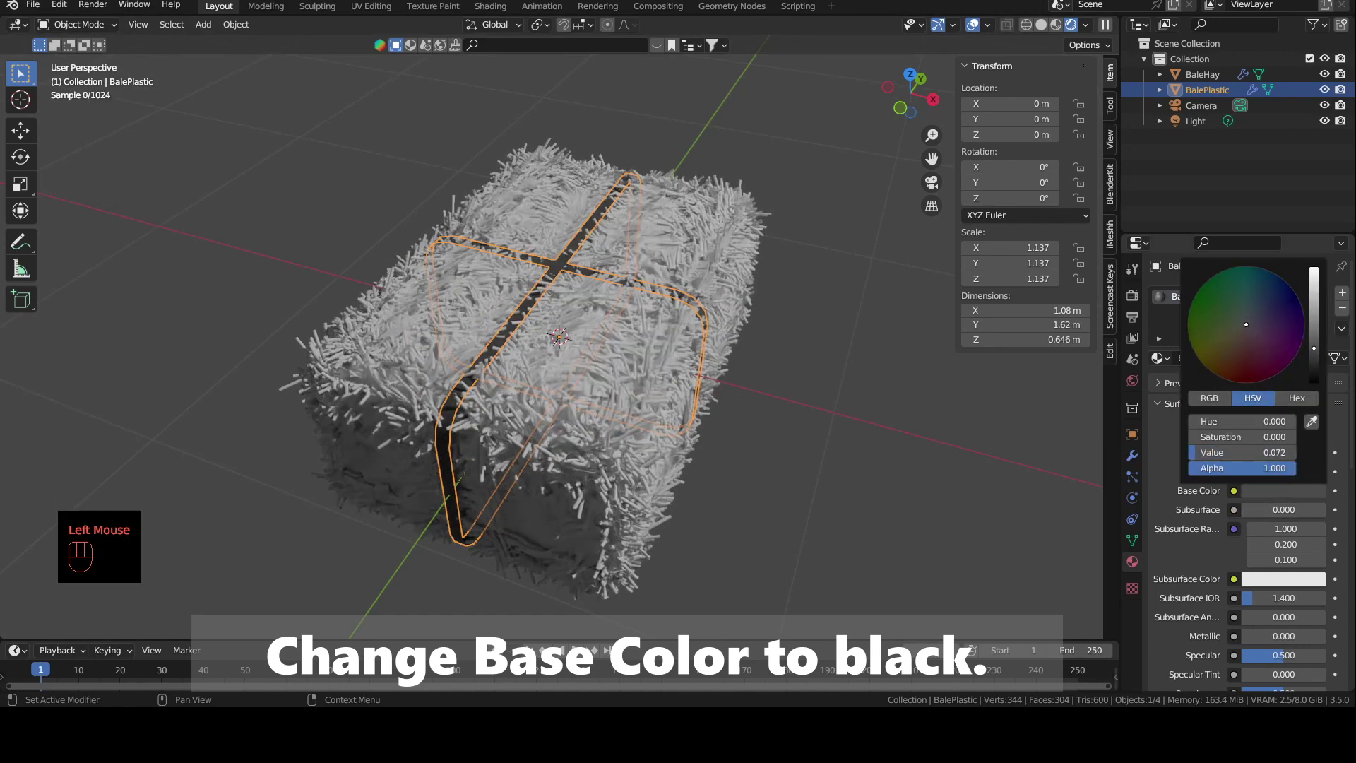
scroll(1224, 621, down, 2)
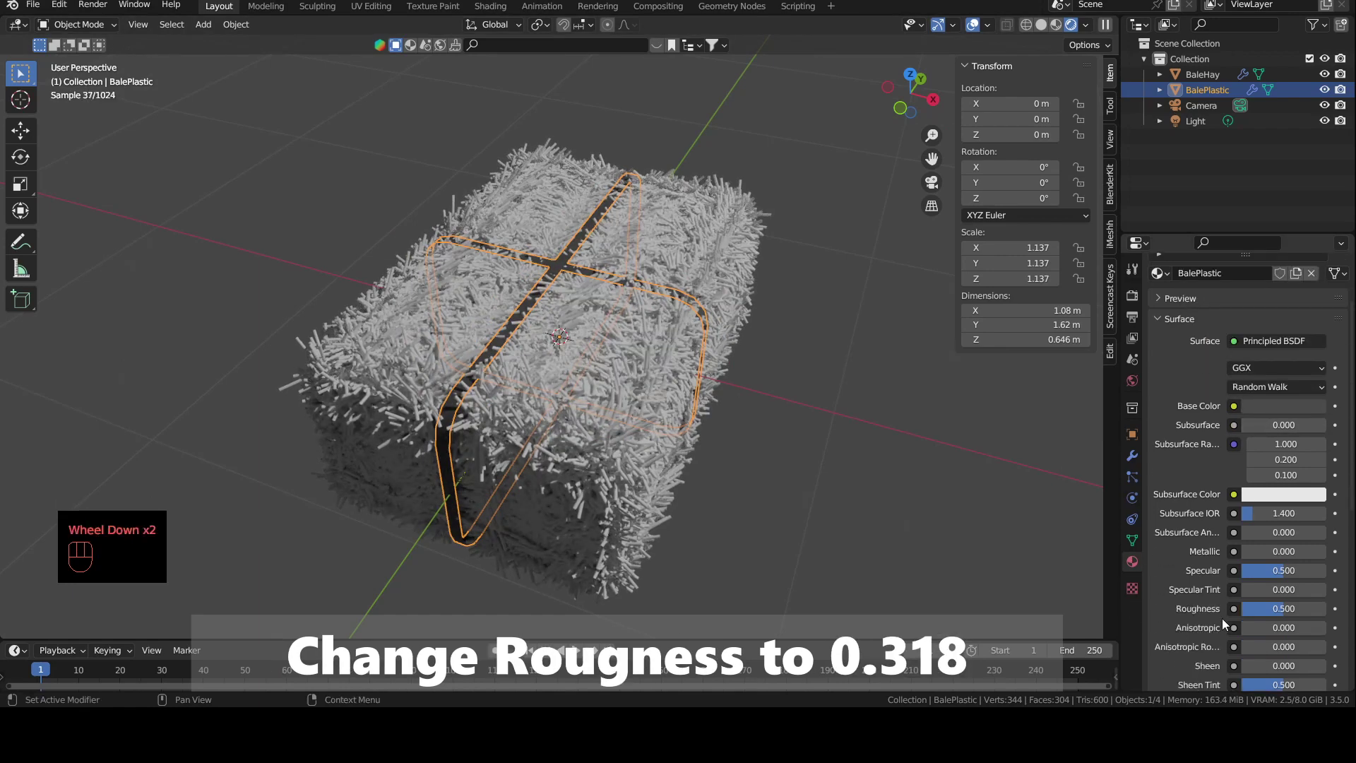
click(1267, 607)
text(0.318)
key(Return)
middle_drag(661, 456, 746, 343)
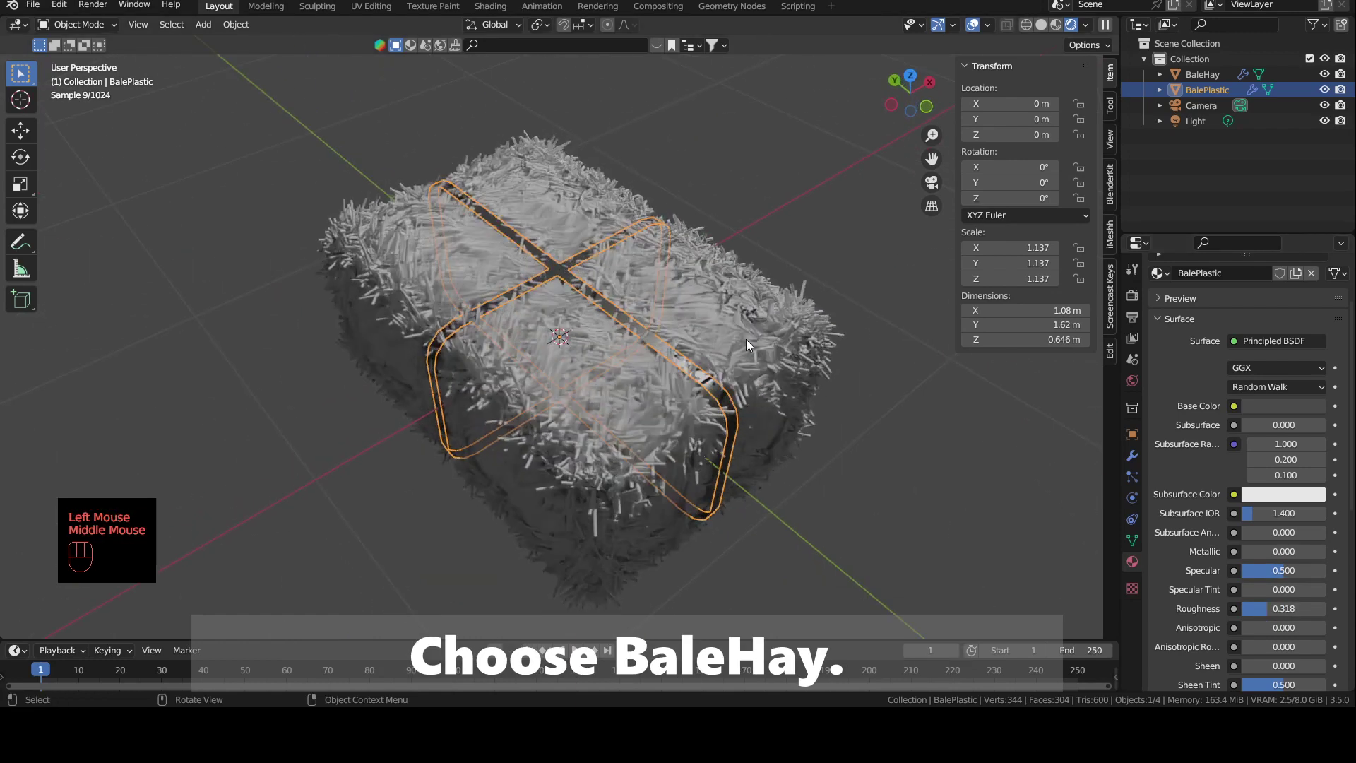
click(745, 339)
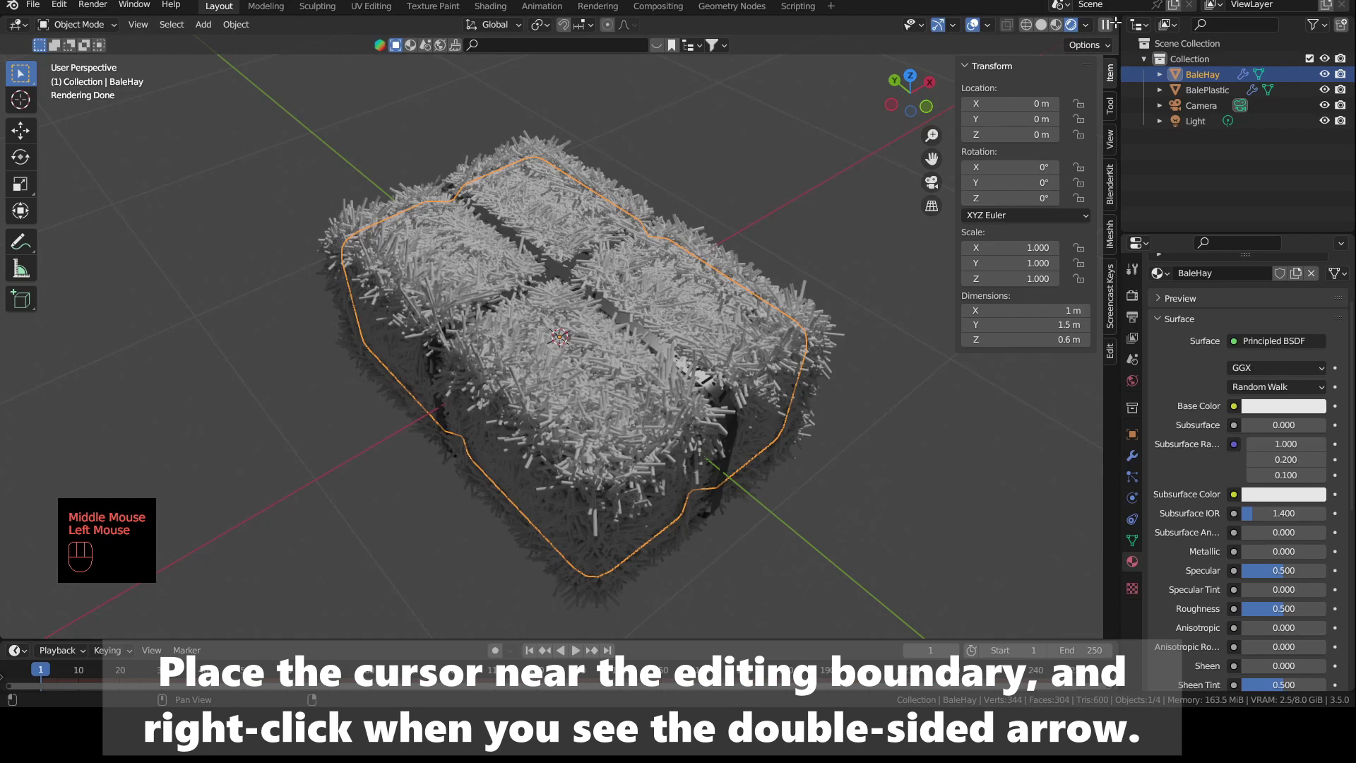
Step: Split the viewport side by side and turn the right area into a Shader Editor
drag(1116, 23, 565, 82)
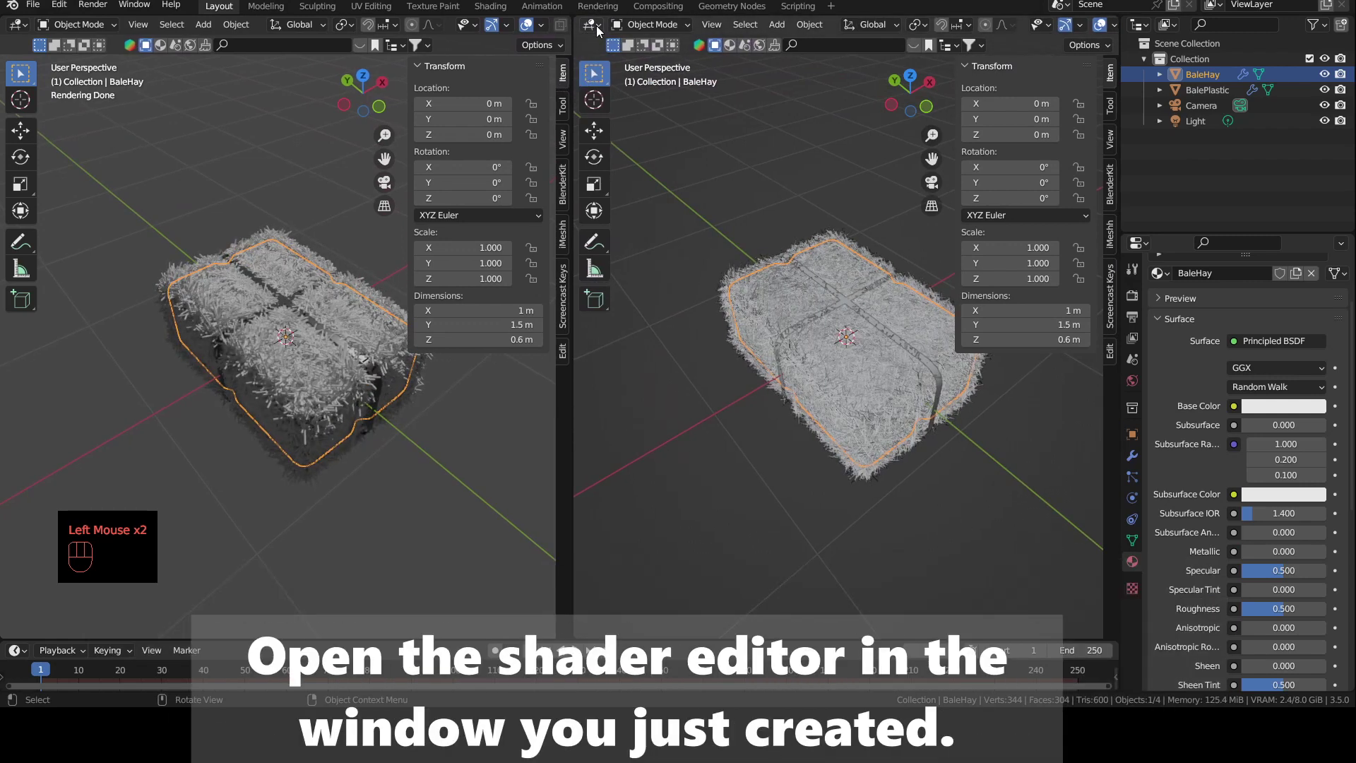
click(597, 30)
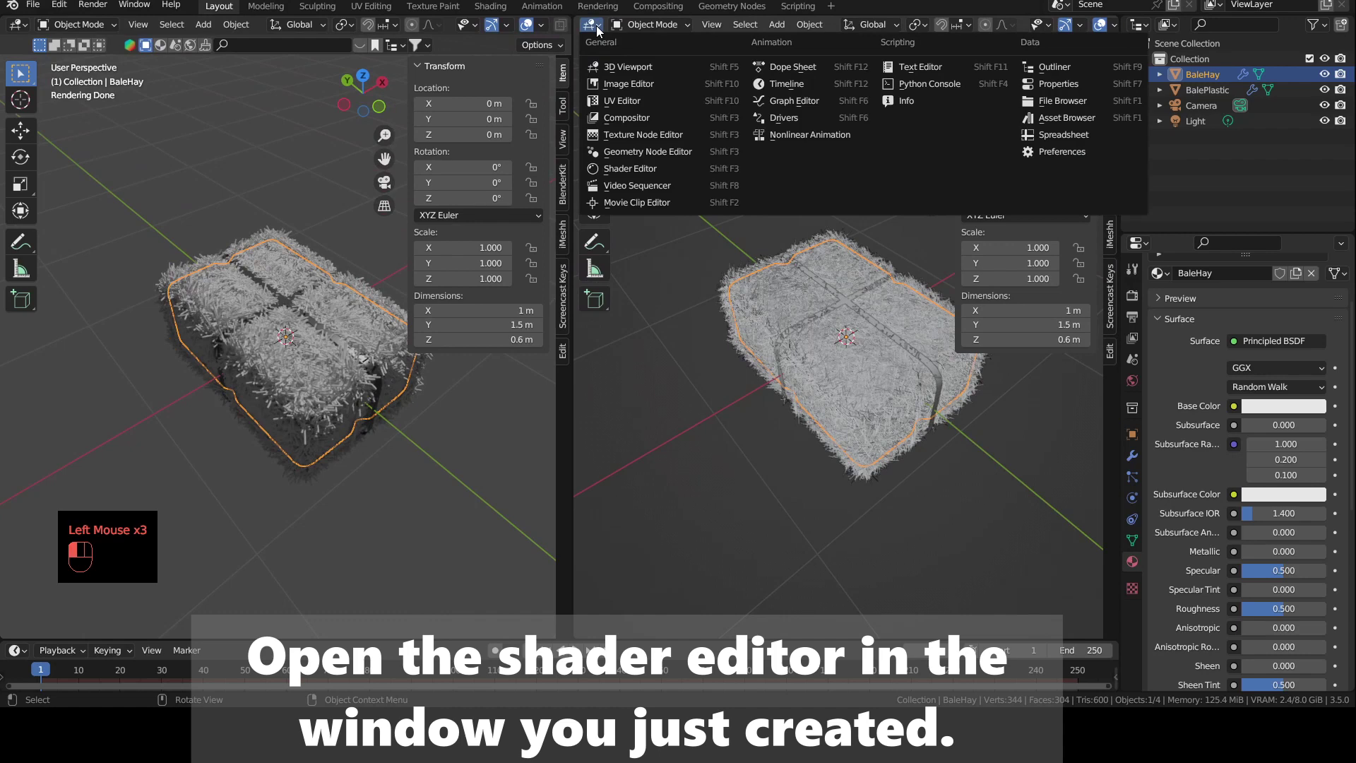
click(632, 168)
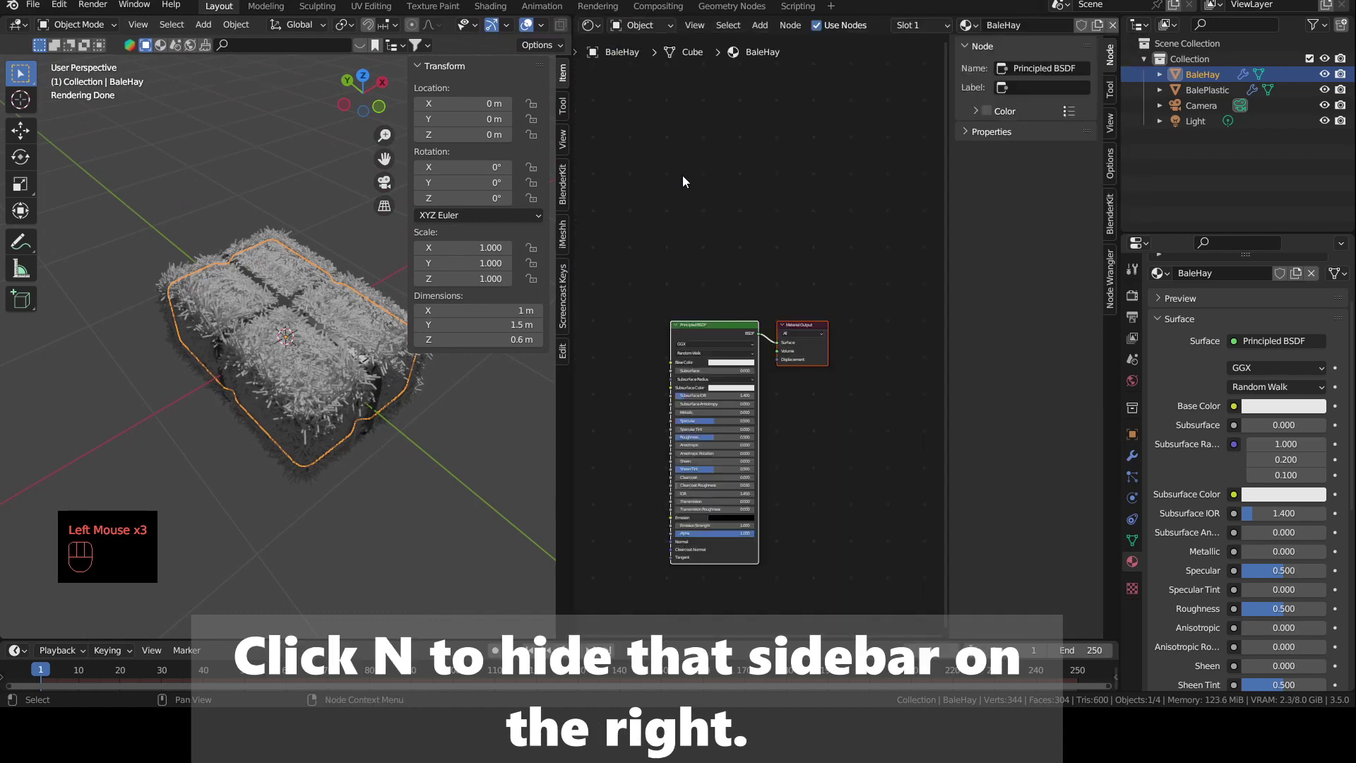
Step: Hide the sidebar and add a ColorRamp whose Color output feeds the Principled BSDF Base Color
key(n)
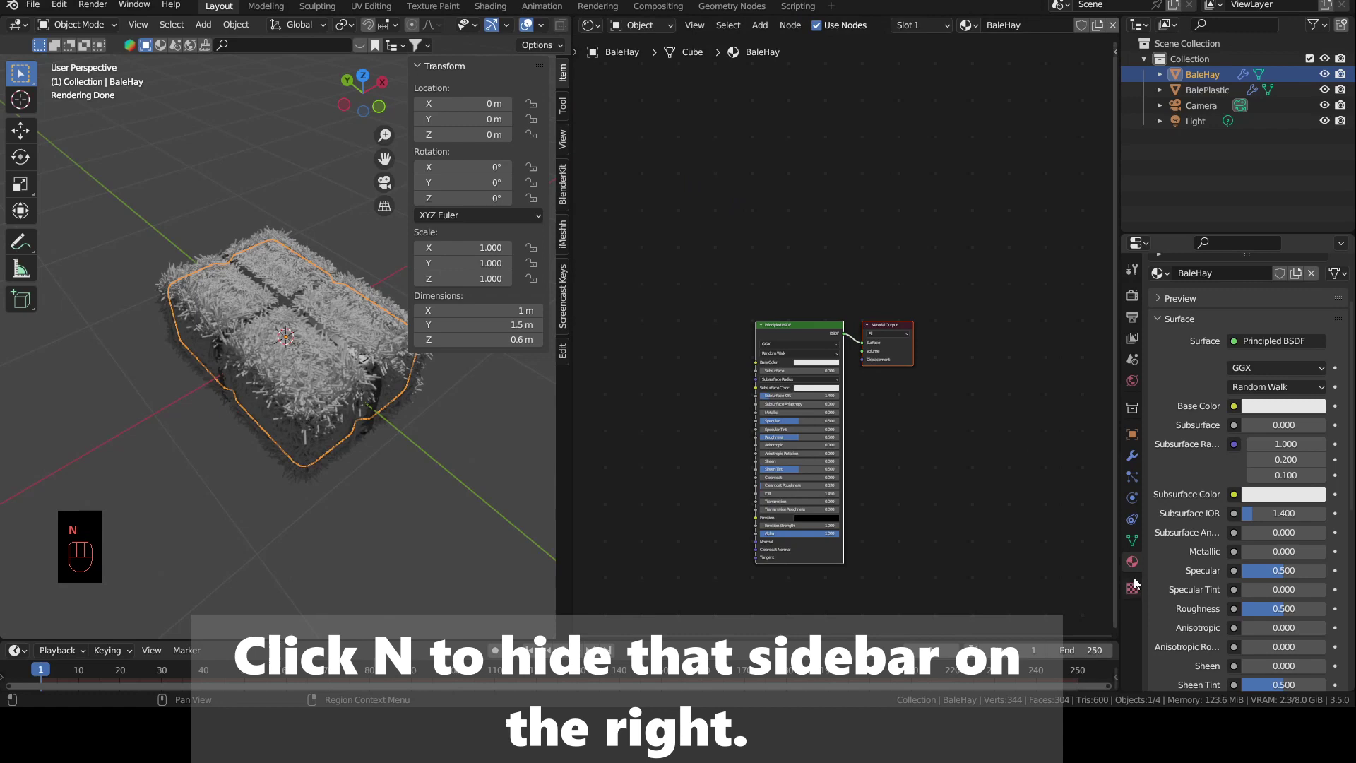
shift+middle_drag(862, 488, 920, 342)
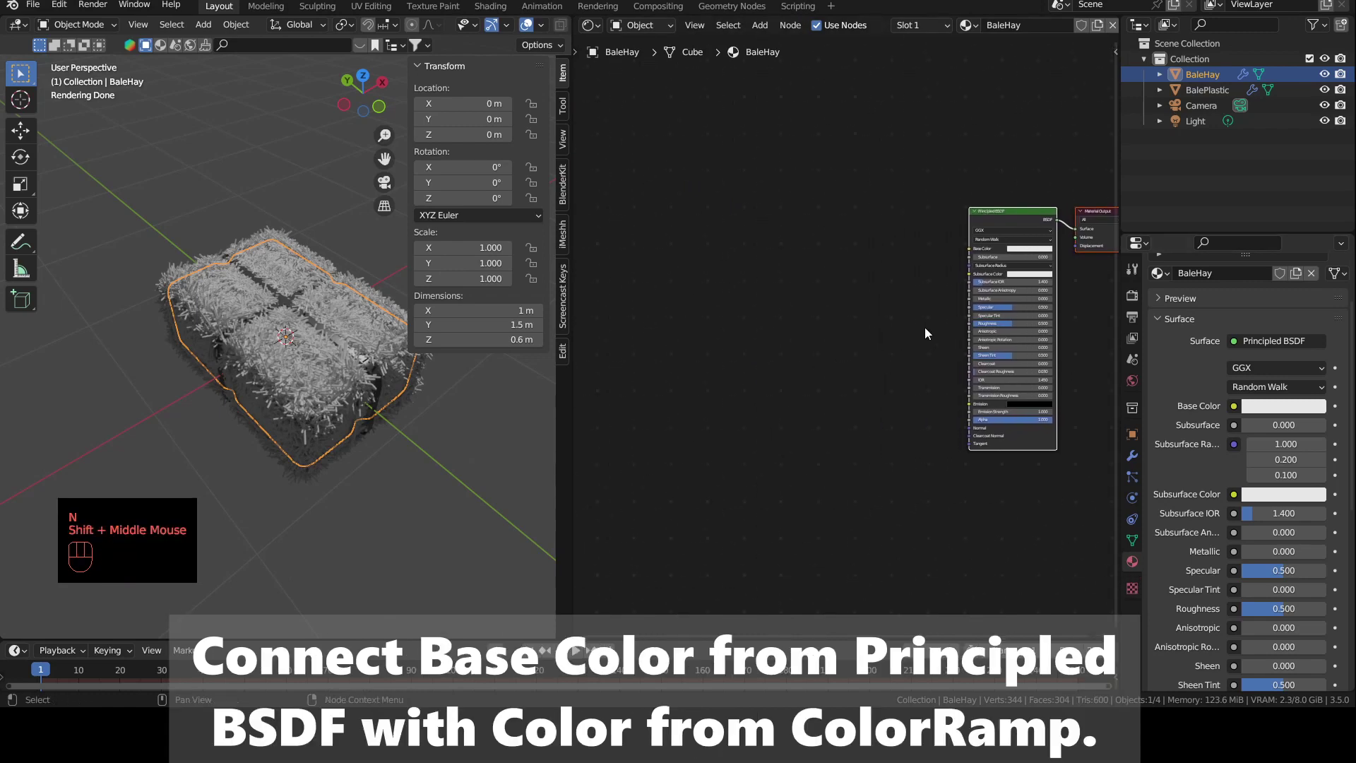
scroll(926, 328, up, 1)
scroll(929, 328, up, 3)
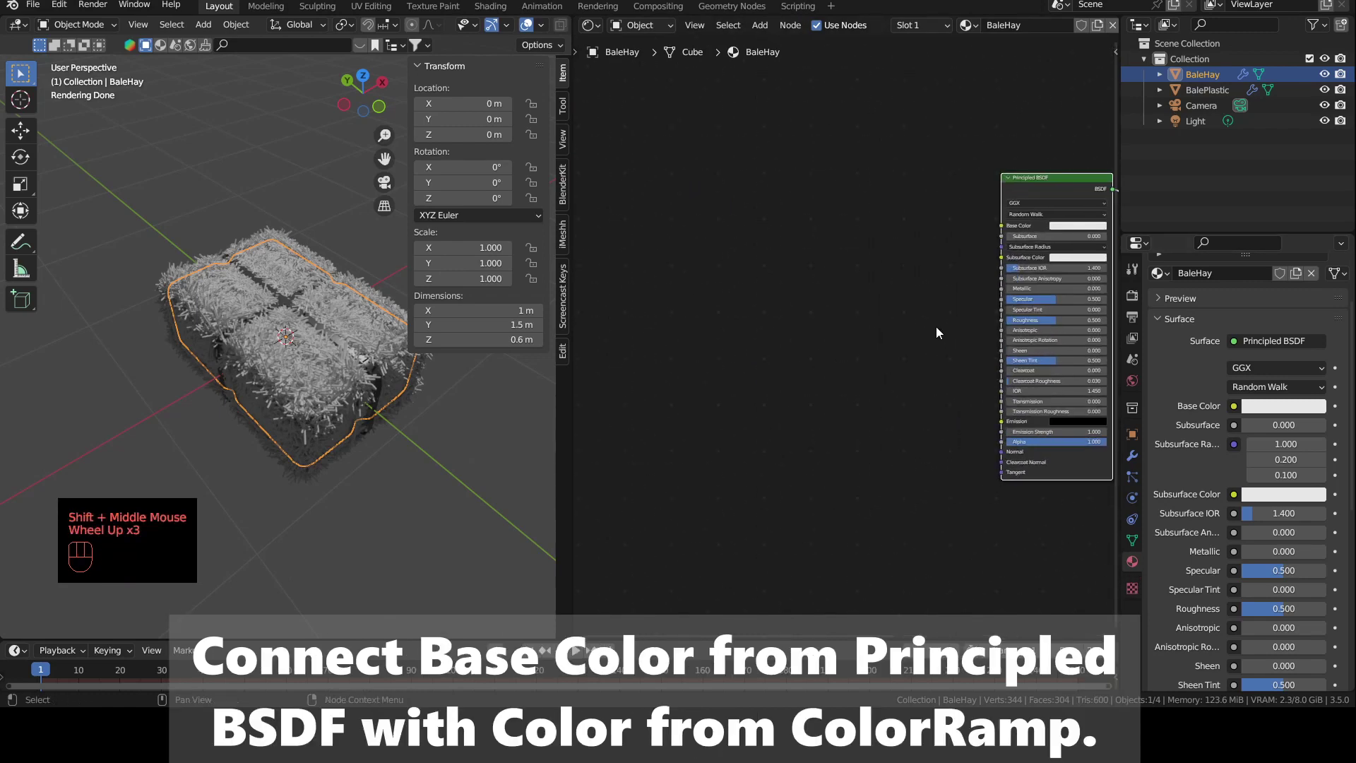
scroll(1015, 215, up, 1)
drag(1014, 213, 892, 268)
drag(1044, 199, 901, 254)
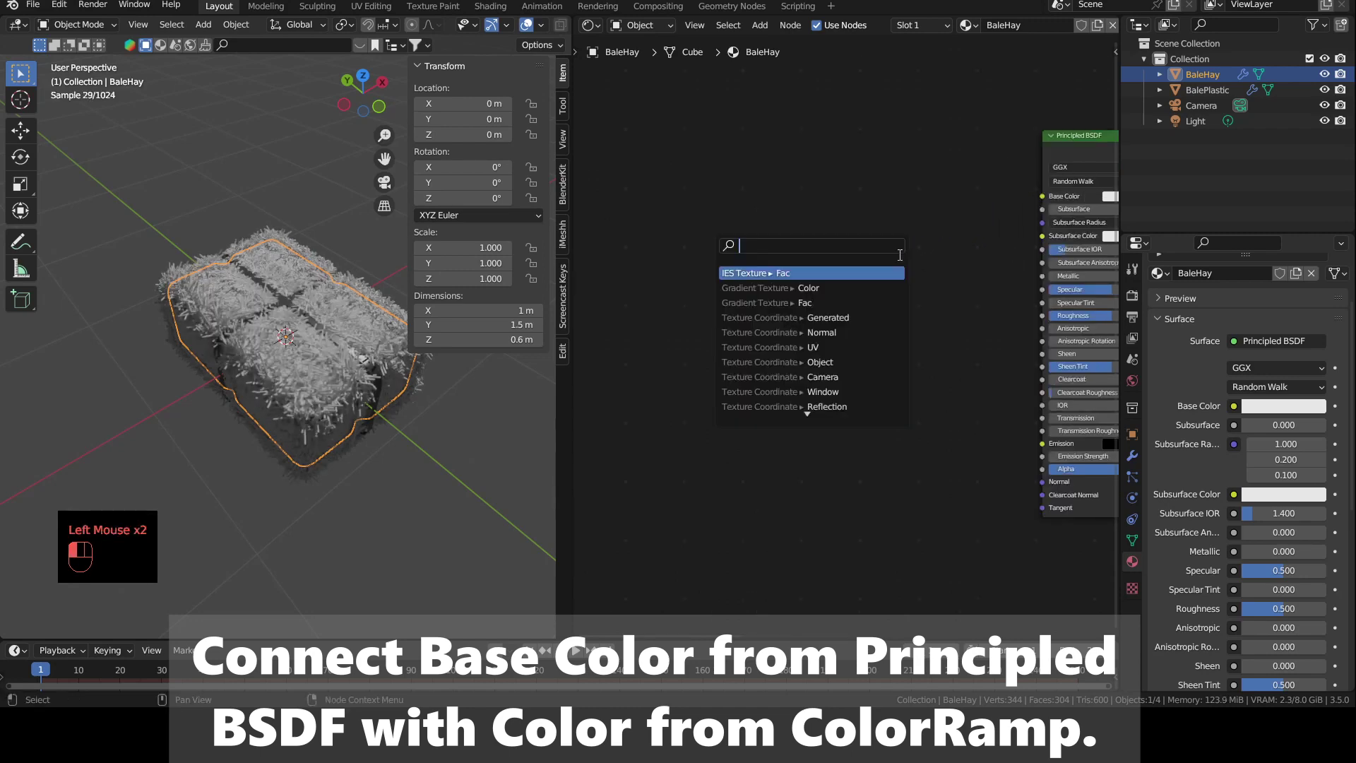
text(colorra)
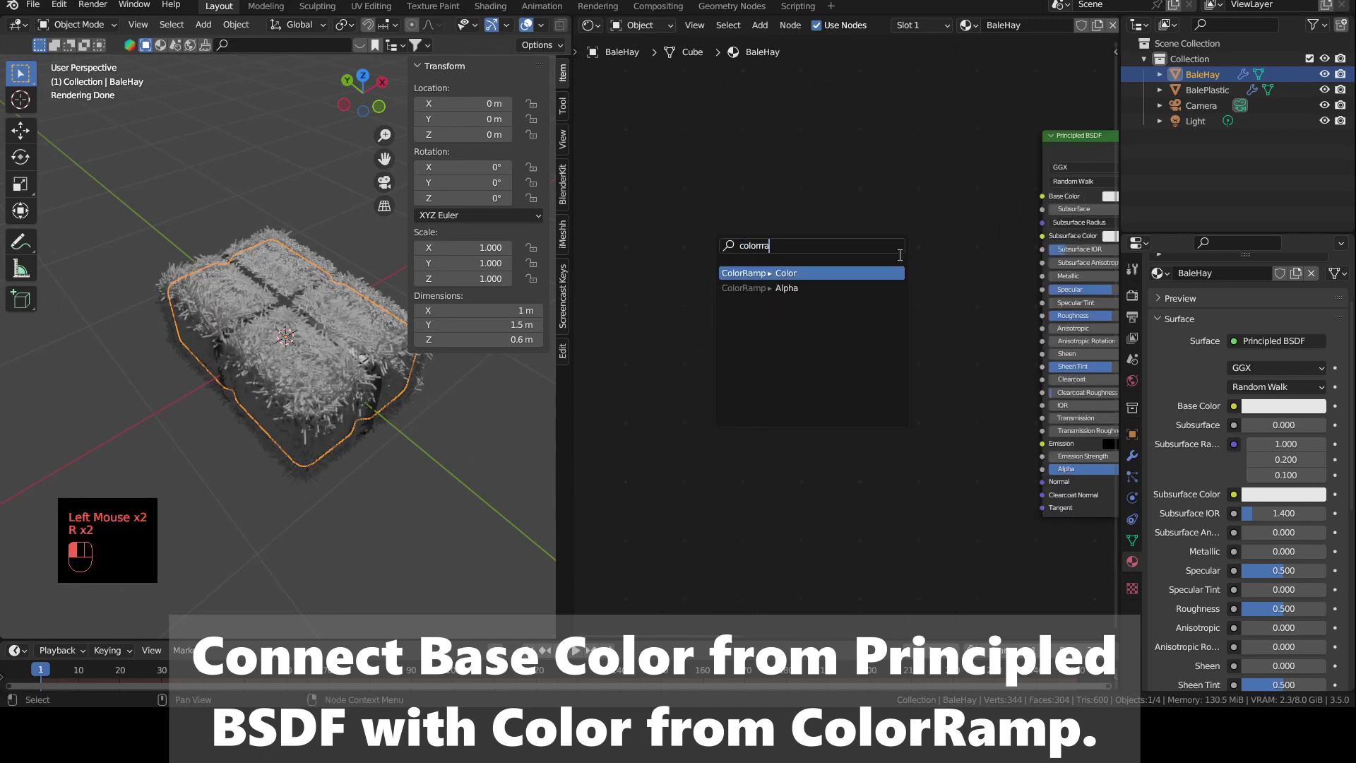
key(Return)
click(869, 333)
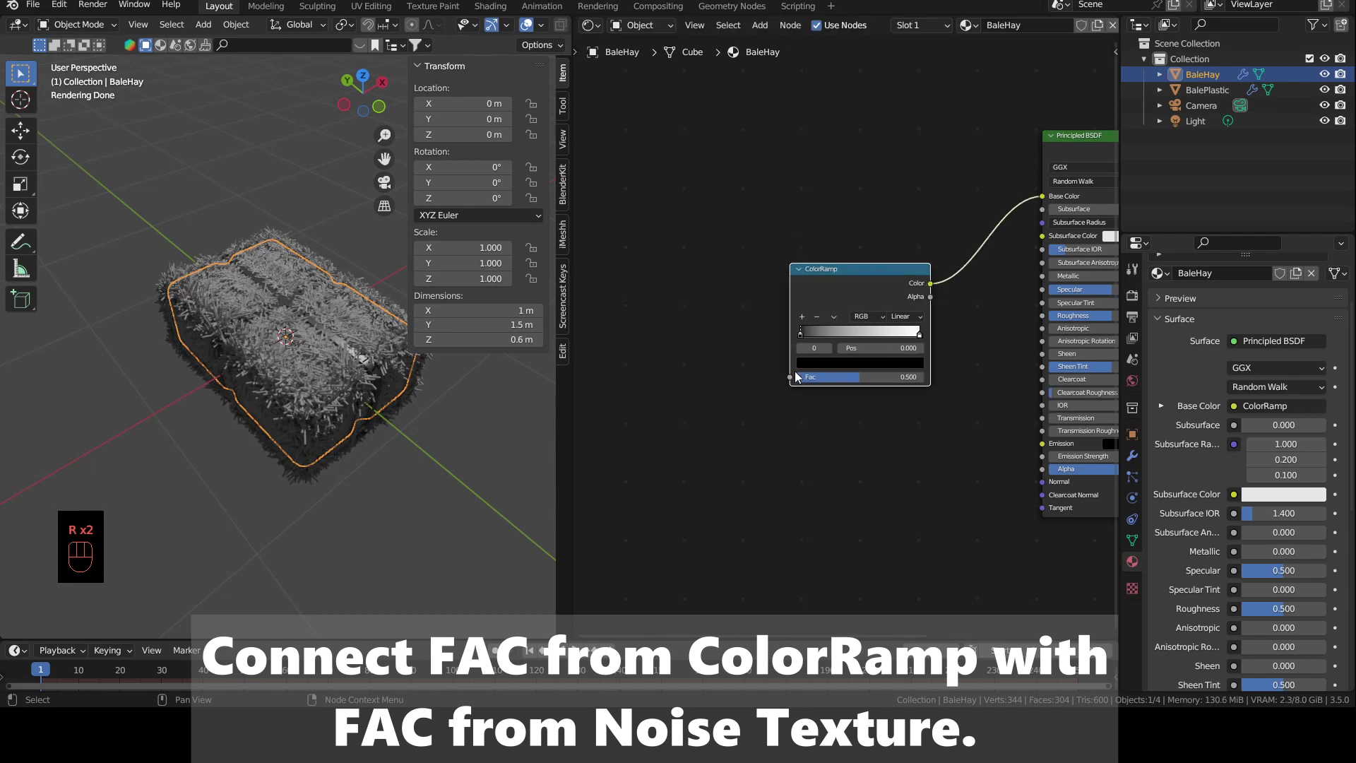
Step: Add a Noise Texture feeding the ColorRamp's Fac input
drag(795, 372, 692, 257)
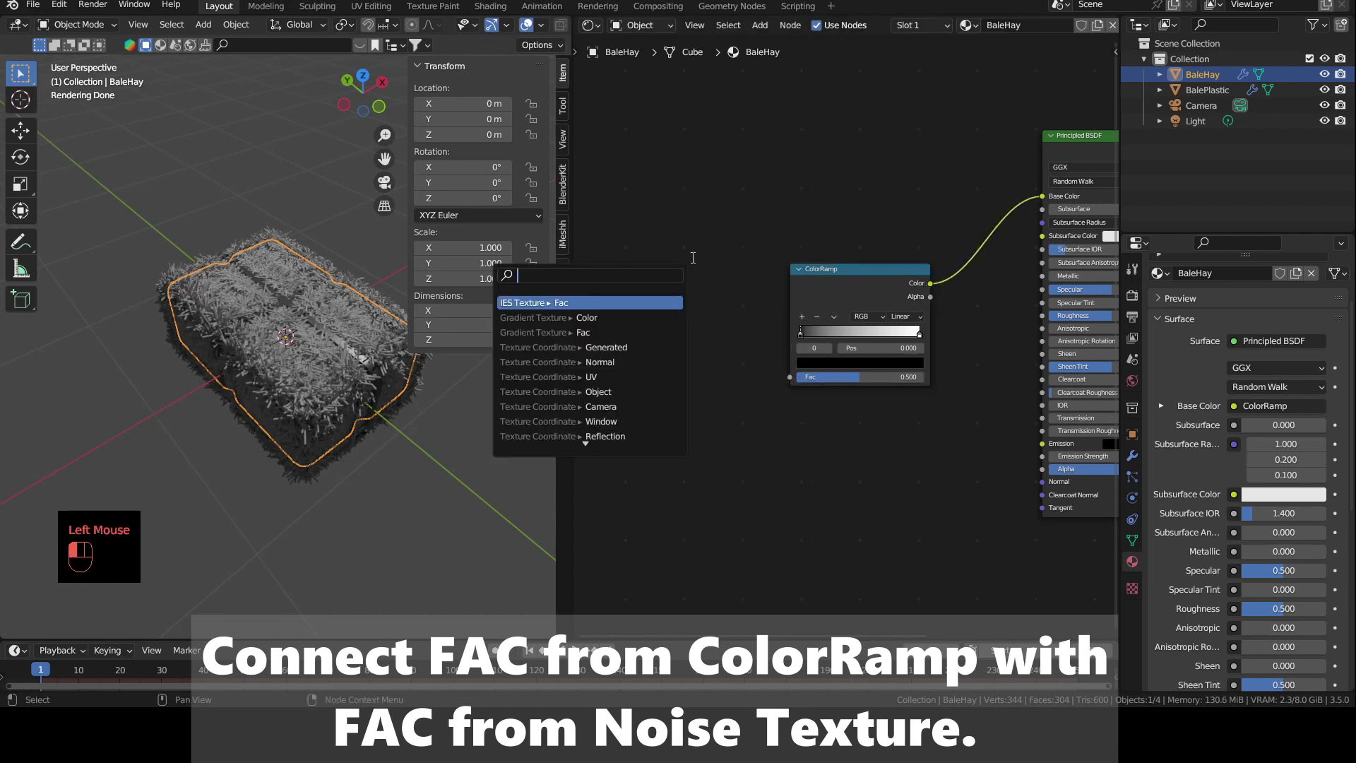
text(noise)
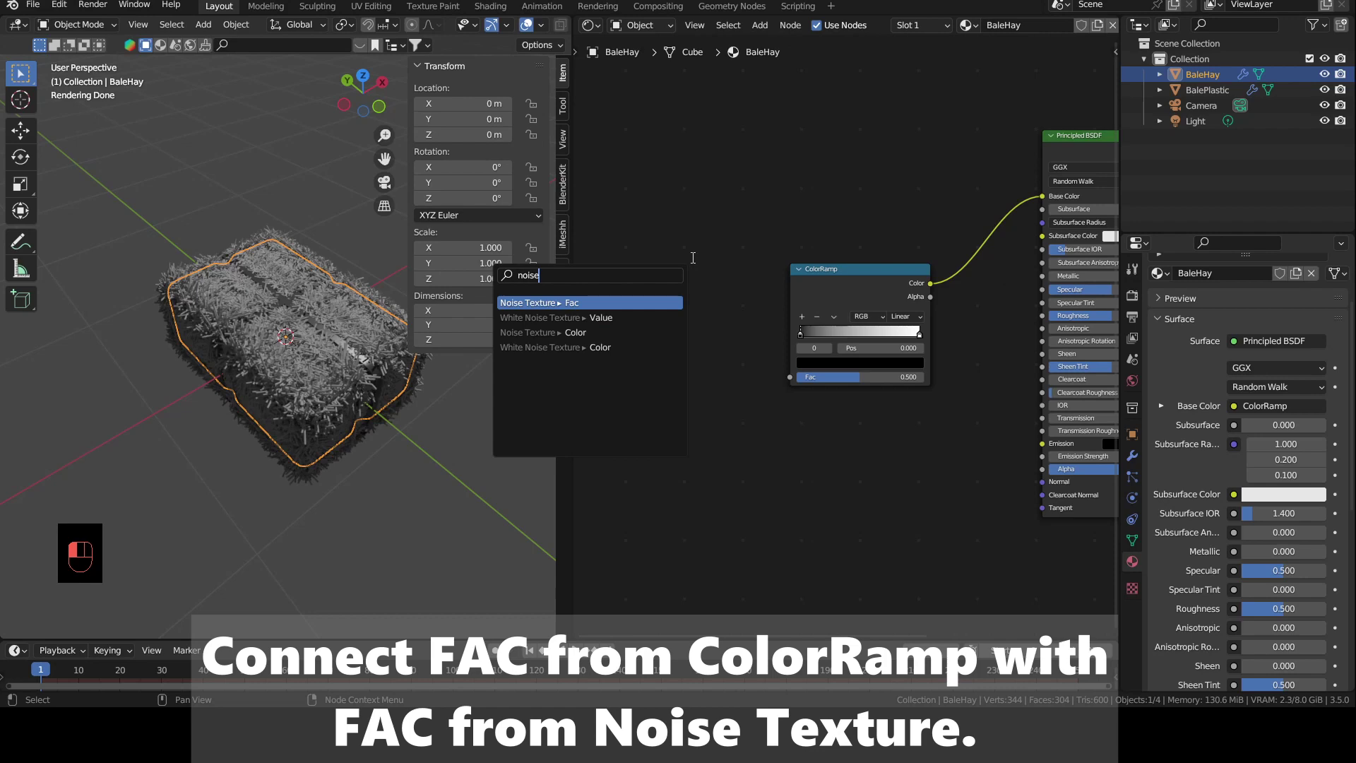
key(Return)
click(741, 249)
shift+middle_drag(767, 478, 1092, 485)
Step: Add a Mapping node feeding the Noise Texture's Vector input
drag(961, 326, 881, 371)
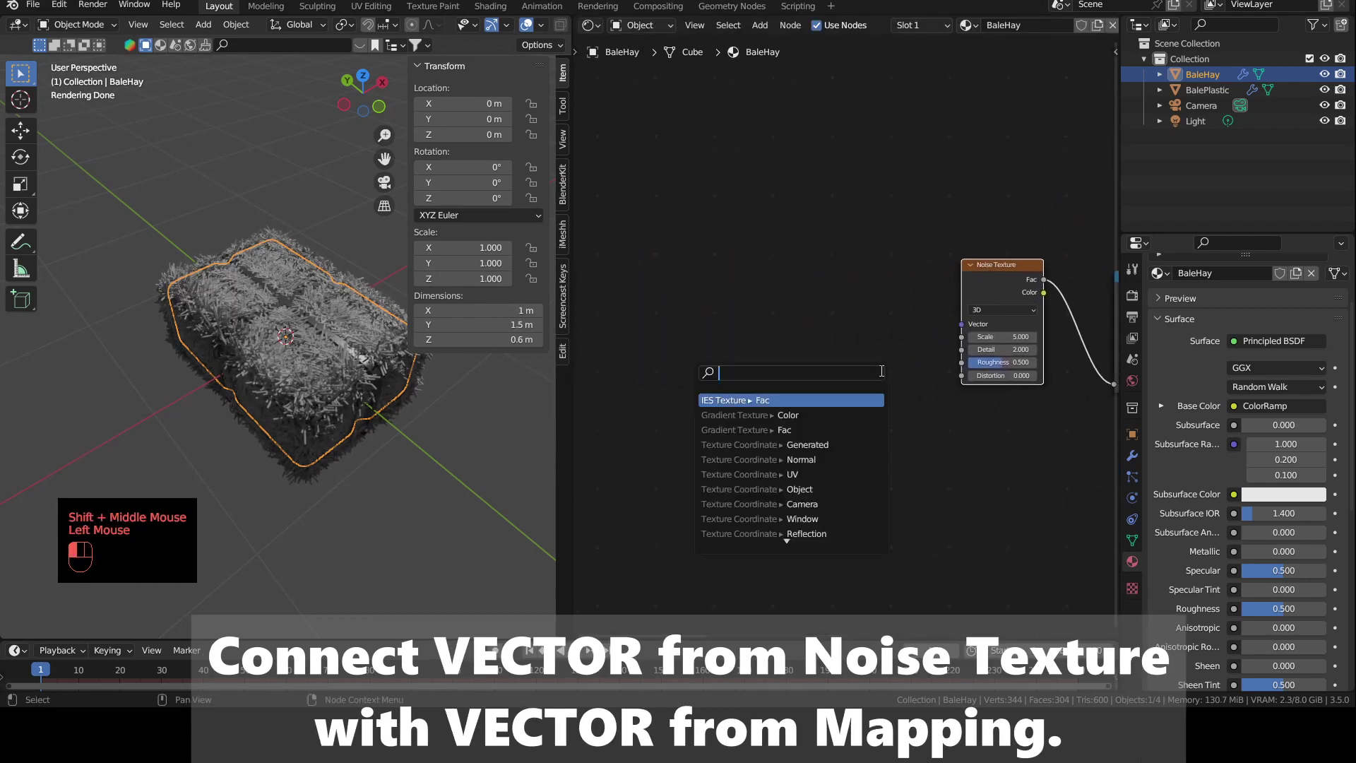
text(mapp)
key(Return)
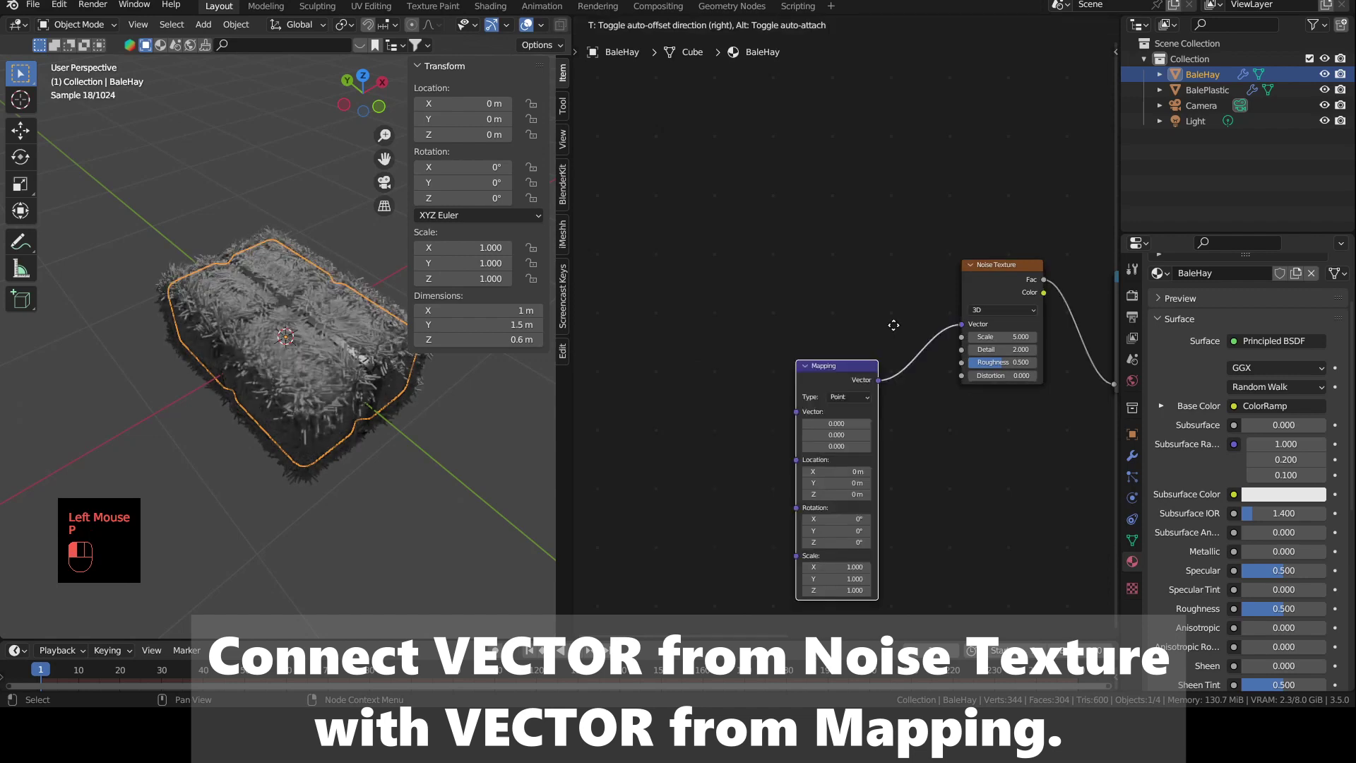
click(870, 264)
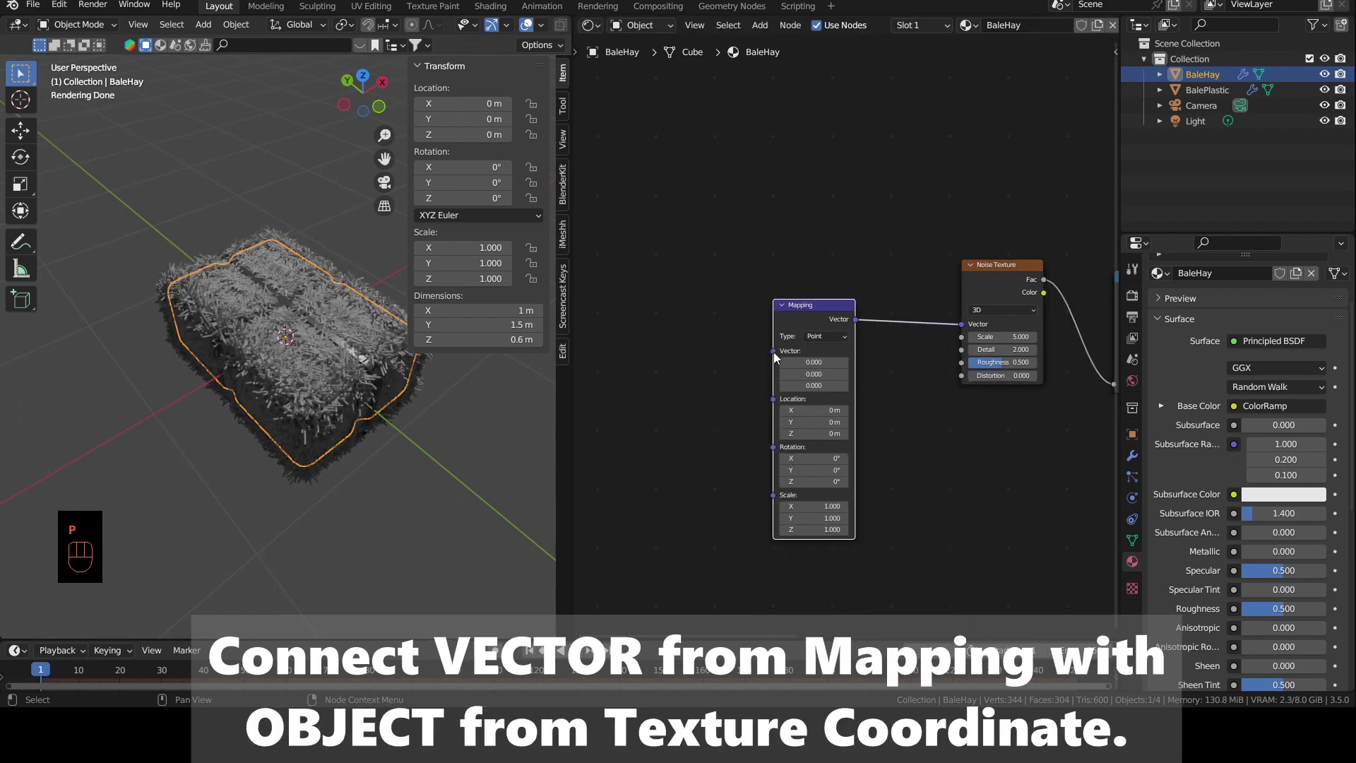
Step: Connect a Texture Coordinate node's Object output to the Mapping Vector input
drag(774, 351, 654, 279)
text(objec)
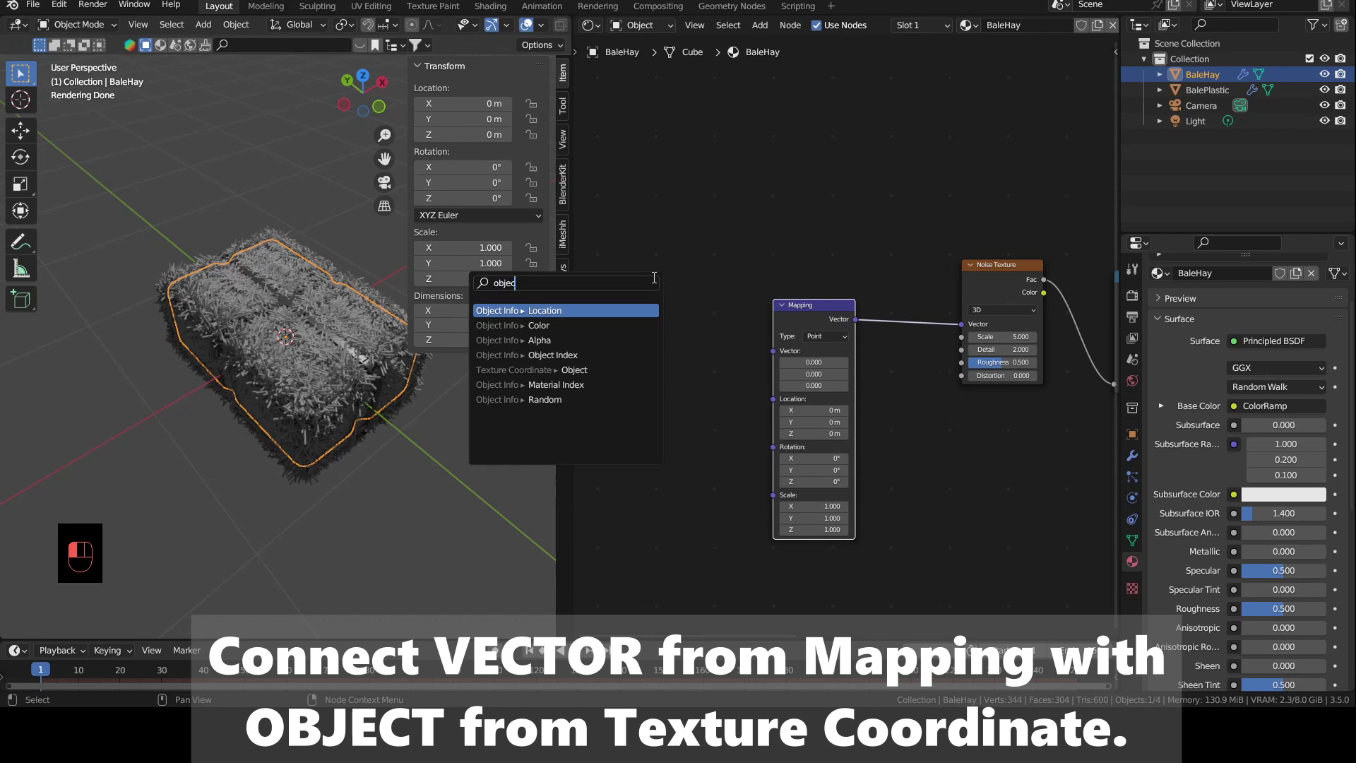
click(565, 370)
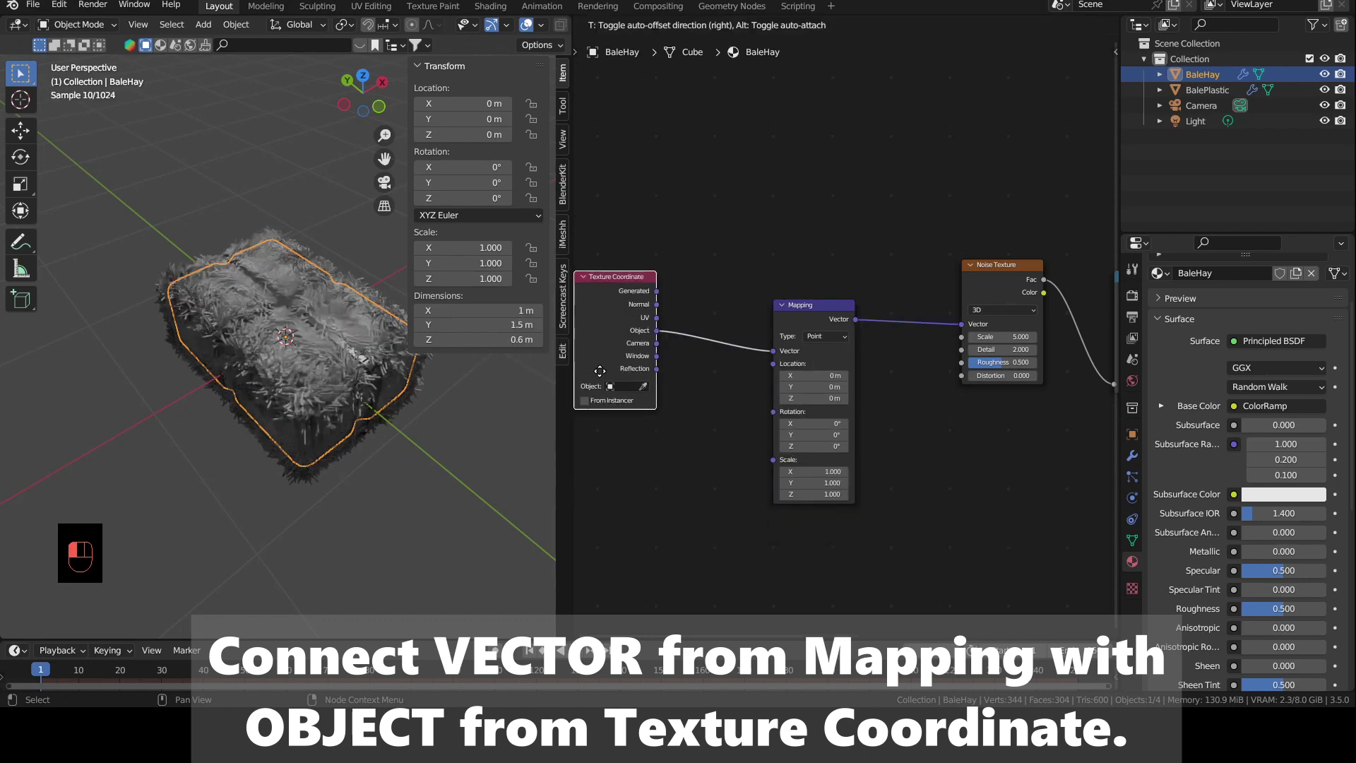
click(657, 397)
shift+middle_drag(657, 397, 985, 409)
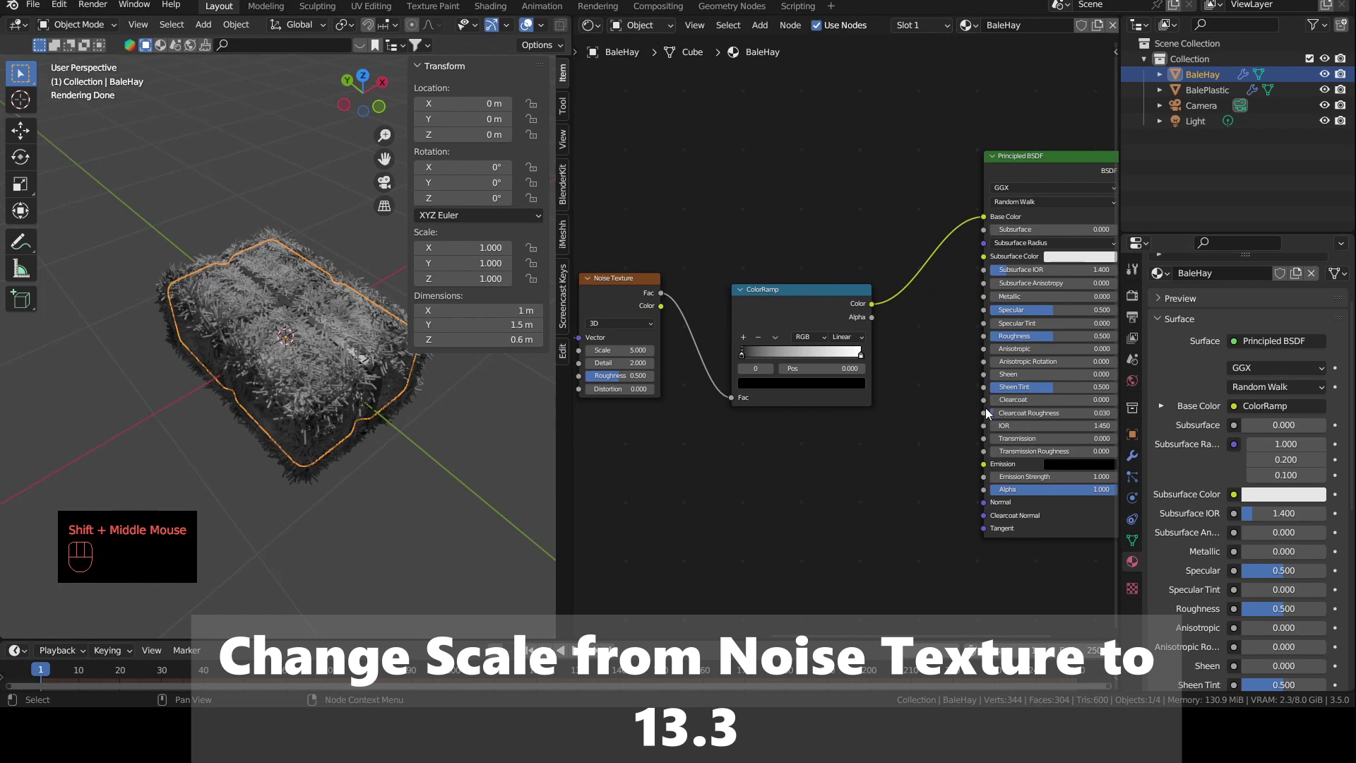
Step: Set the noise Scale to 13.3 and make the first ramp stop orange-brown
drag(614, 350, 649, 351)
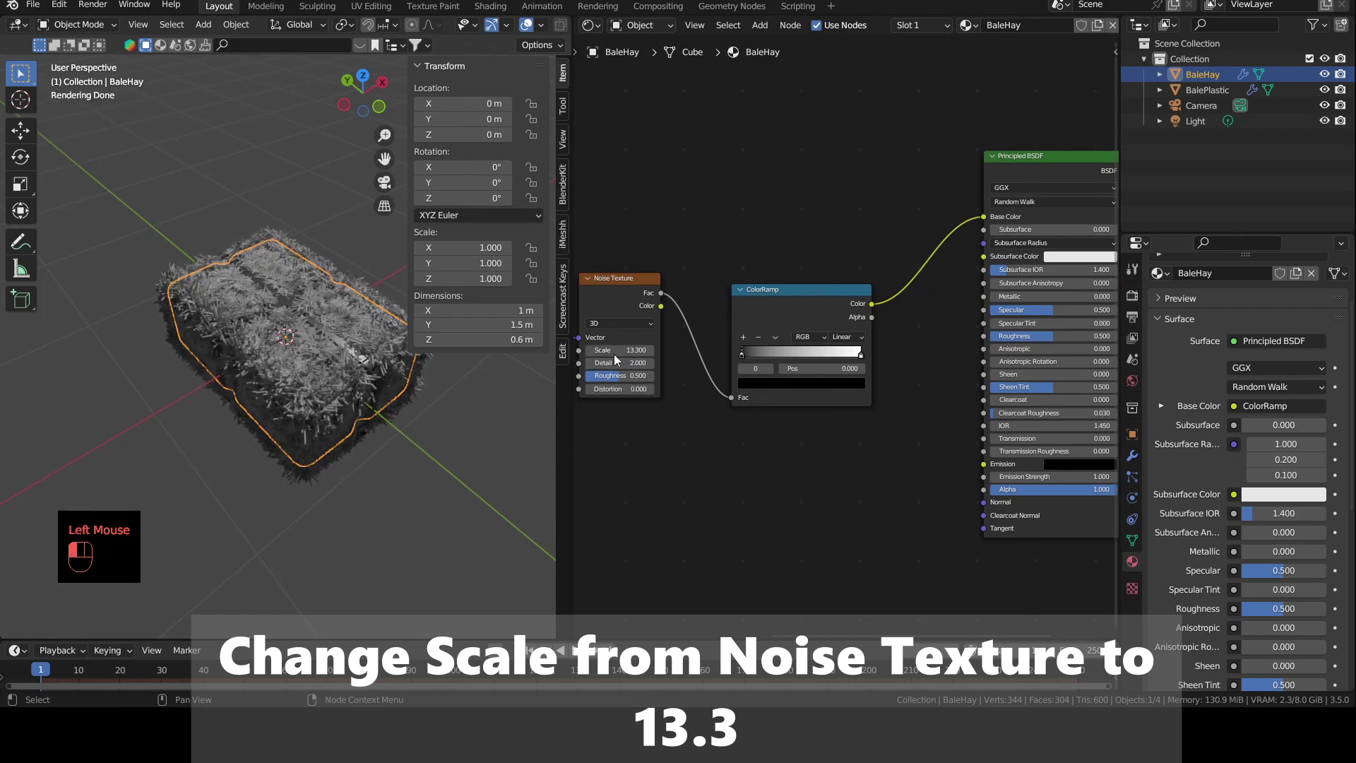
click(755, 384)
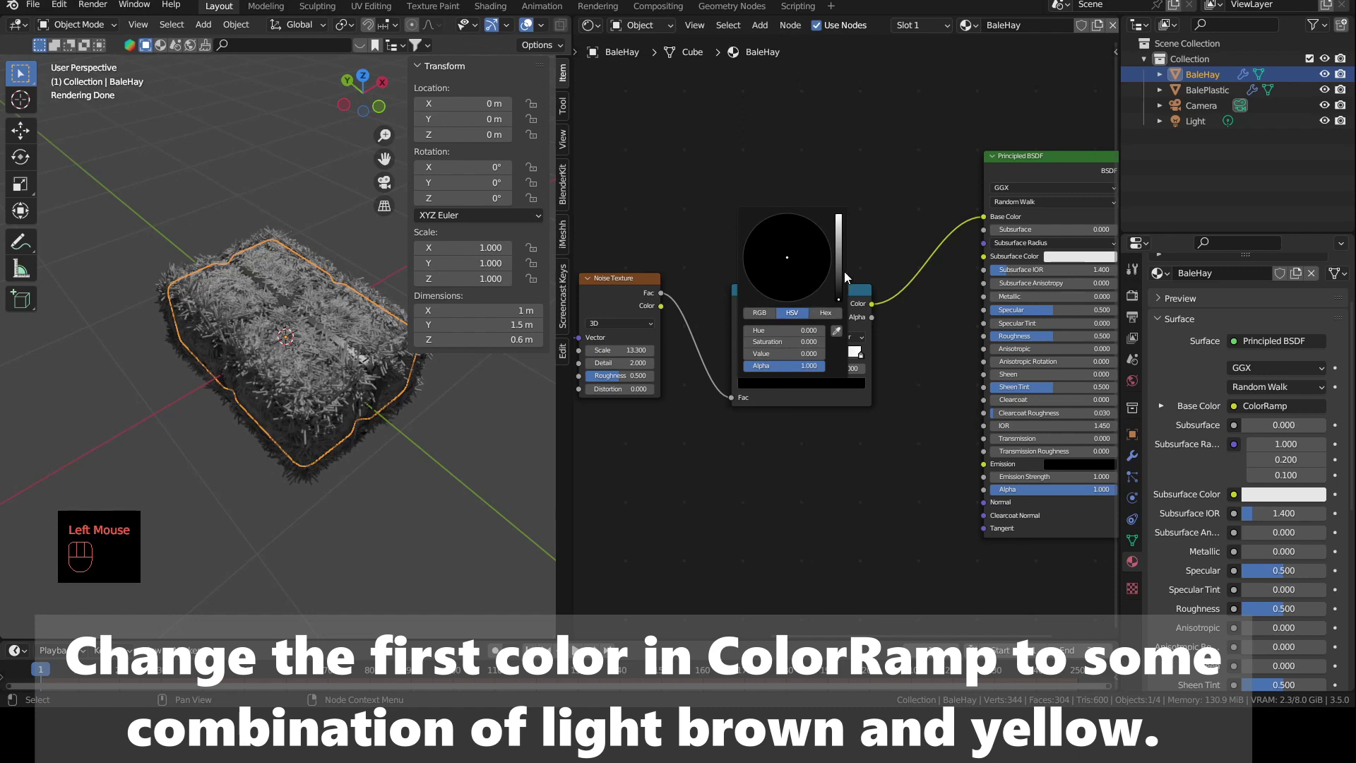
mouse_move(839, 271)
mouse_down()
mouse_move(838, 240)
mouse_move(840, 263)
mouse_up()
click(782, 280)
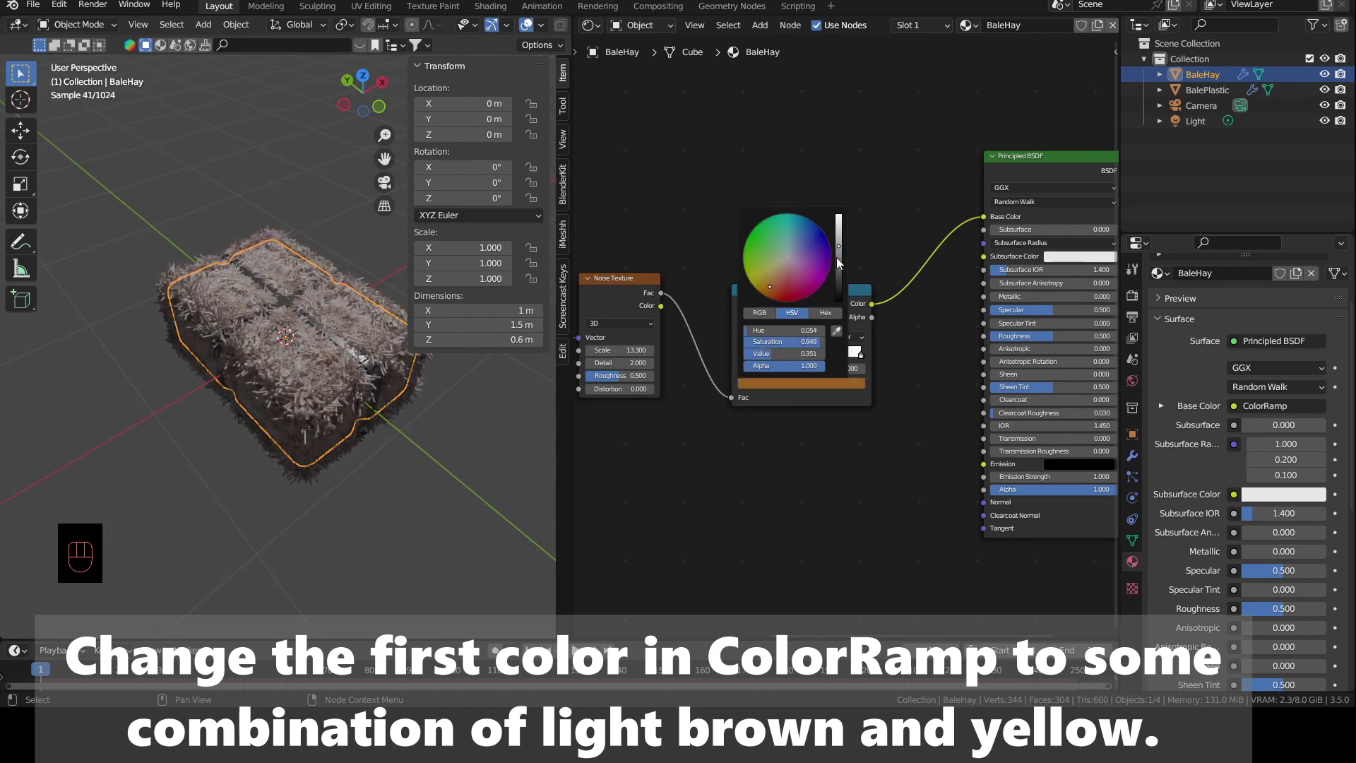
Step: Make the second ramp stop light yellow and shift the first stop to a lighter golden tone
click(862, 355)
click(840, 384)
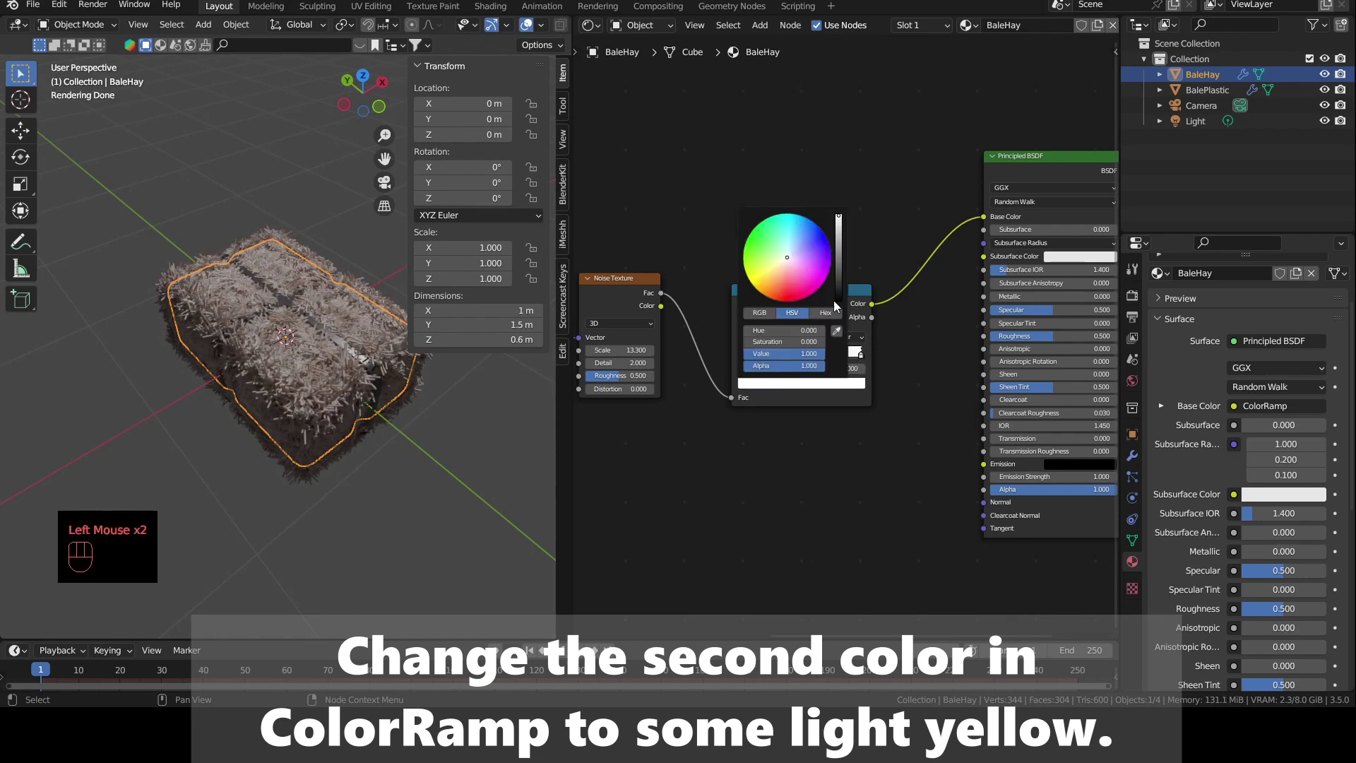
mouse_move(786, 279)
mouse_down()
mouse_move(769, 270)
mouse_move(781, 263)
mouse_up()
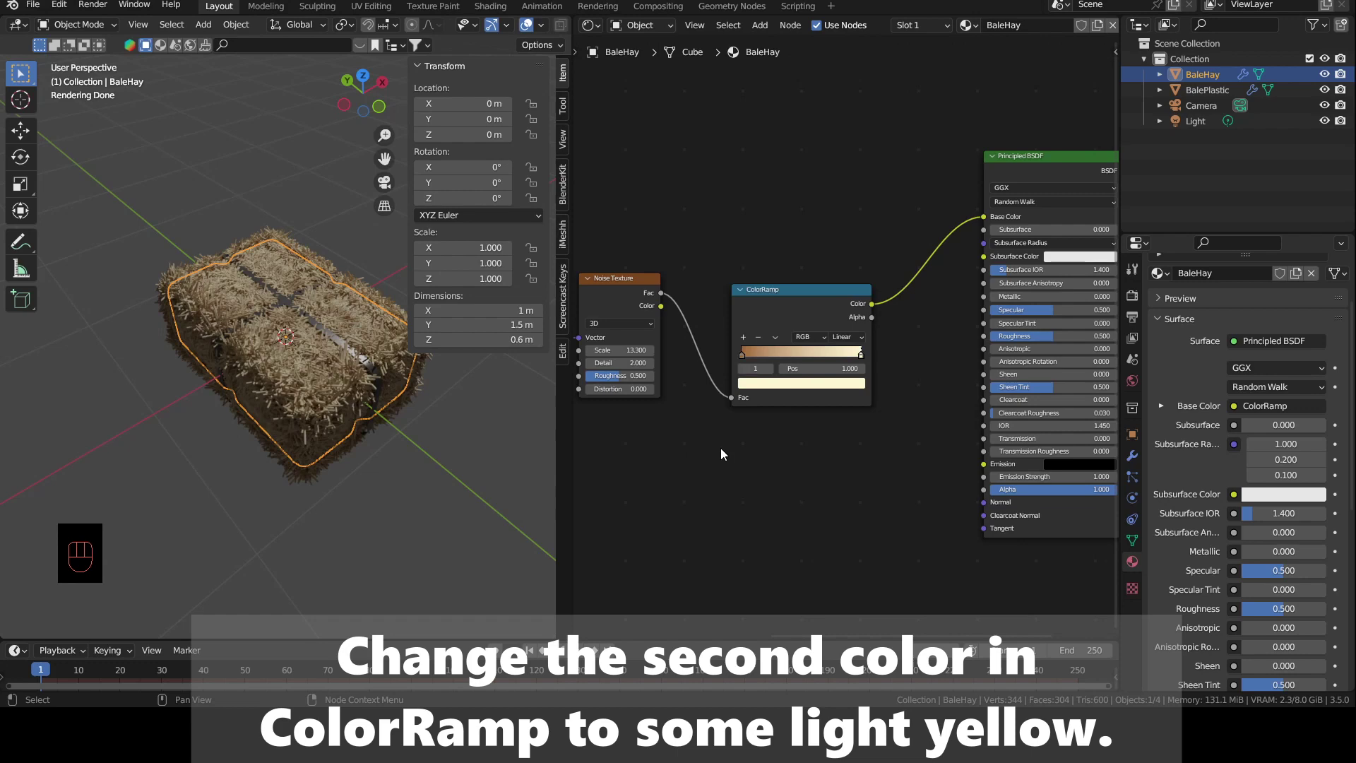
click(741, 350)
click(756, 383)
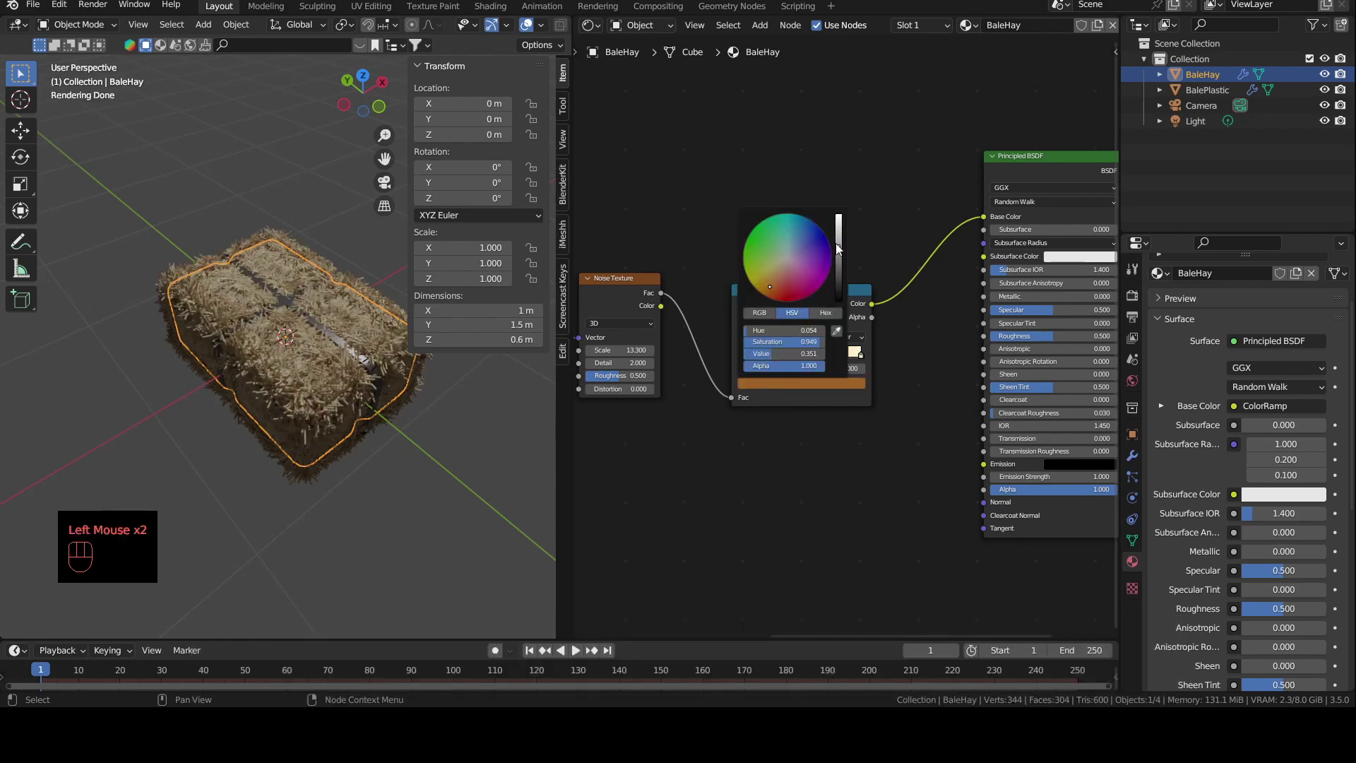
click(841, 245)
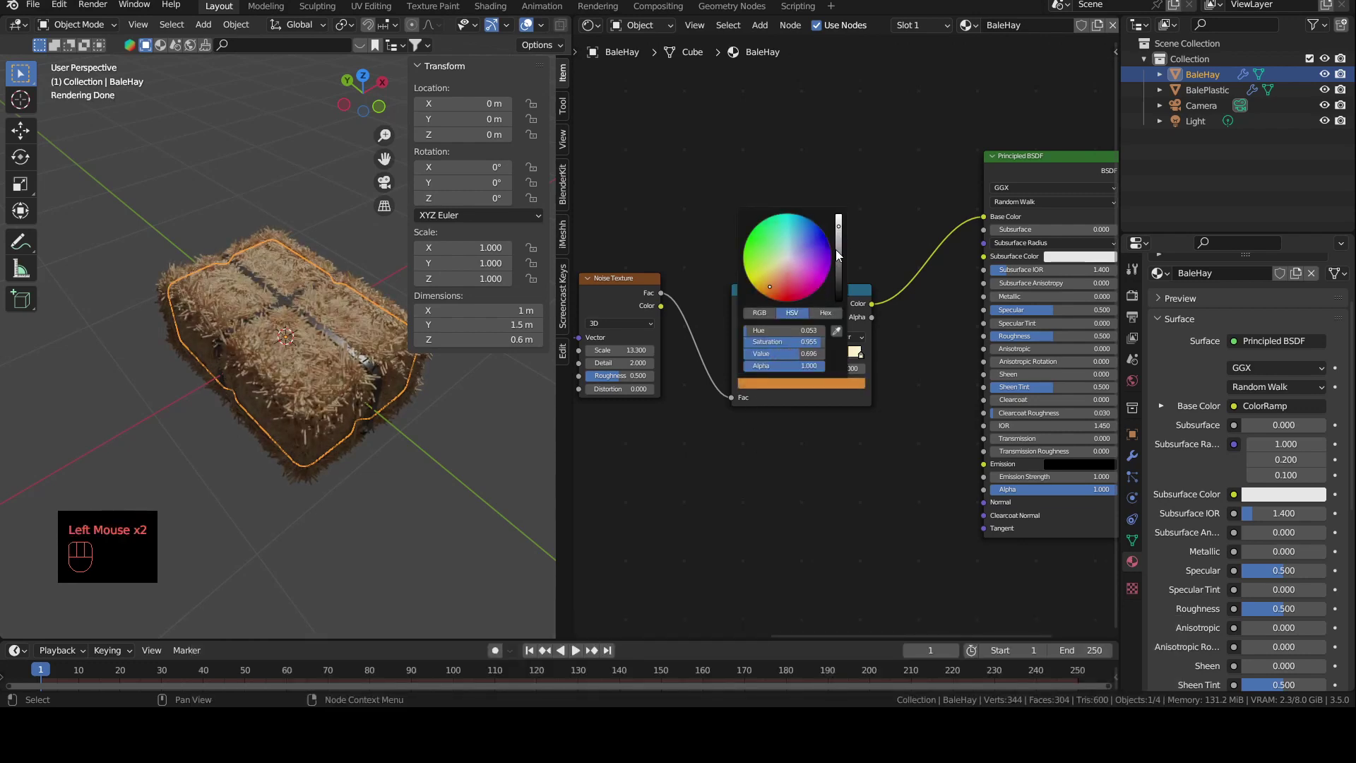
drag(772, 285, 771, 282)
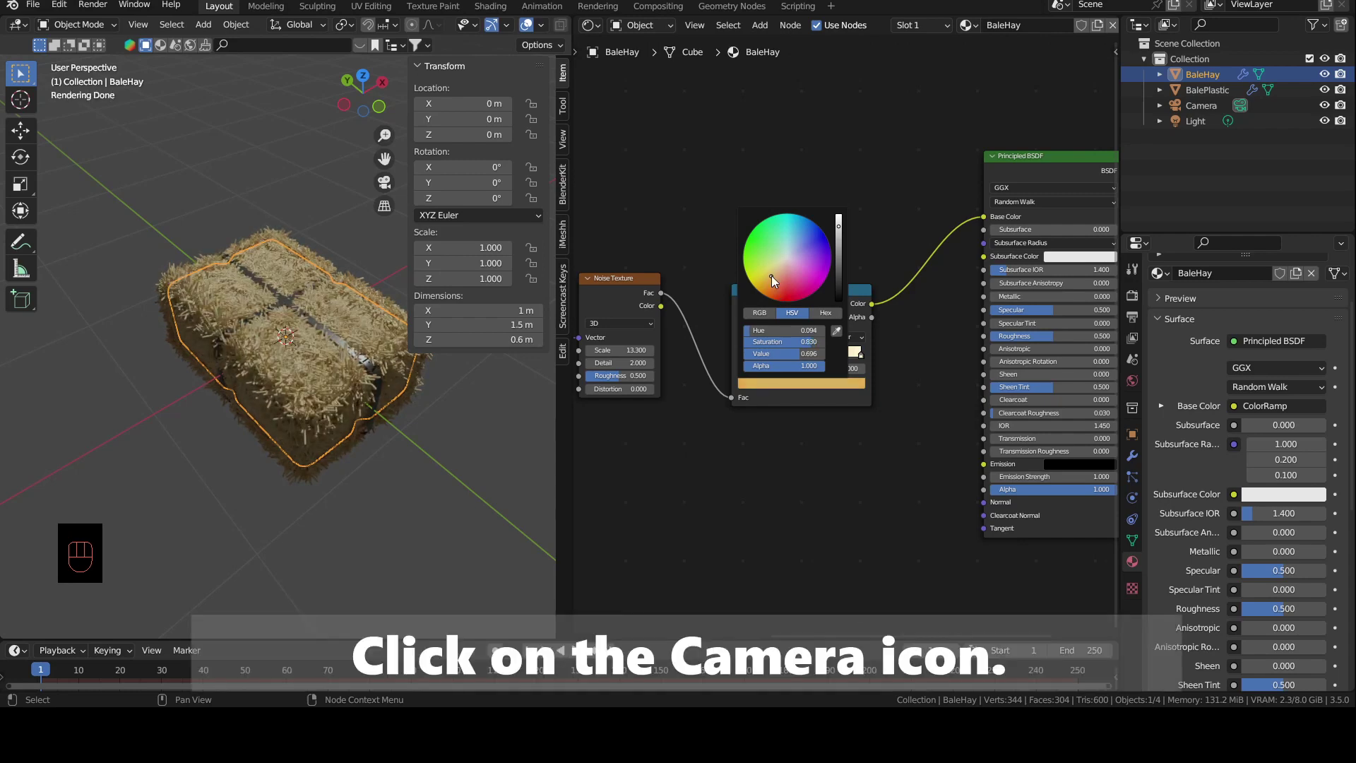
click(714, 456)
Step: Widen the 3D viewport, look through the scene camera and enable Lock Camera to View
drag(574, 403, 740, 403)
click(569, 182)
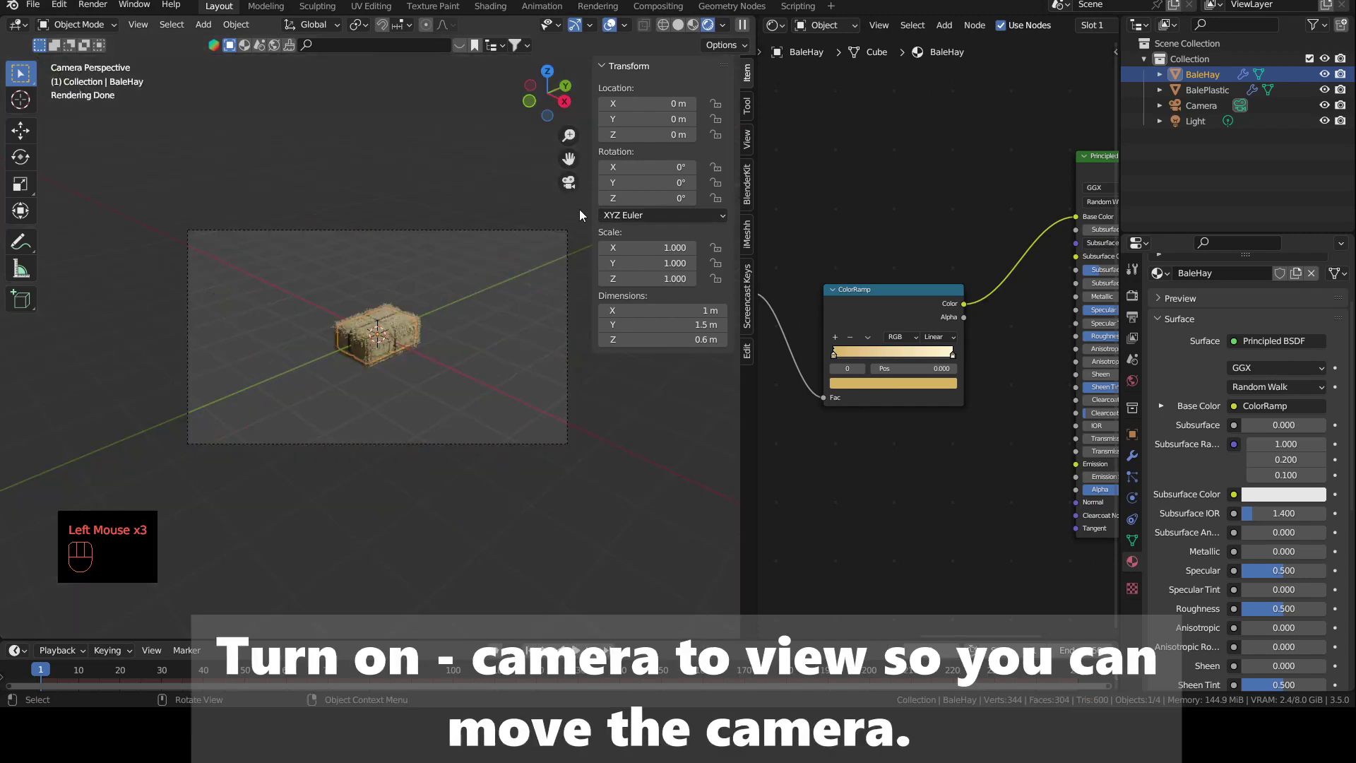
click(750, 145)
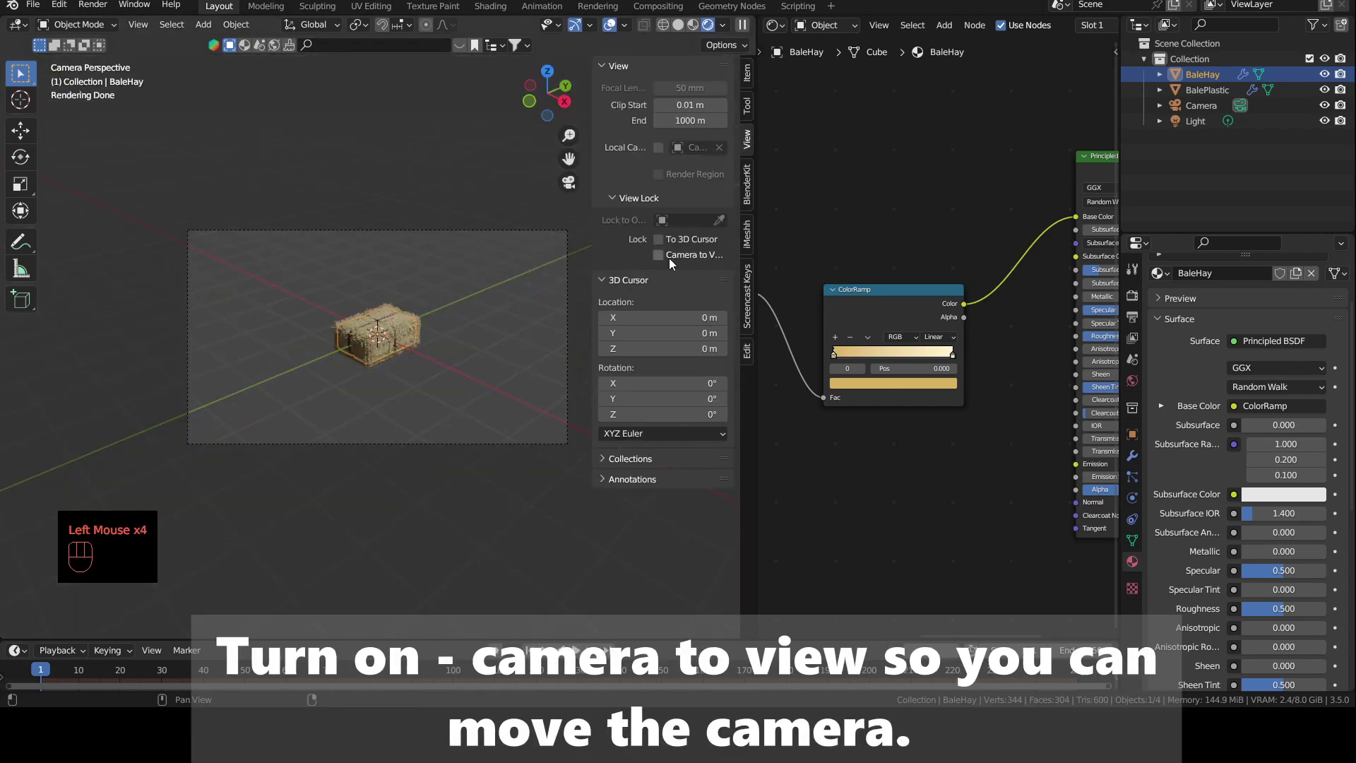
click(668, 257)
Step: Zoom and orbit the camera to frame the bale, then begin joining the two areas
scroll(459, 338, up, 2)
scroll(459, 338, up, 3)
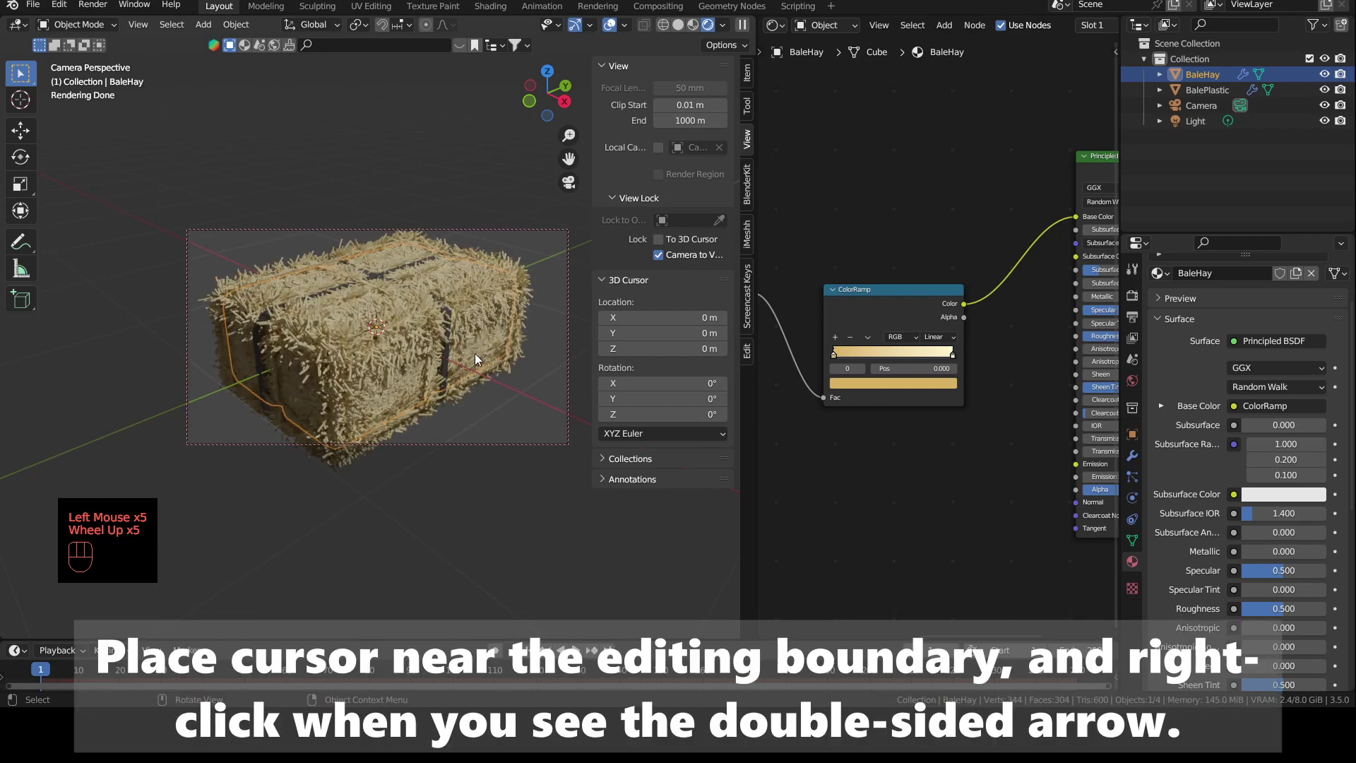
scroll(475, 349, down, 1)
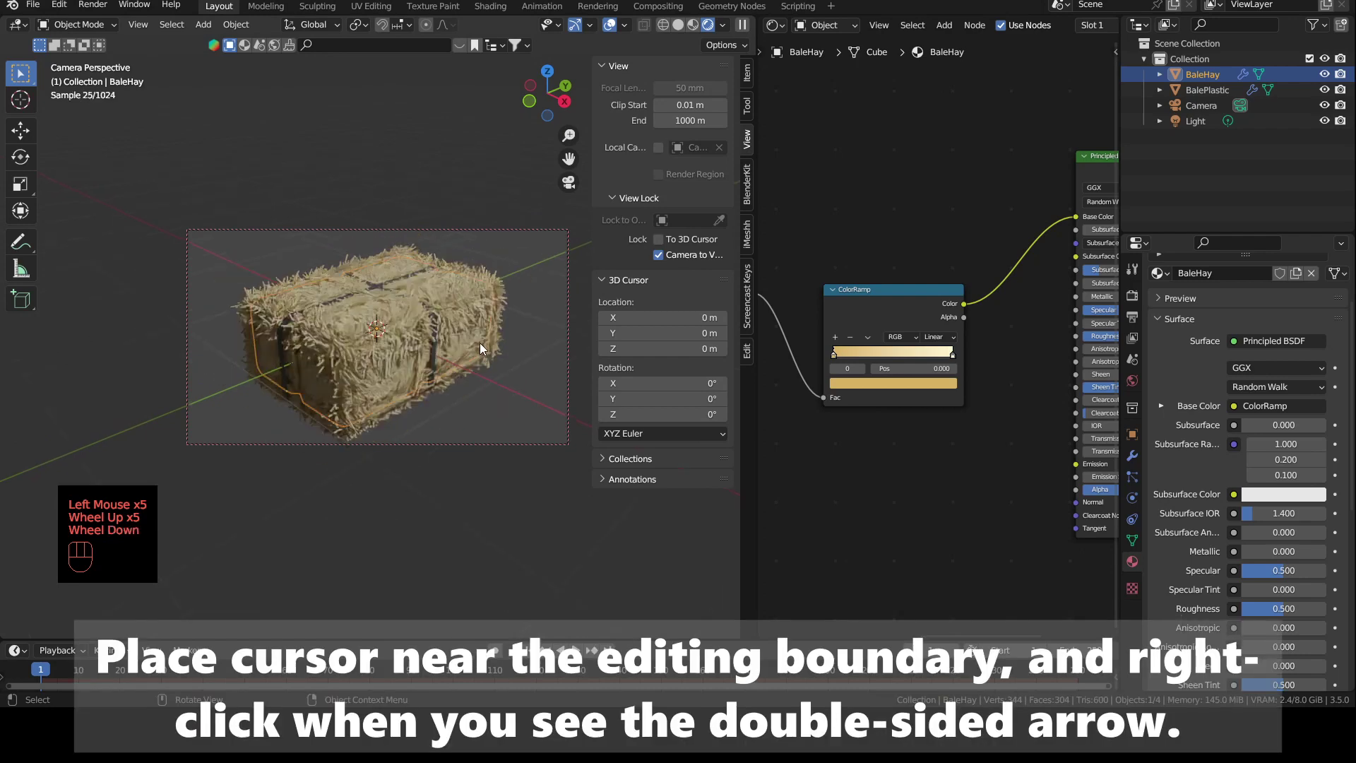
middle_drag(480, 342, 501, 360)
scroll(503, 359, down, 1)
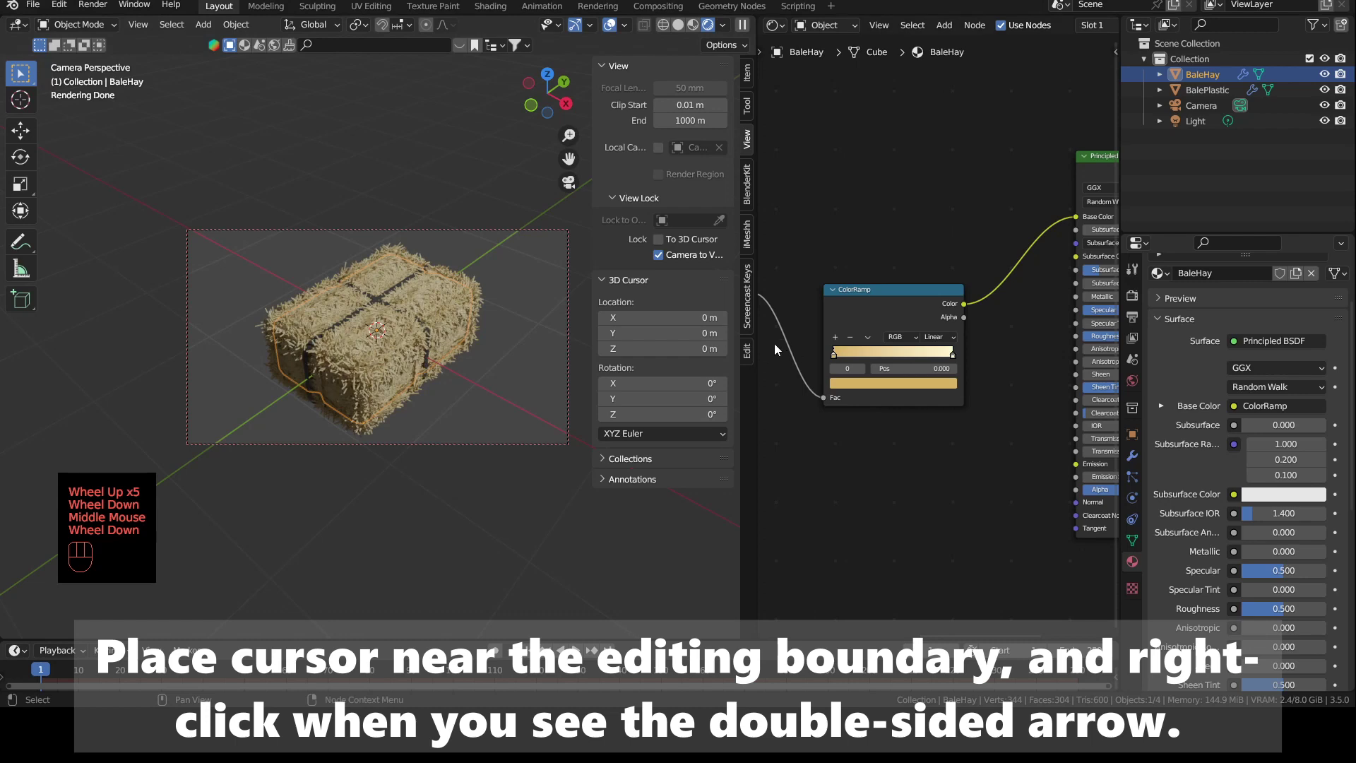
right_click(756, 351)
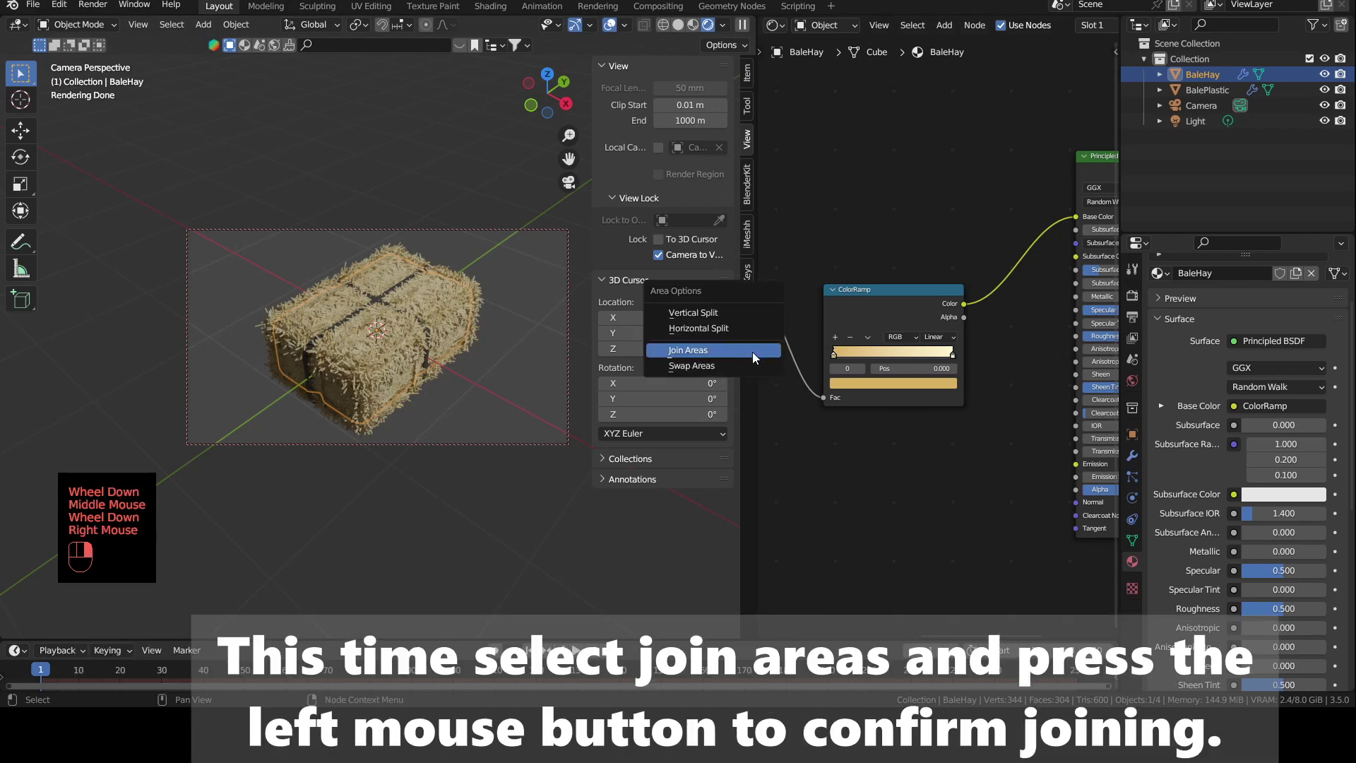
click(752, 350)
Step: Finish merging into one viewport and set render Max Samples to 512
click(893, 356)
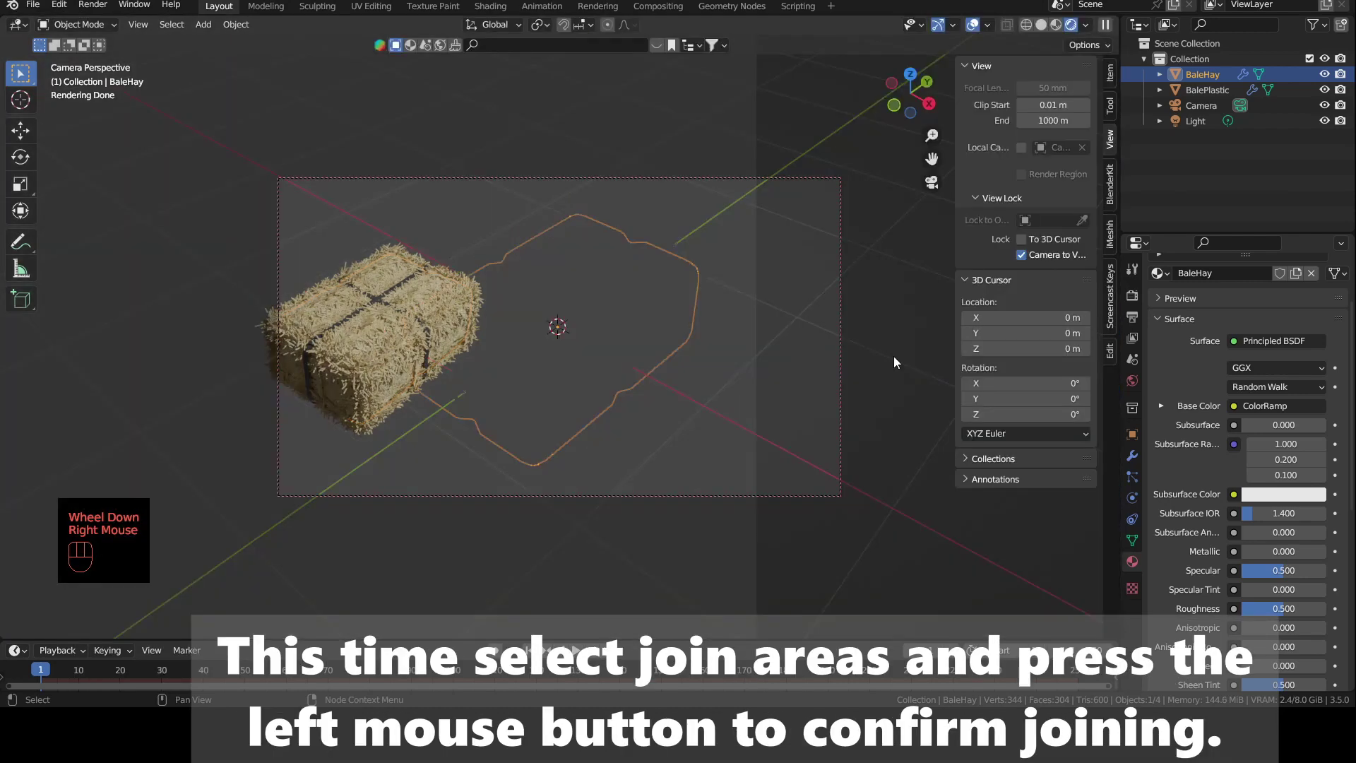
click(892, 356)
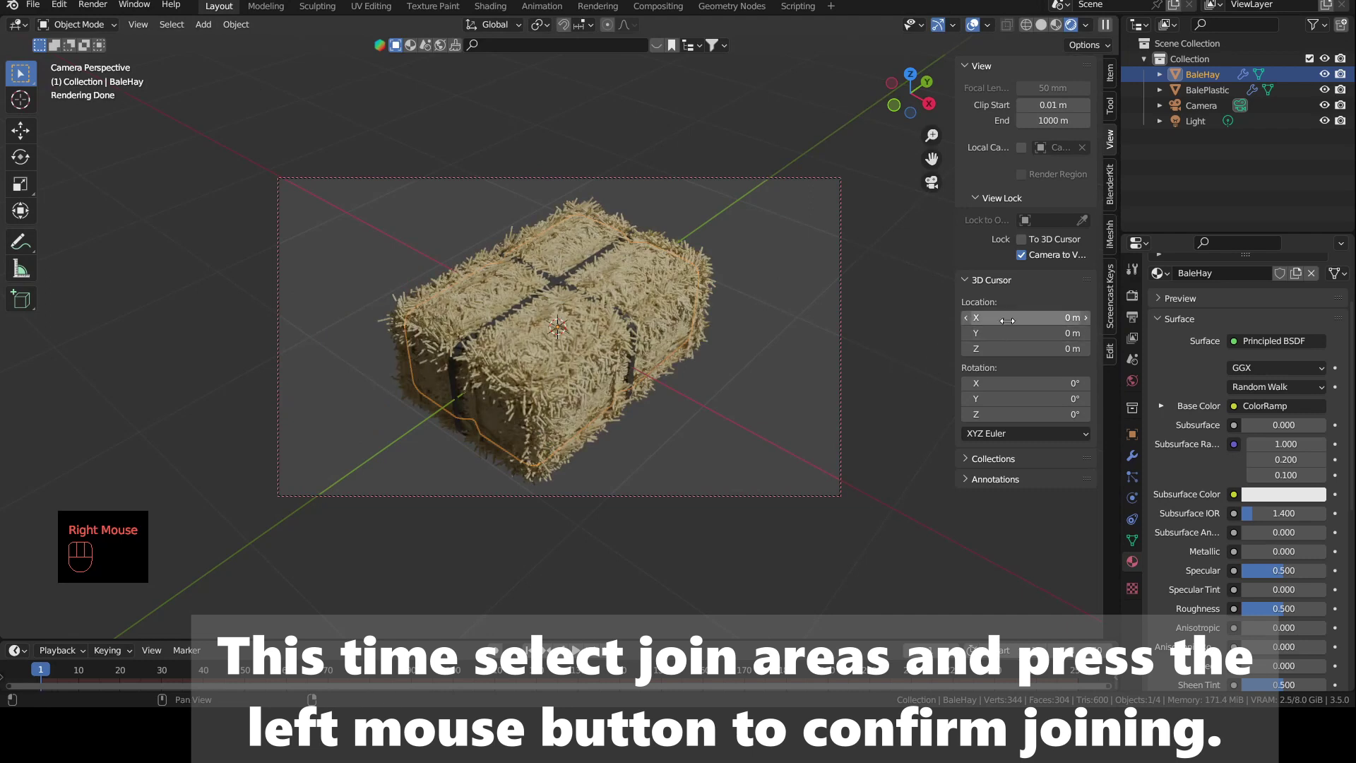
click(1135, 301)
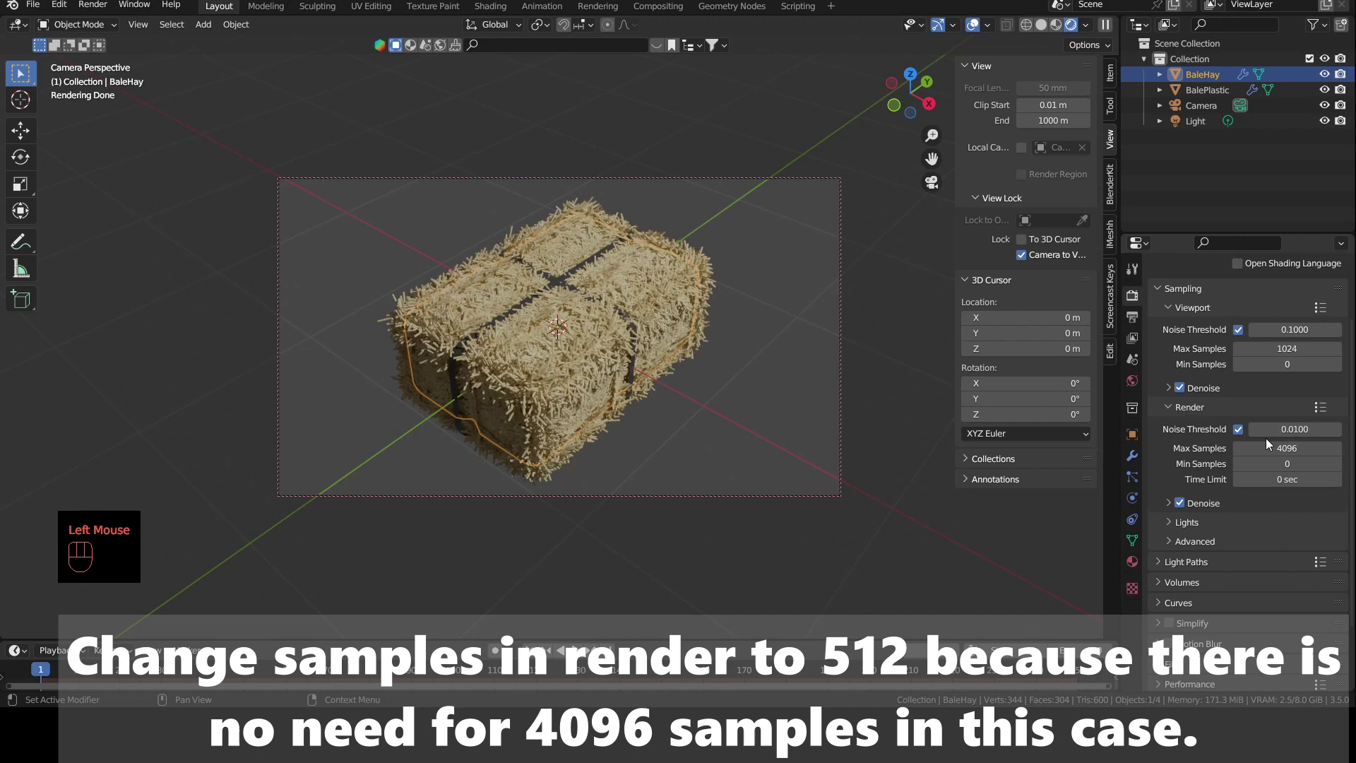
double_click(1285, 449)
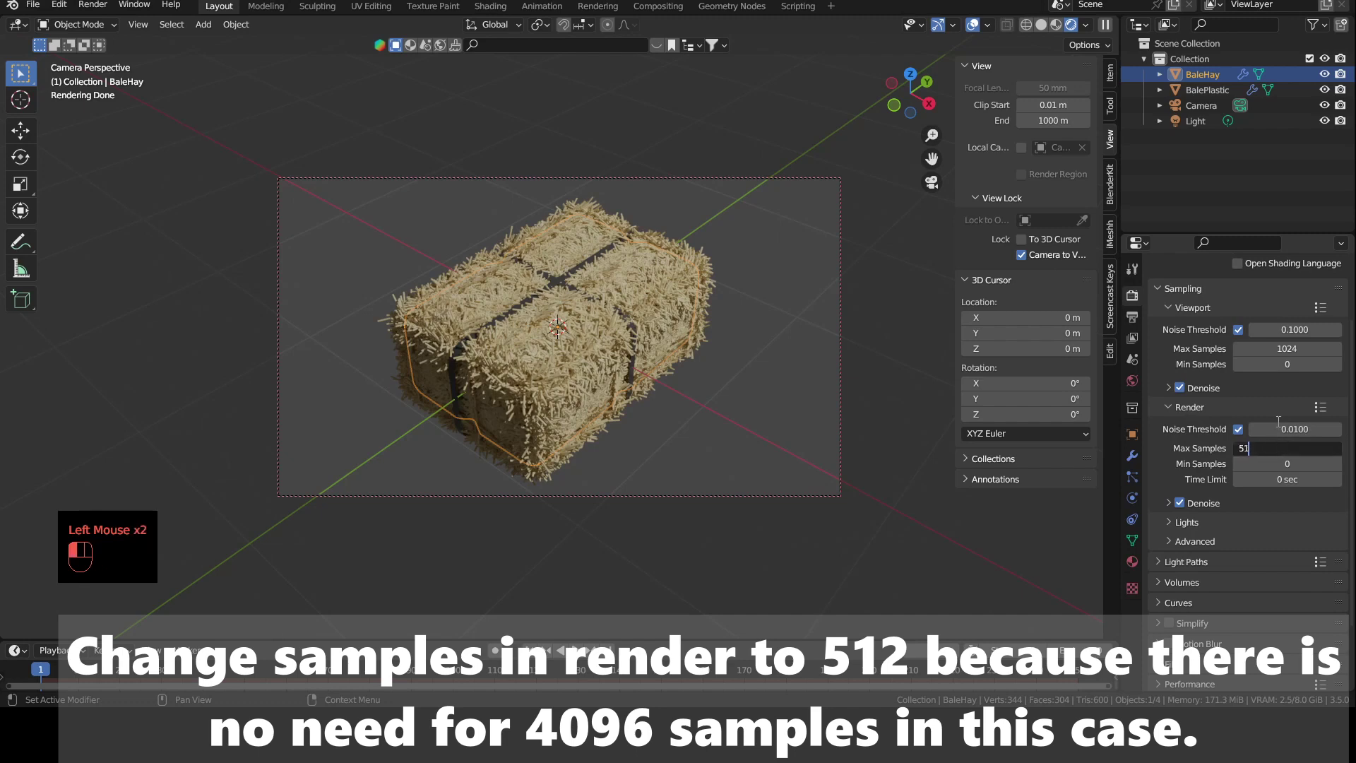
key(Return)
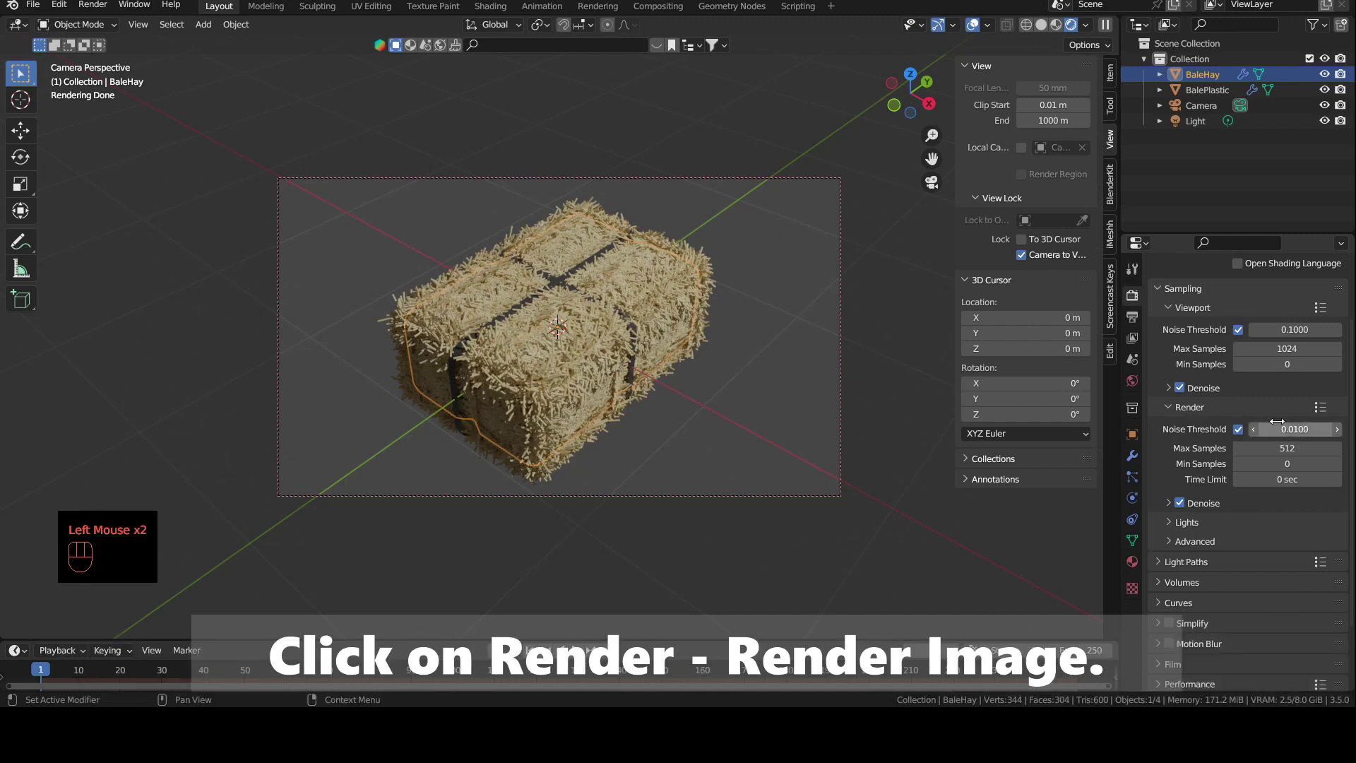
Step: Render the hay bale image from the camera view using Render Image
click(93, 5)
click(108, 21)
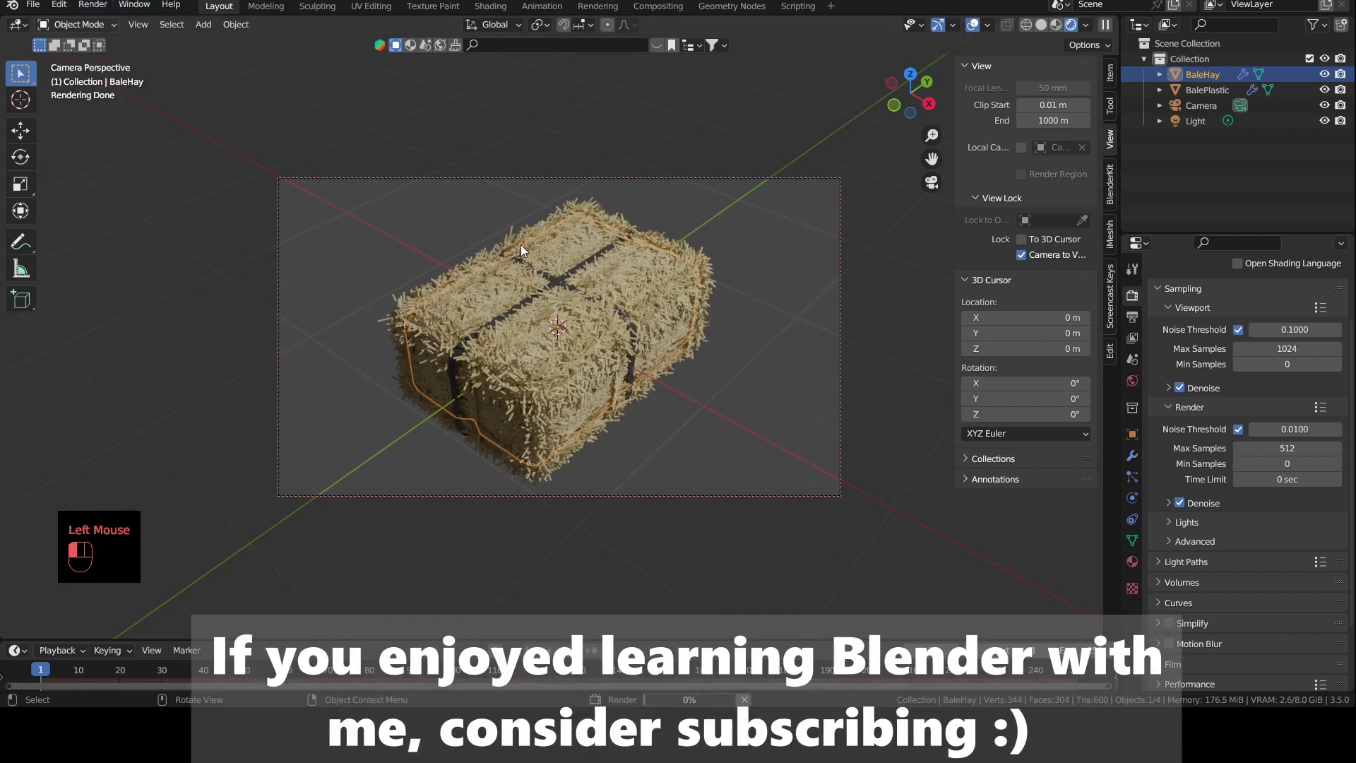